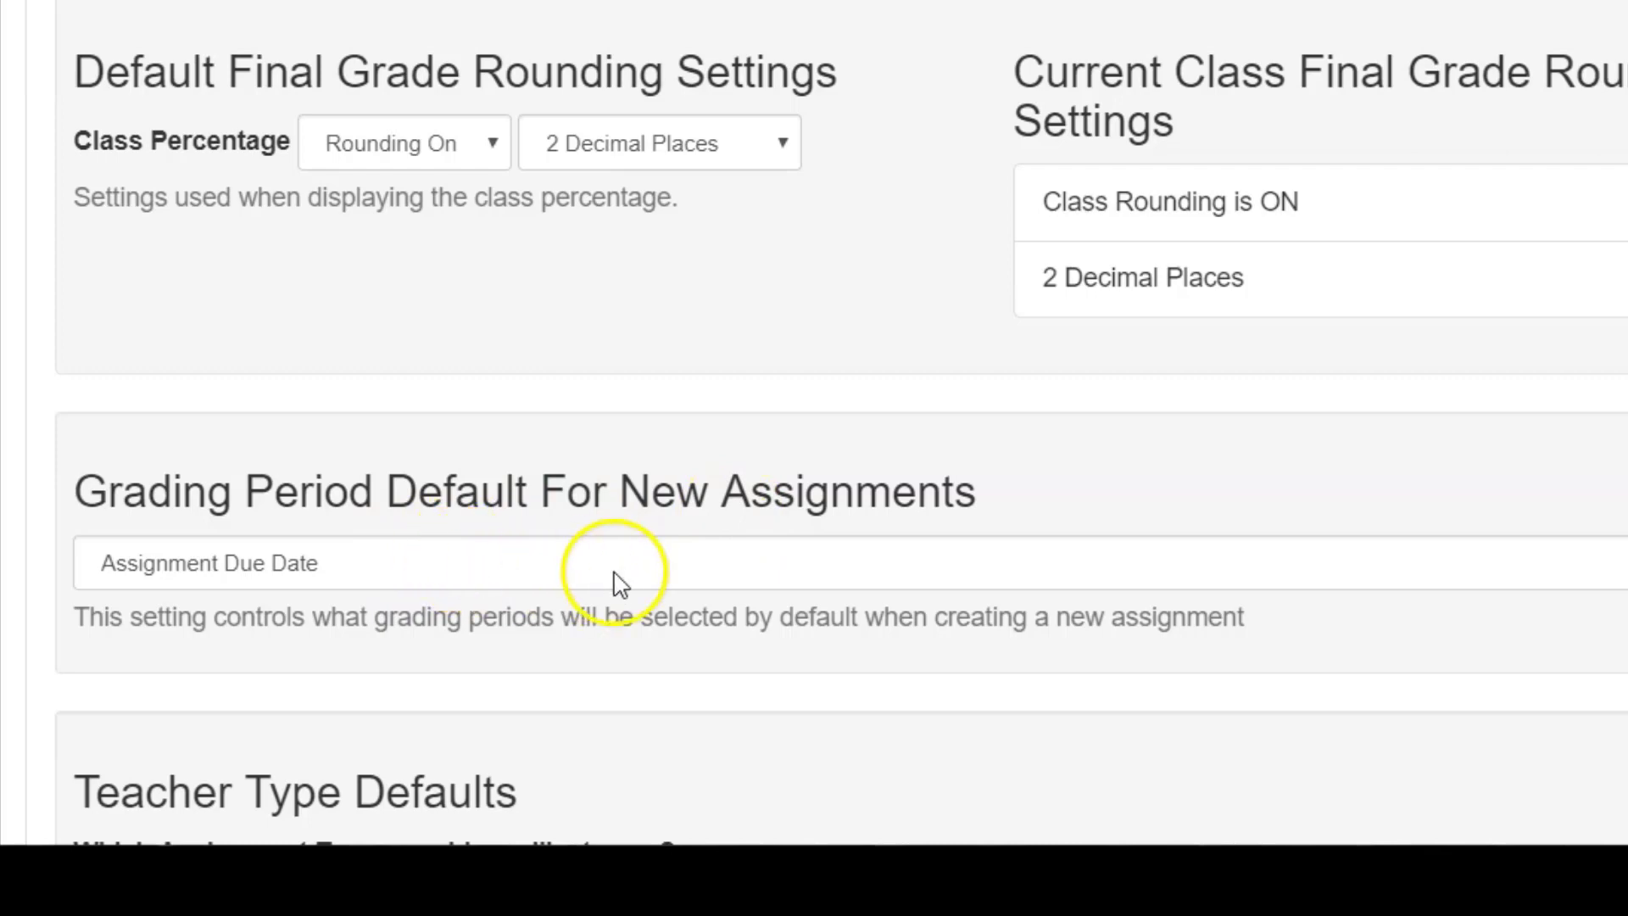
- Set the grading period default for new assignments to Assignment Due Date
{"action": "left_click", "coordinate": [502, 569]}
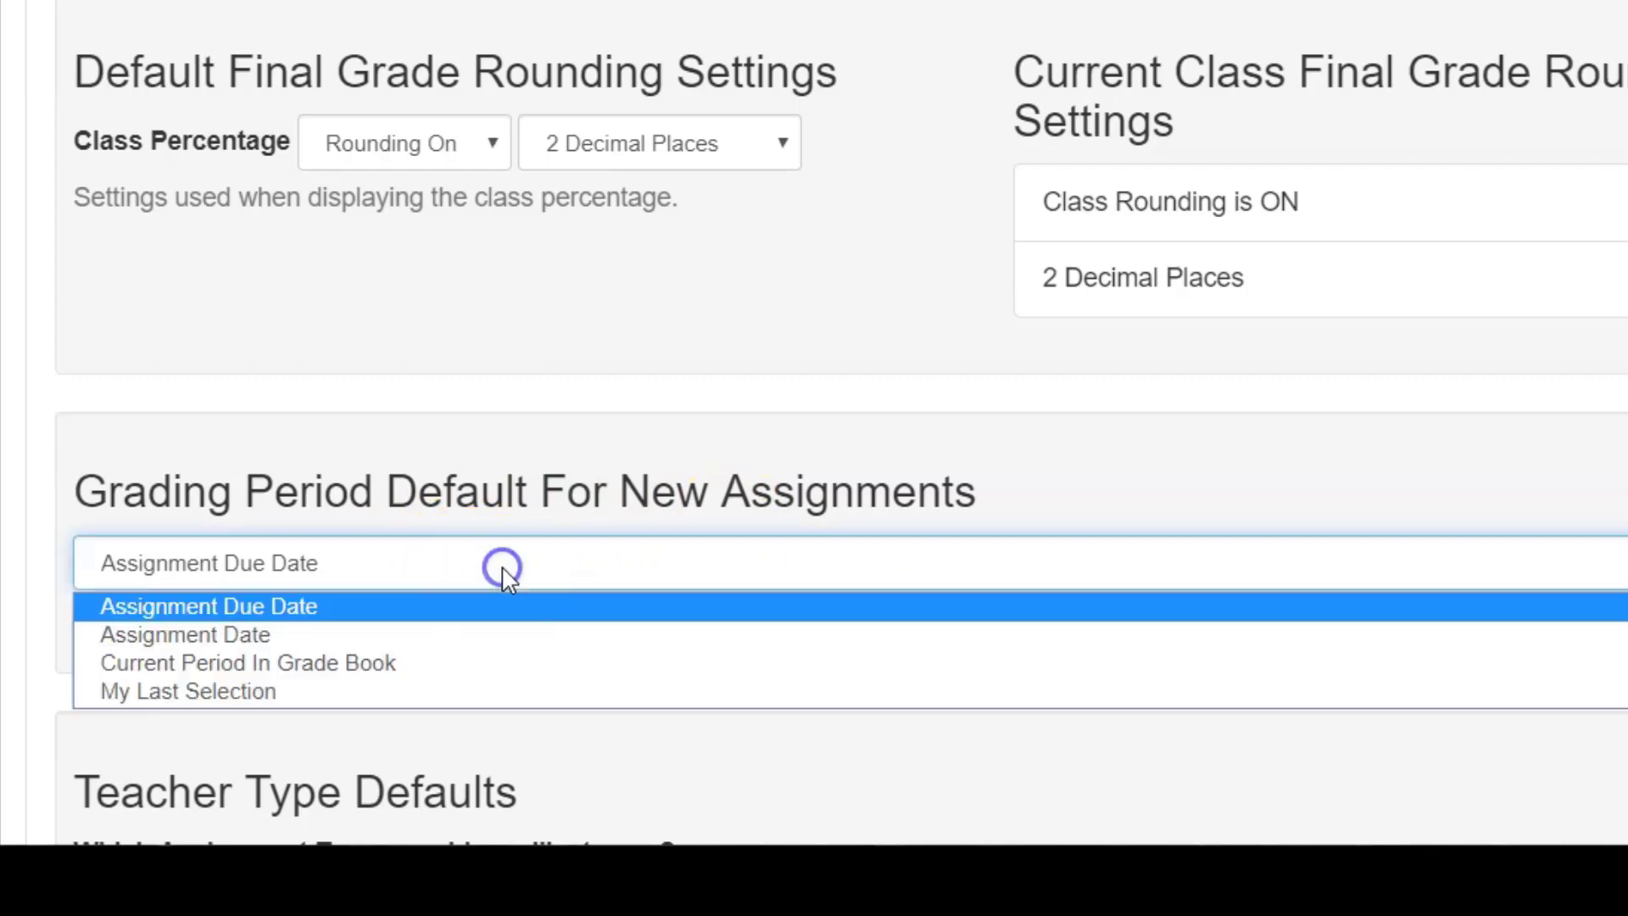
{"action": "left_click", "coordinate": [302, 606]}
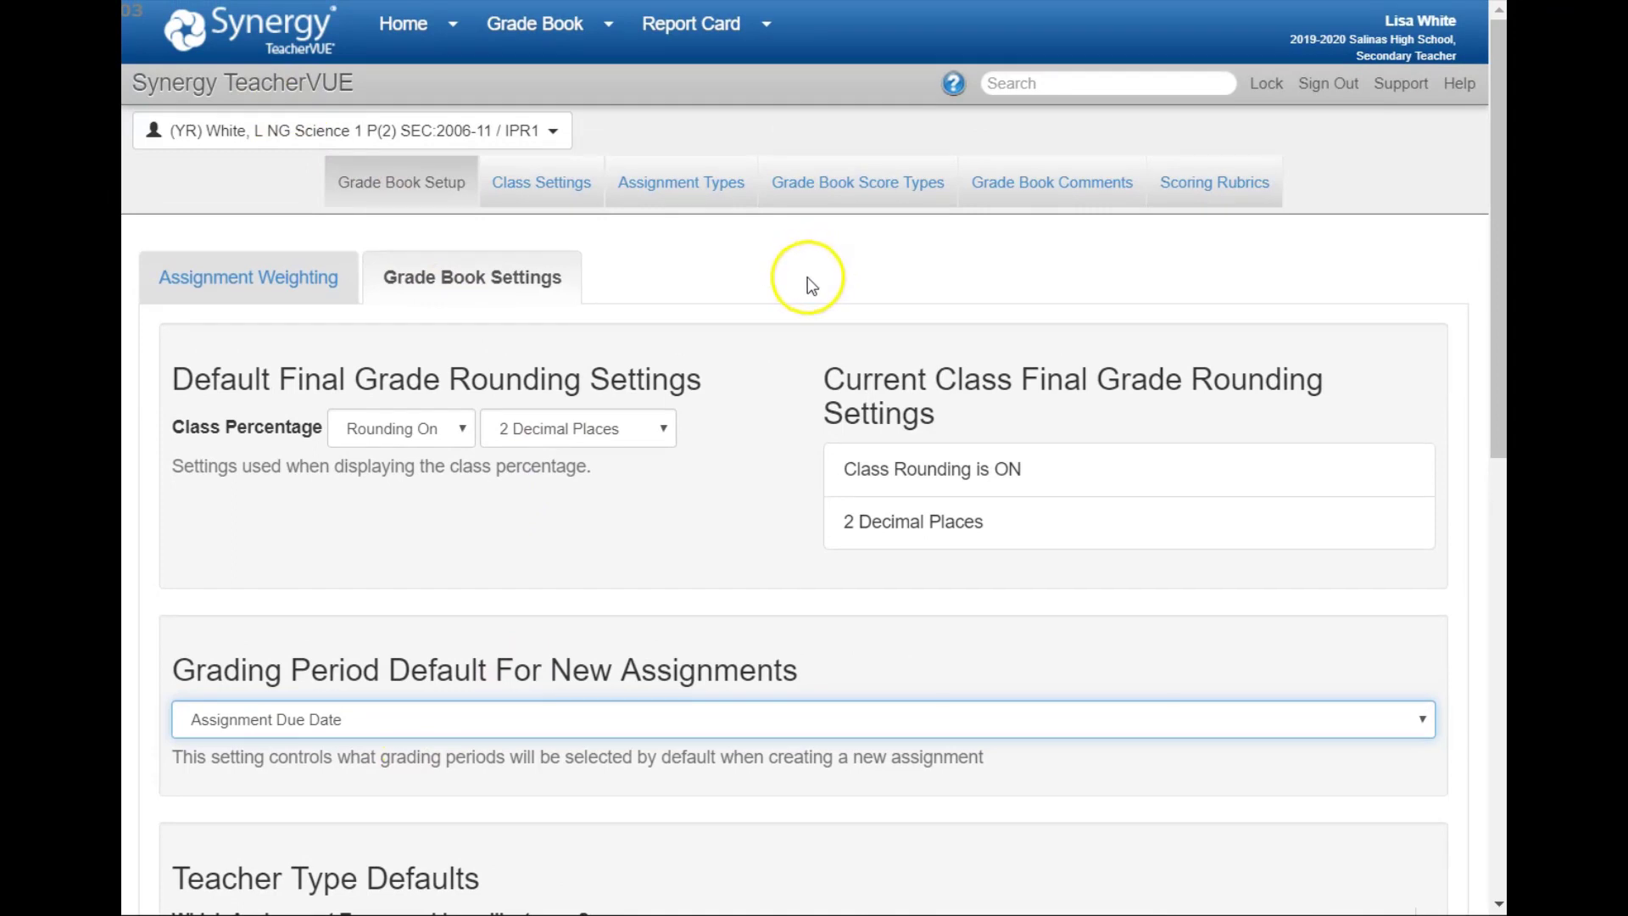
- Review the class's assignment weighting by type and the list of other classes the settings can be applied to
{"action": "left_click", "coordinate": [241, 281]}
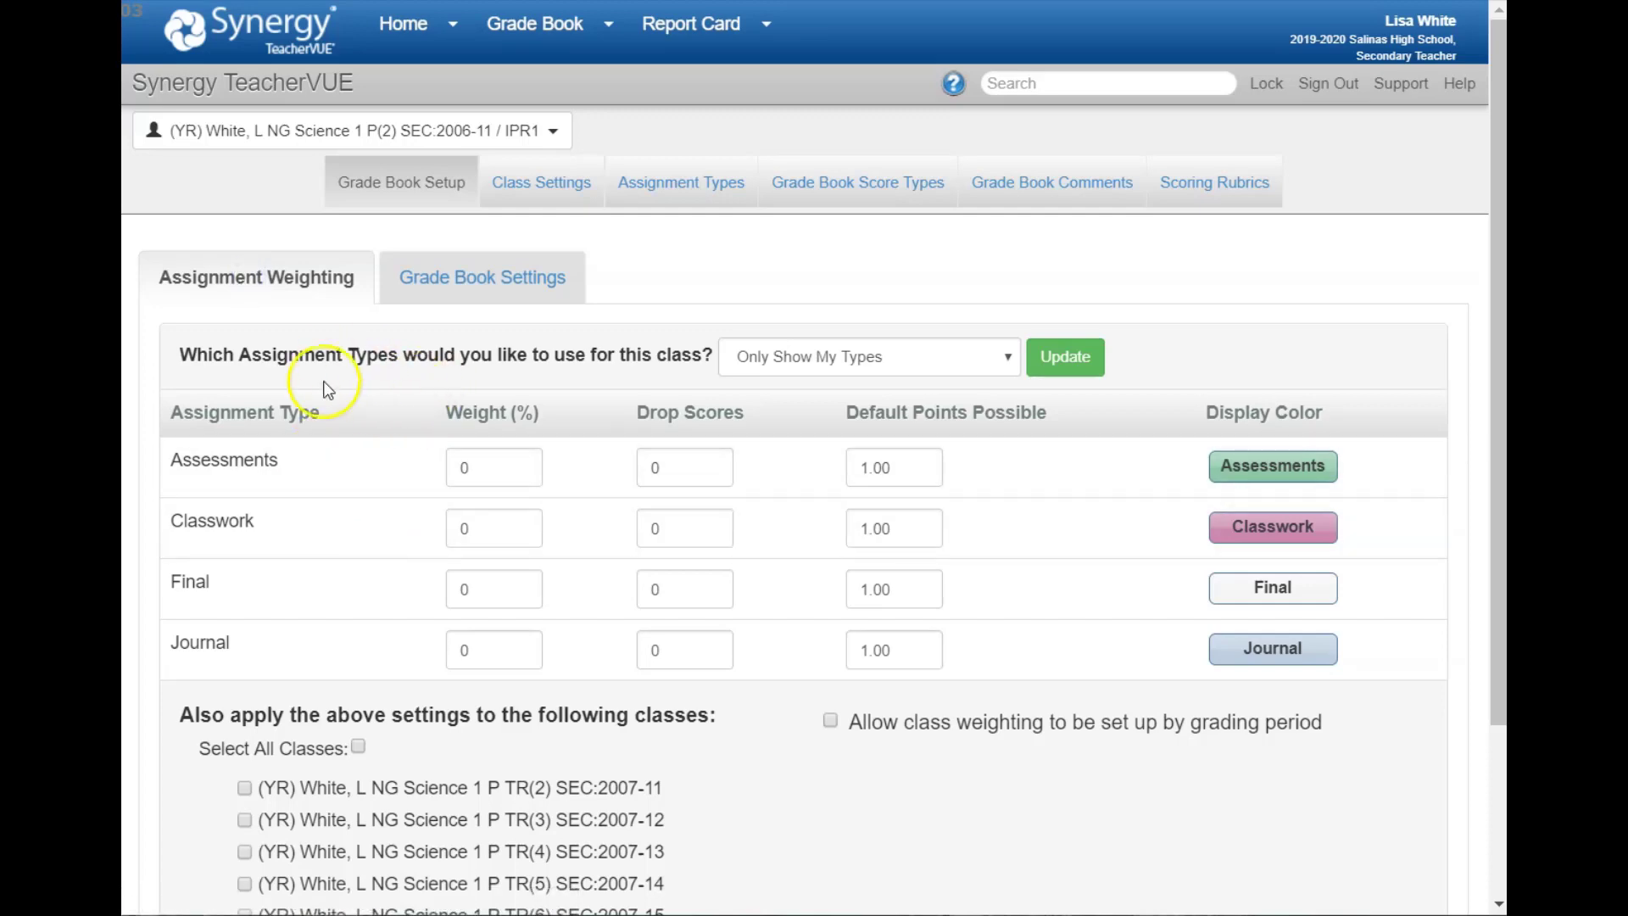
{"action": "left_click", "coordinate": [481, 467]}
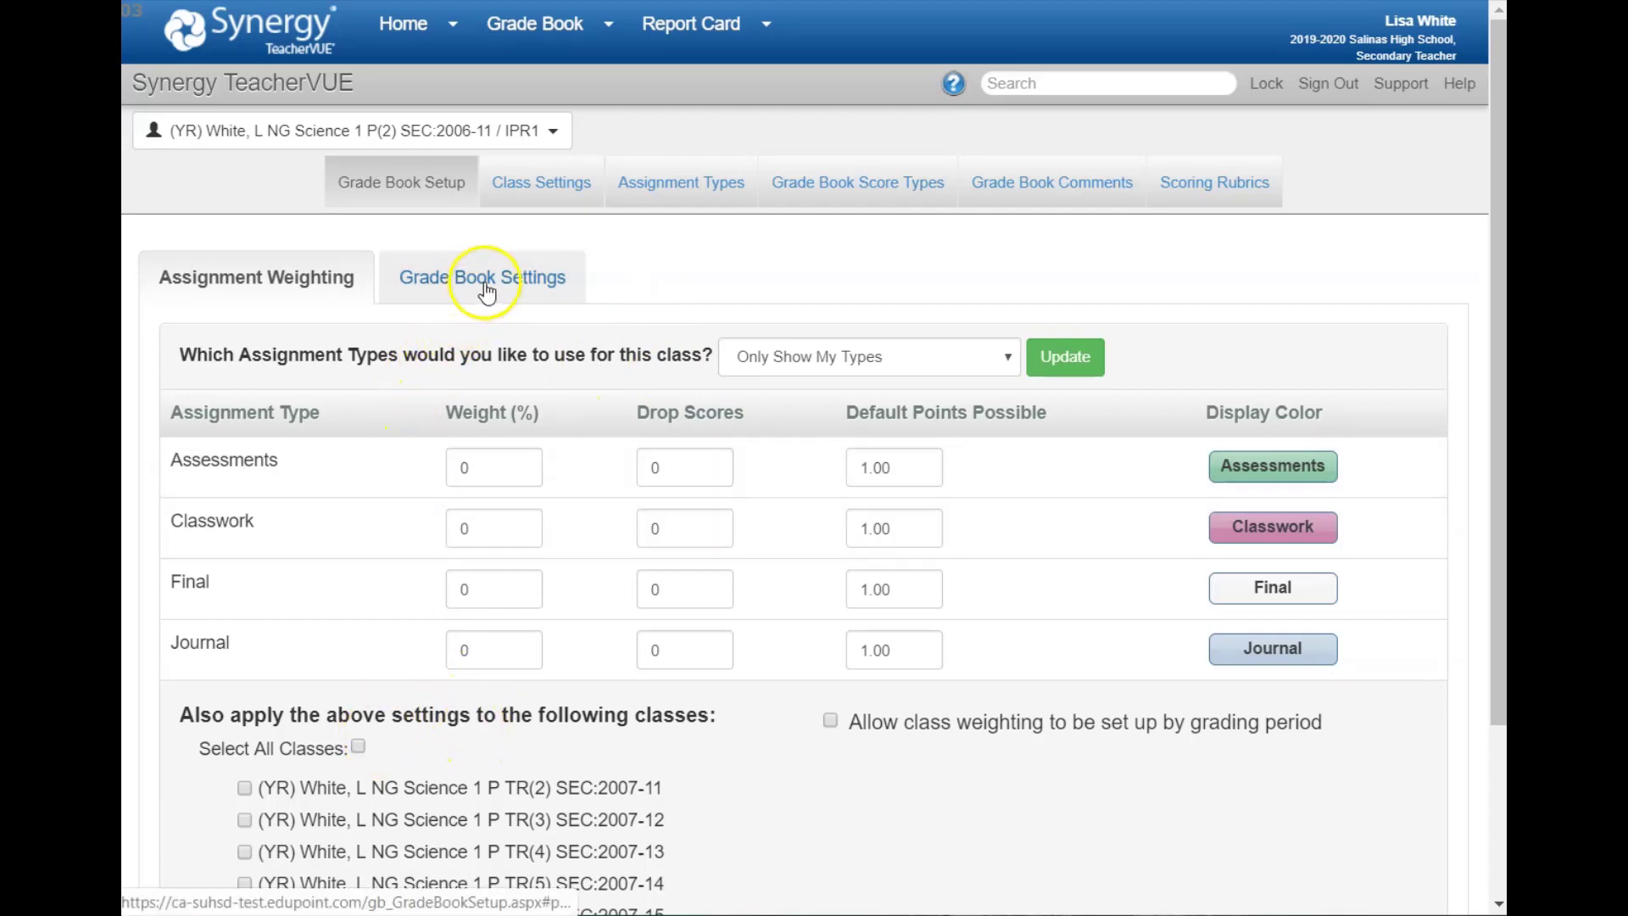
{"action": "scroll", "coordinate": [359, 664], "scroll_direction": "down", "scroll_amount": 2}
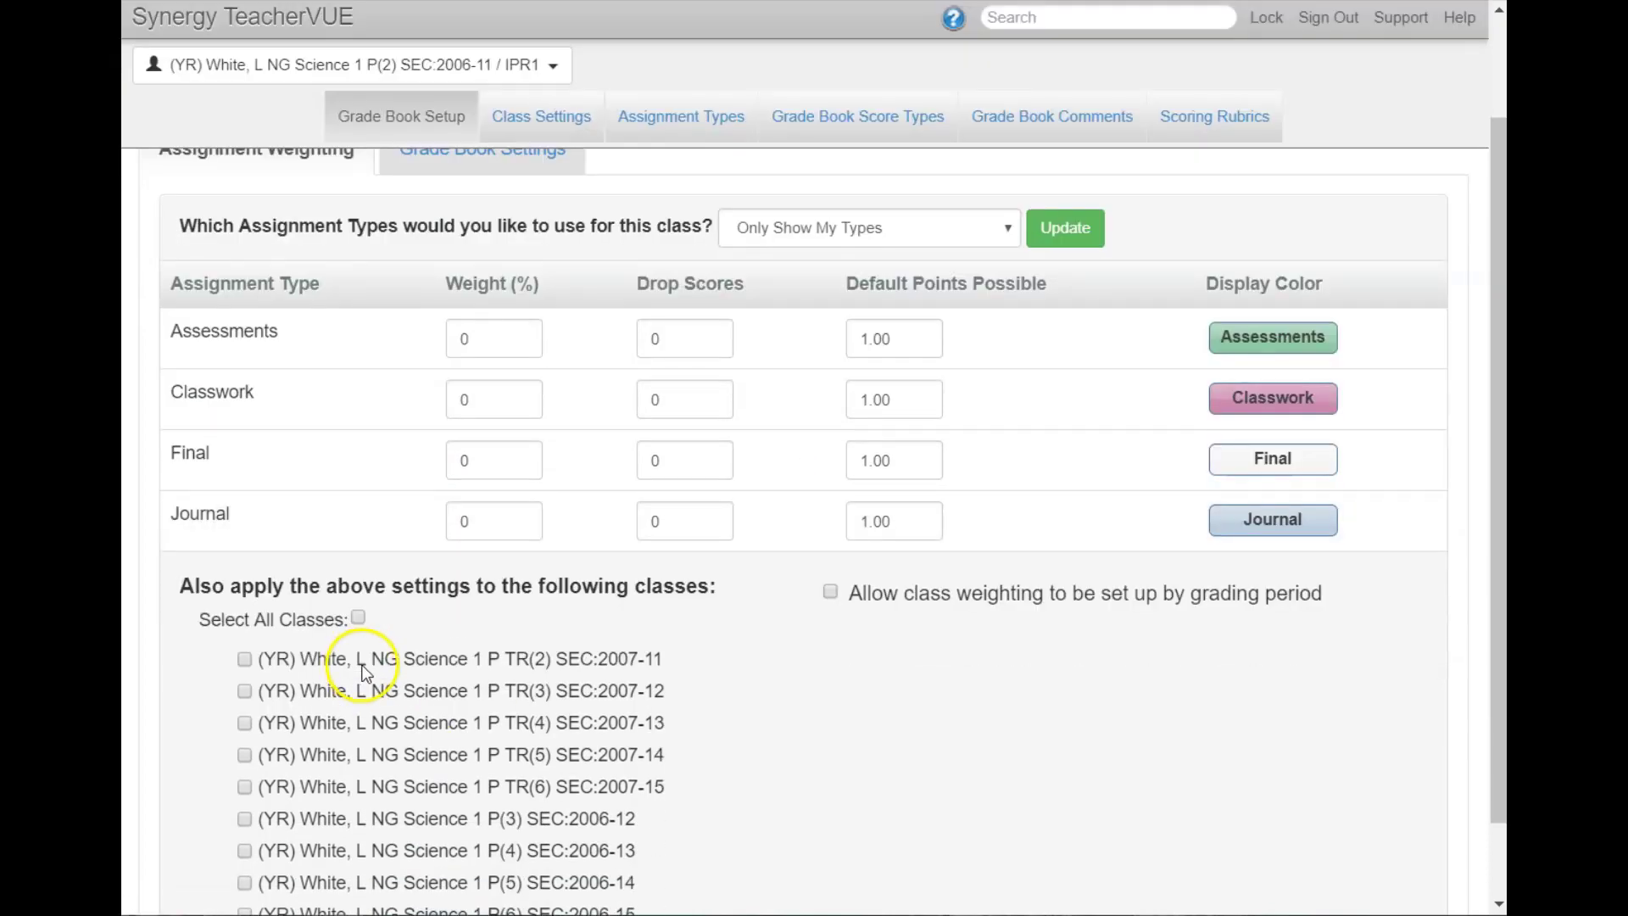
{"action": "scroll", "coordinate": [359, 665], "scroll_direction": "down", "scroll_amount": 1}
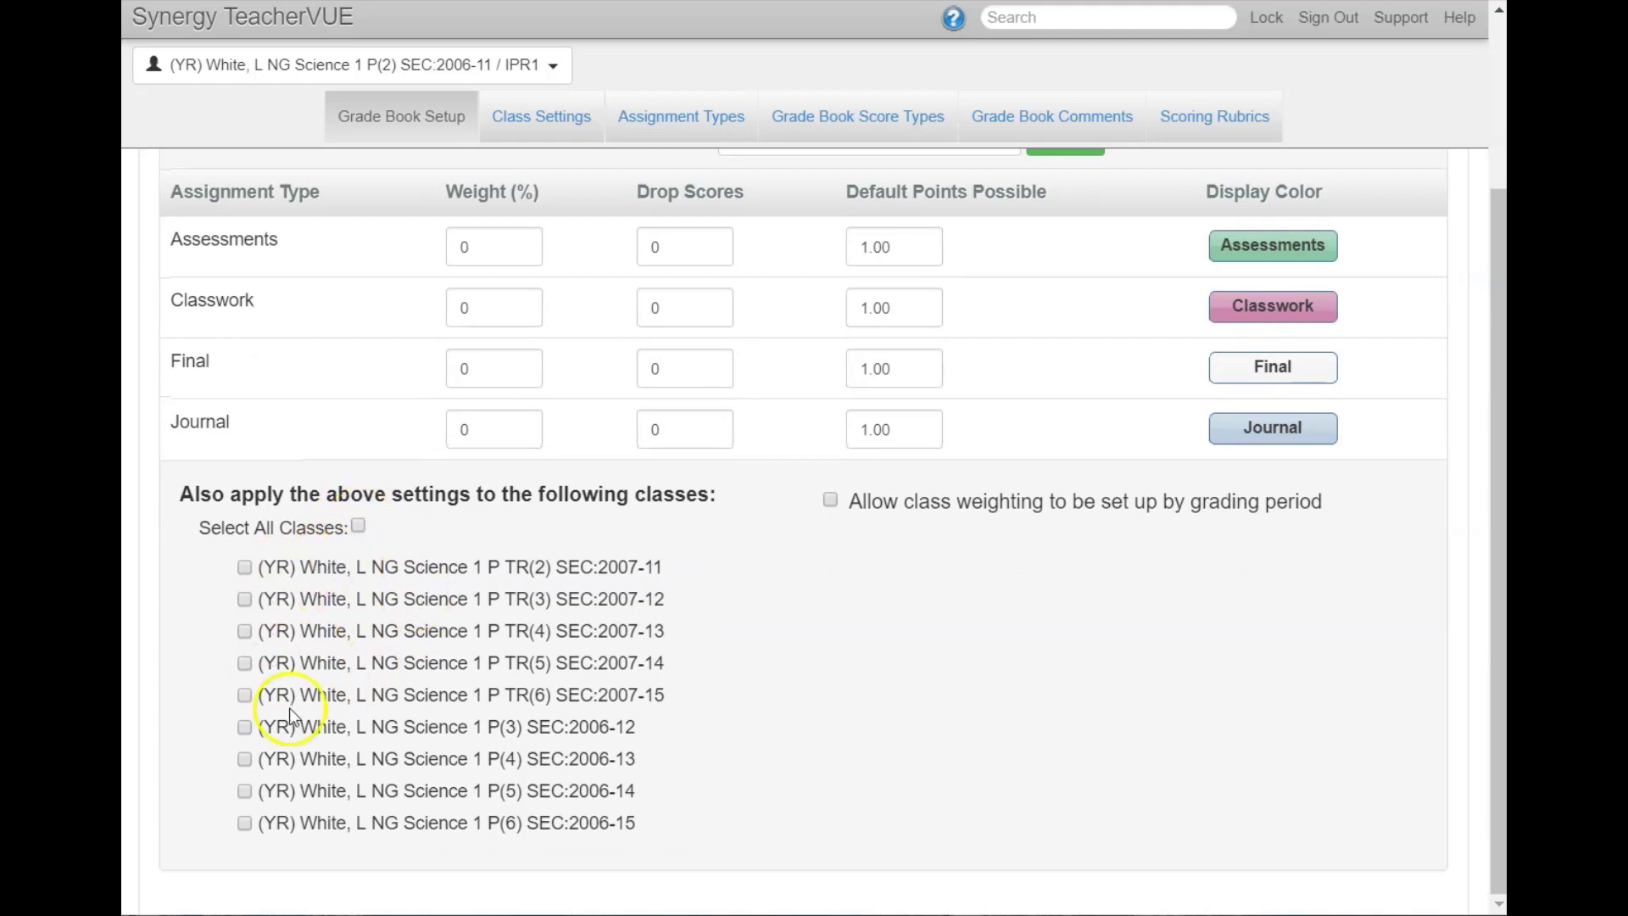
{"action": "scroll", "coordinate": [662, 639], "scroll_direction": "up", "scroll_amount": 3}
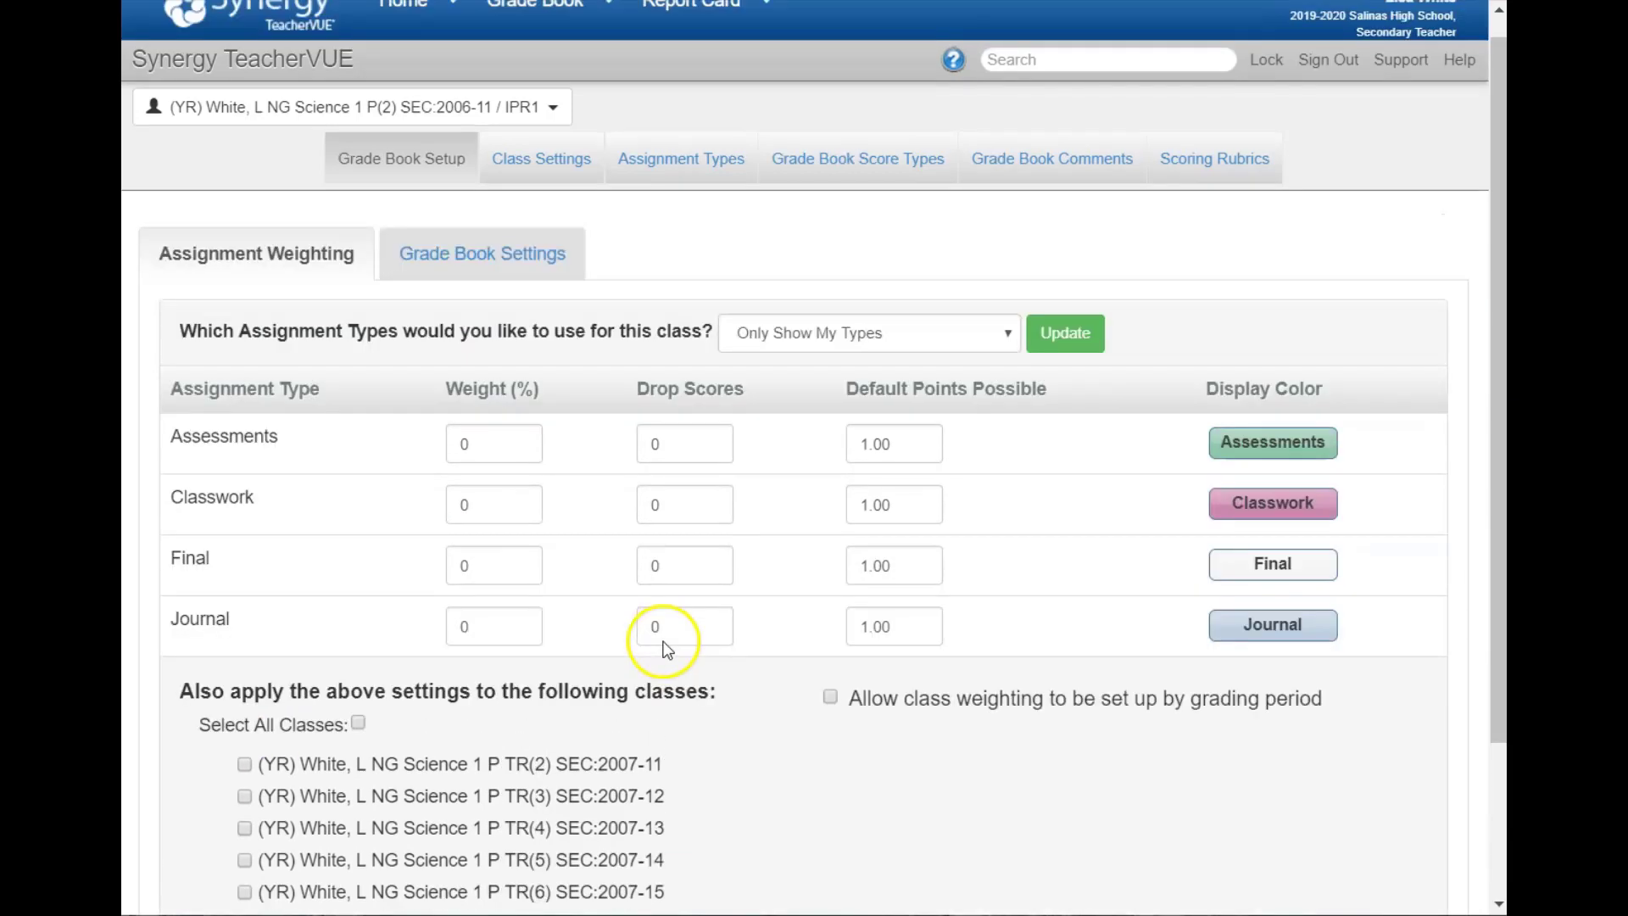
- Look through the class settings, assignment types and grade book score types
{"action": "left_click", "coordinate": [560, 185]}
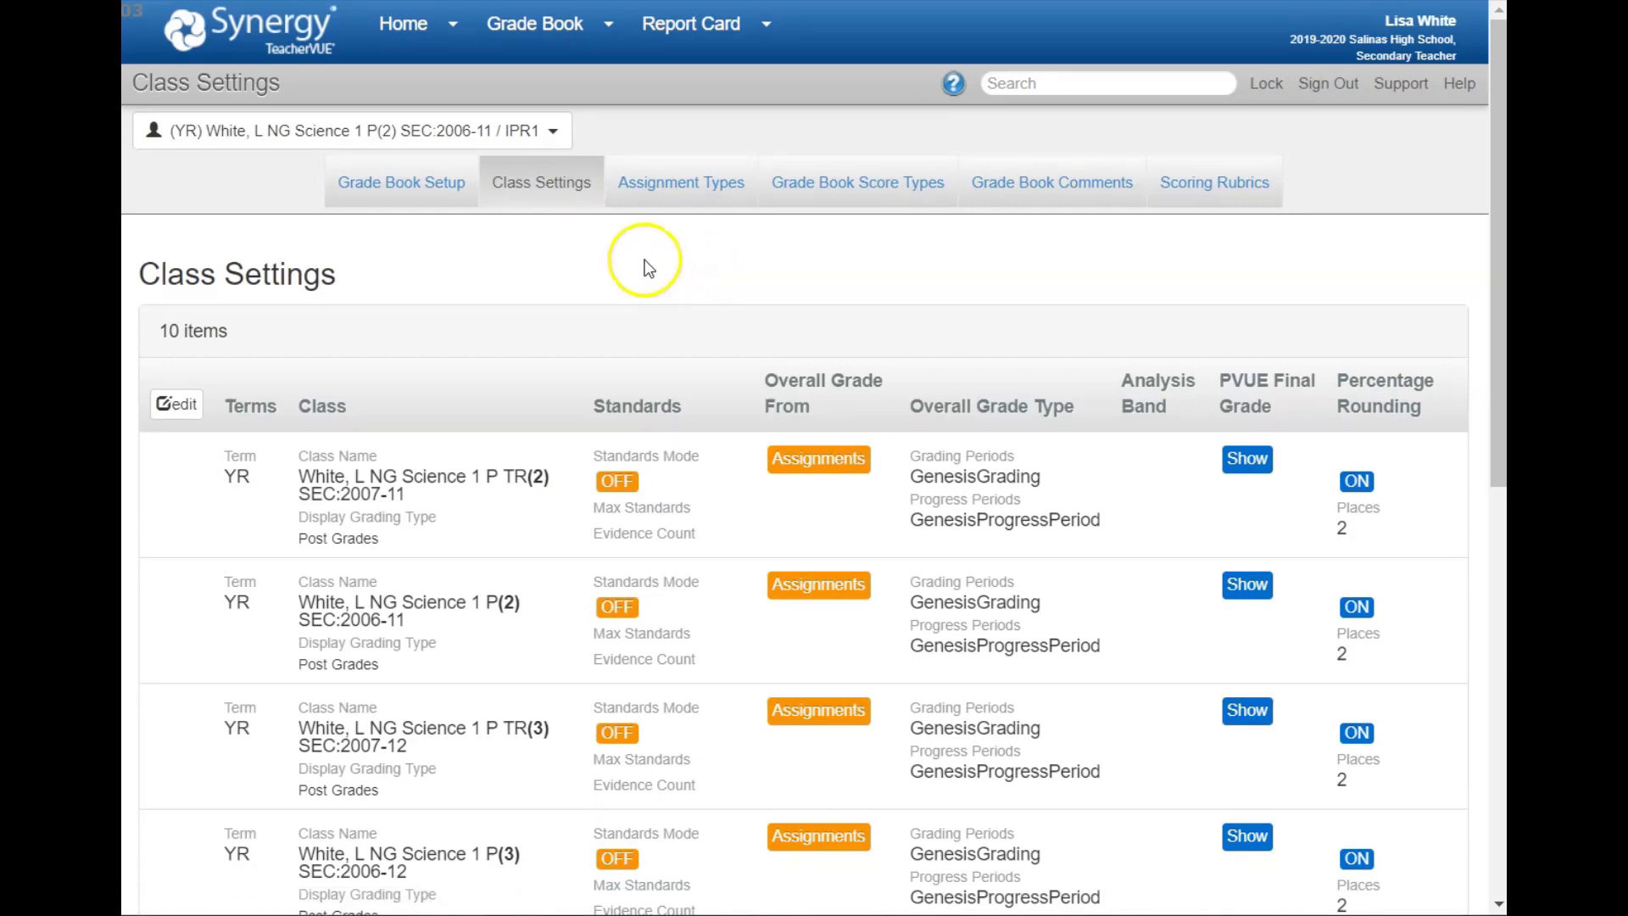
{"action": "left_click", "coordinate": [681, 185]}
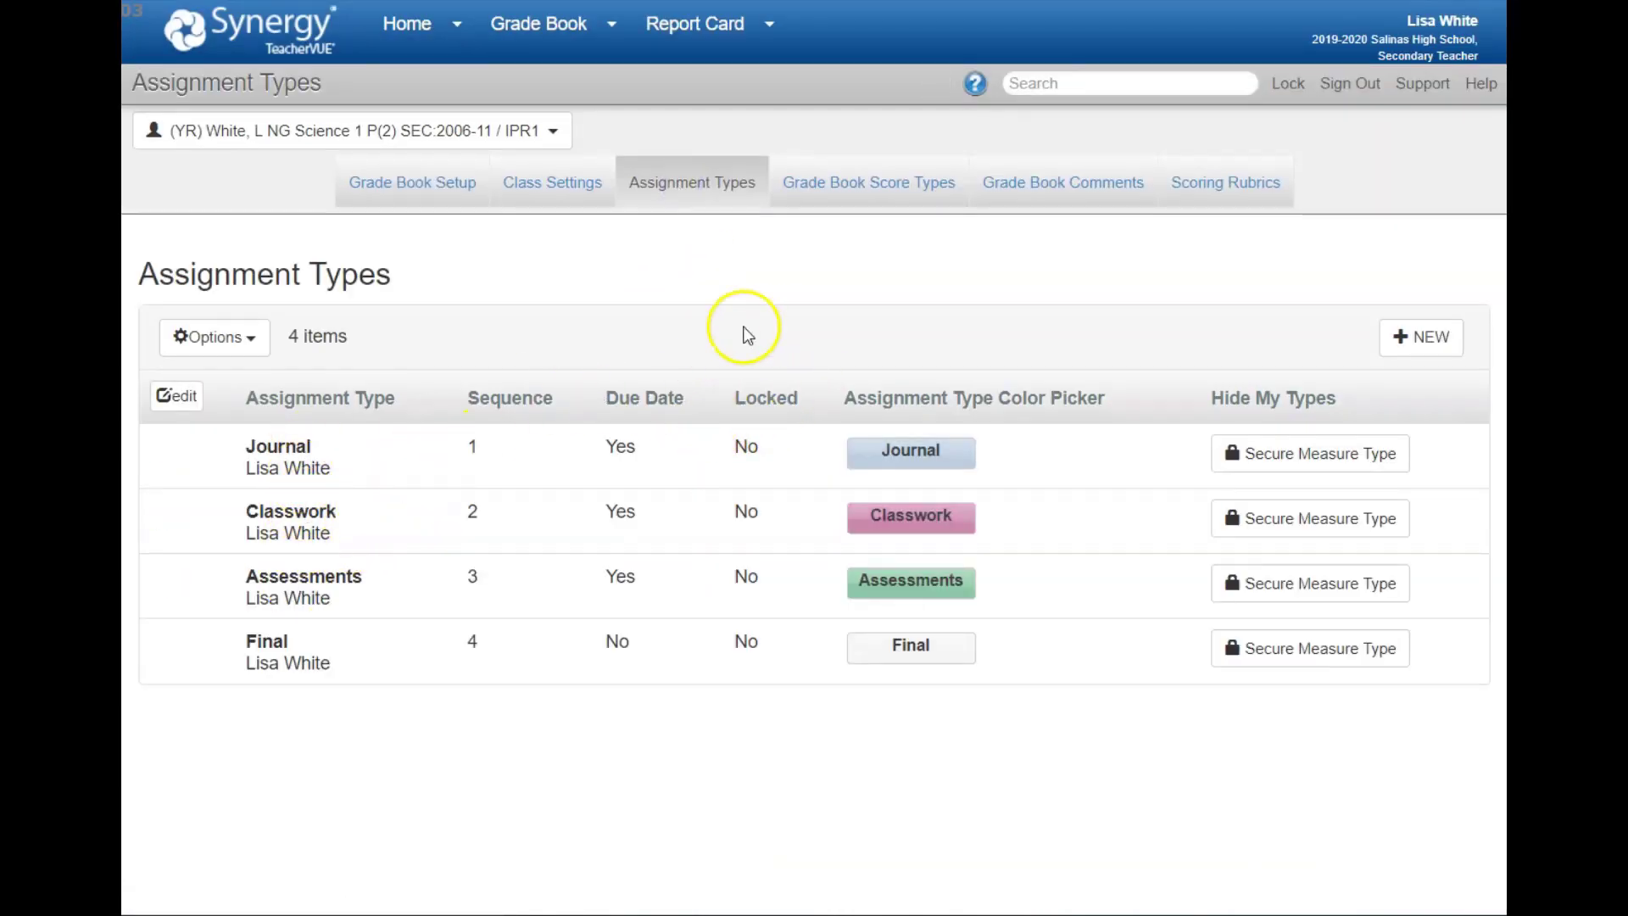
{"action": "left_click", "coordinate": [873, 191]}
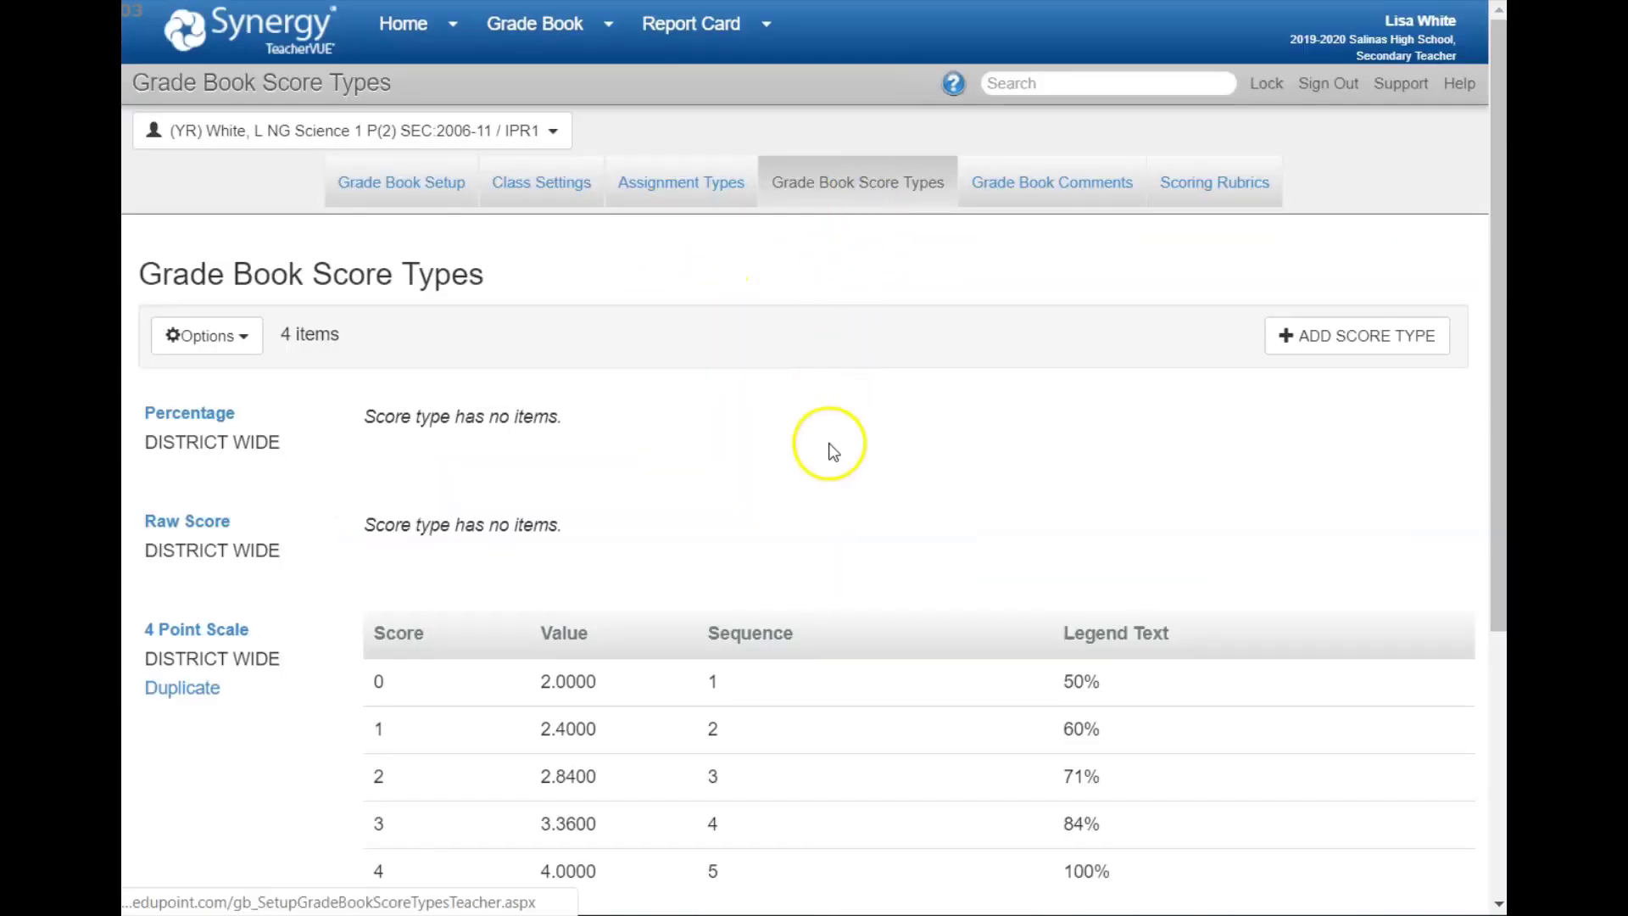
{"action": "scroll", "coordinate": [821, 440], "scroll_direction": "down", "scroll_amount": 1}
{"action": "scroll", "coordinate": [822, 441], "scroll_direction": "down", "scroll_amount": 3}
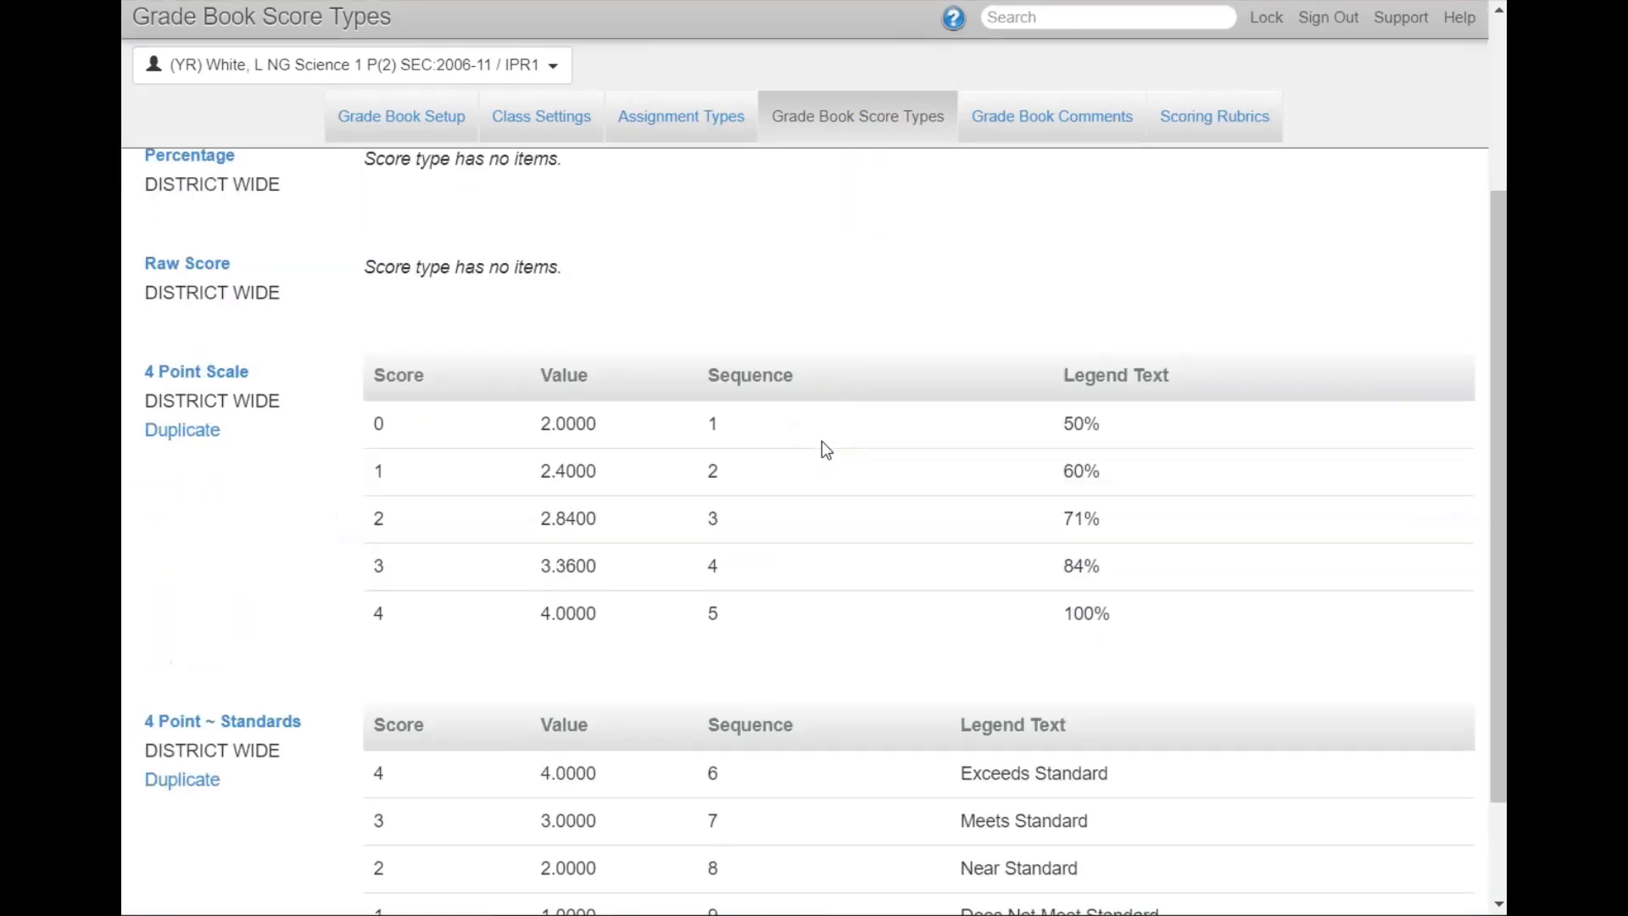
{"action": "scroll", "coordinate": [822, 443], "scroll_direction": "up", "scroll_amount": 3}
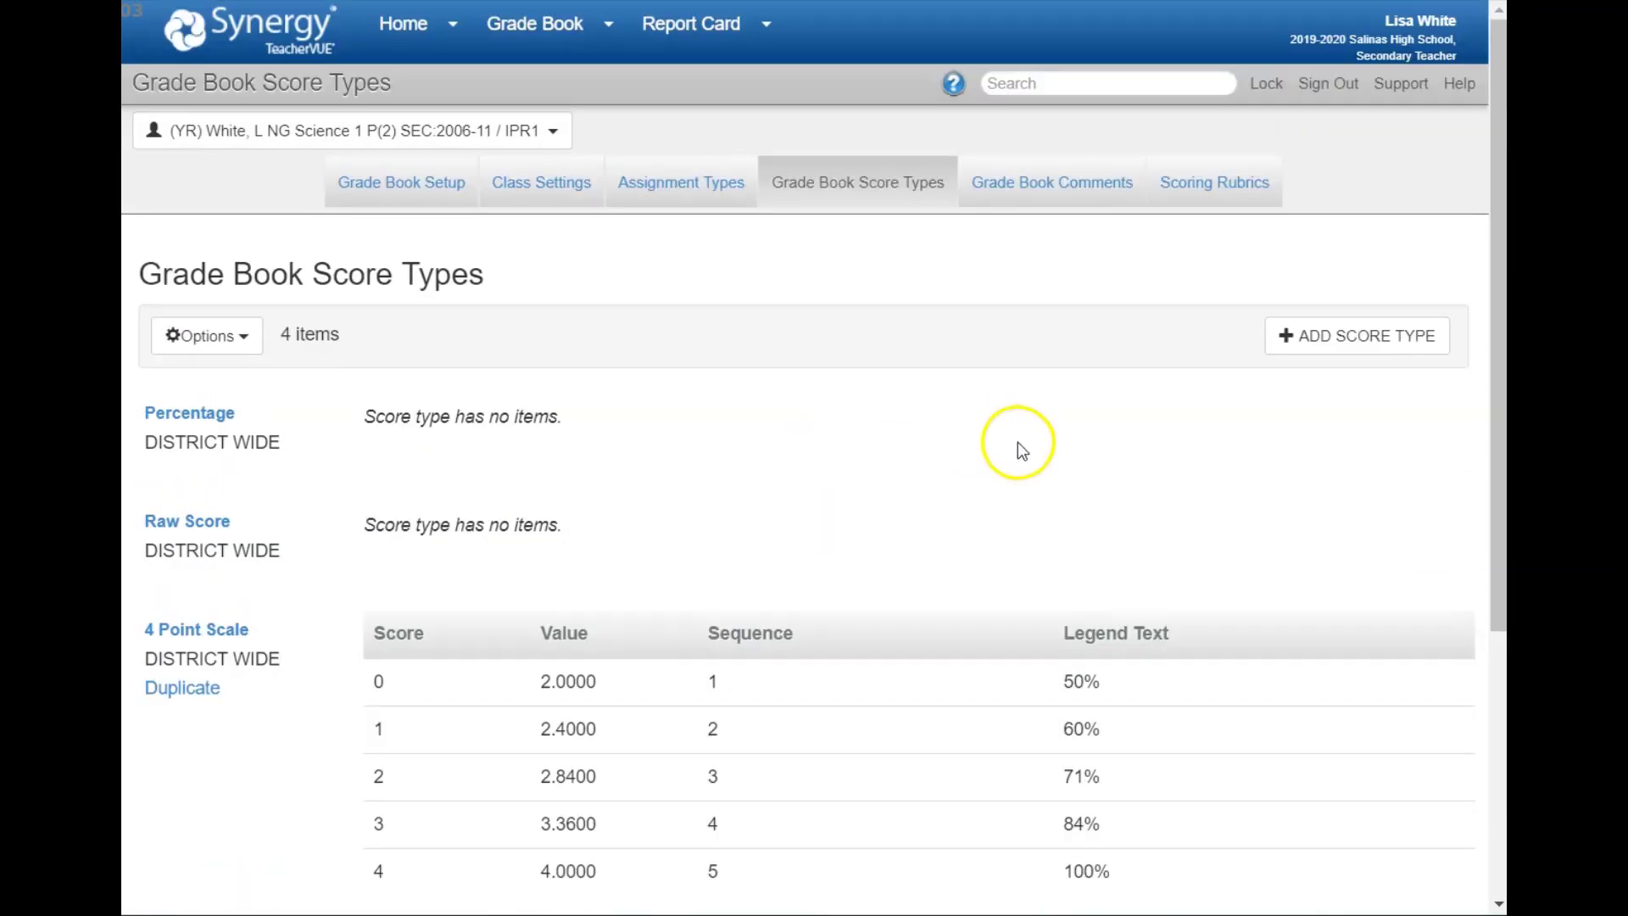
- Look through the grade book comments and the scoring rubrics
{"action": "left_click", "coordinate": [1036, 180]}
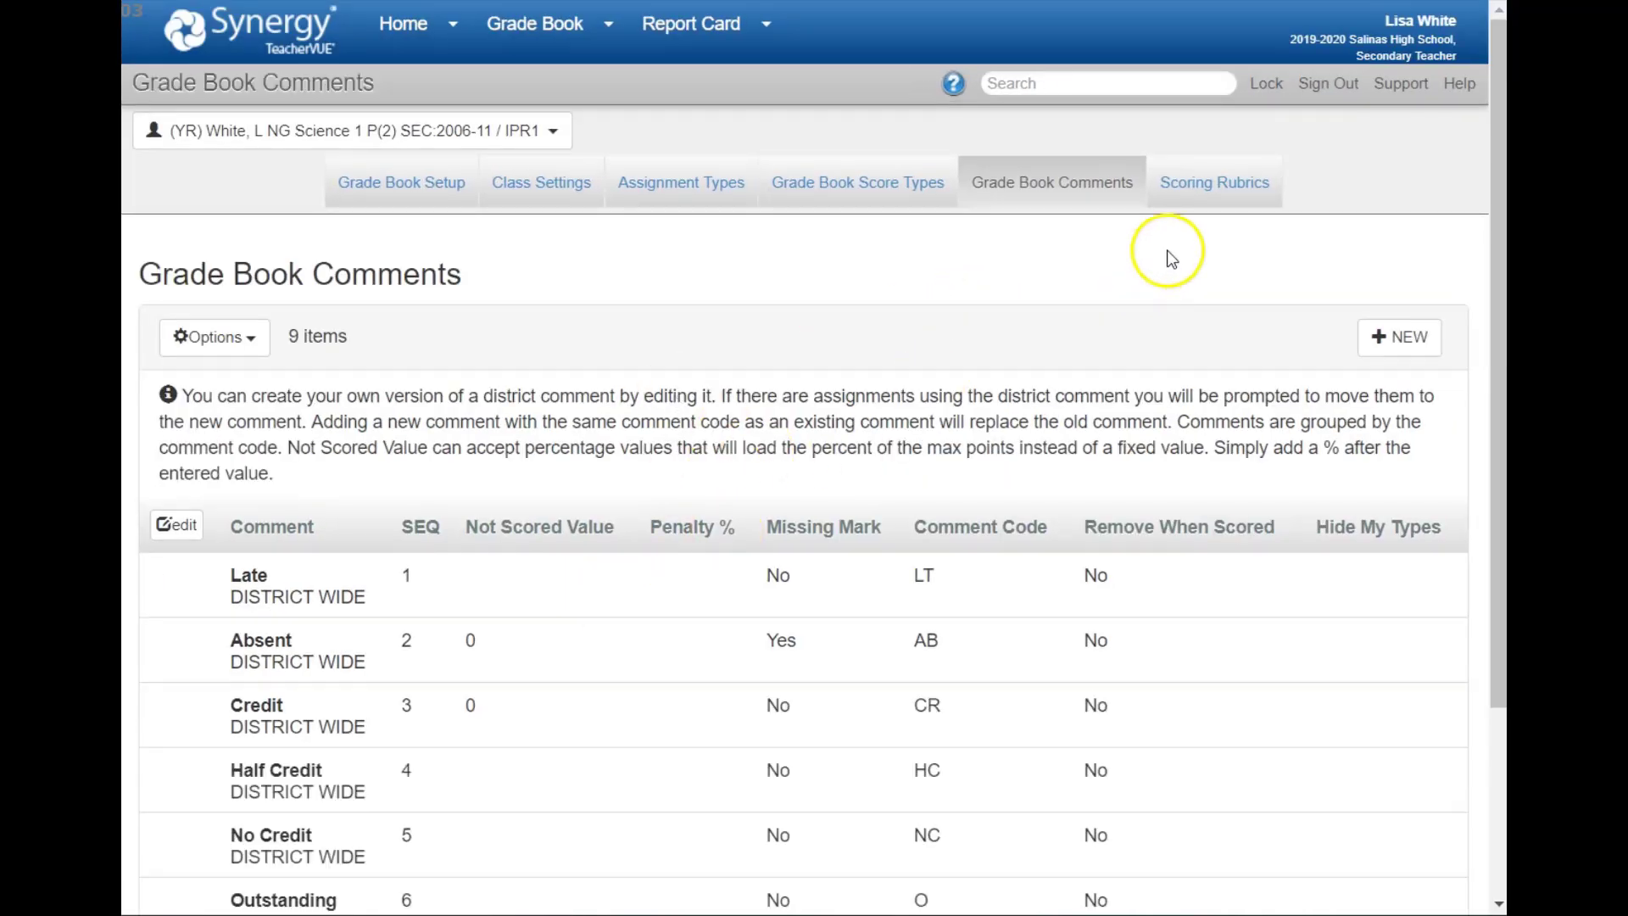
{"action": "left_click", "coordinate": [1203, 186]}
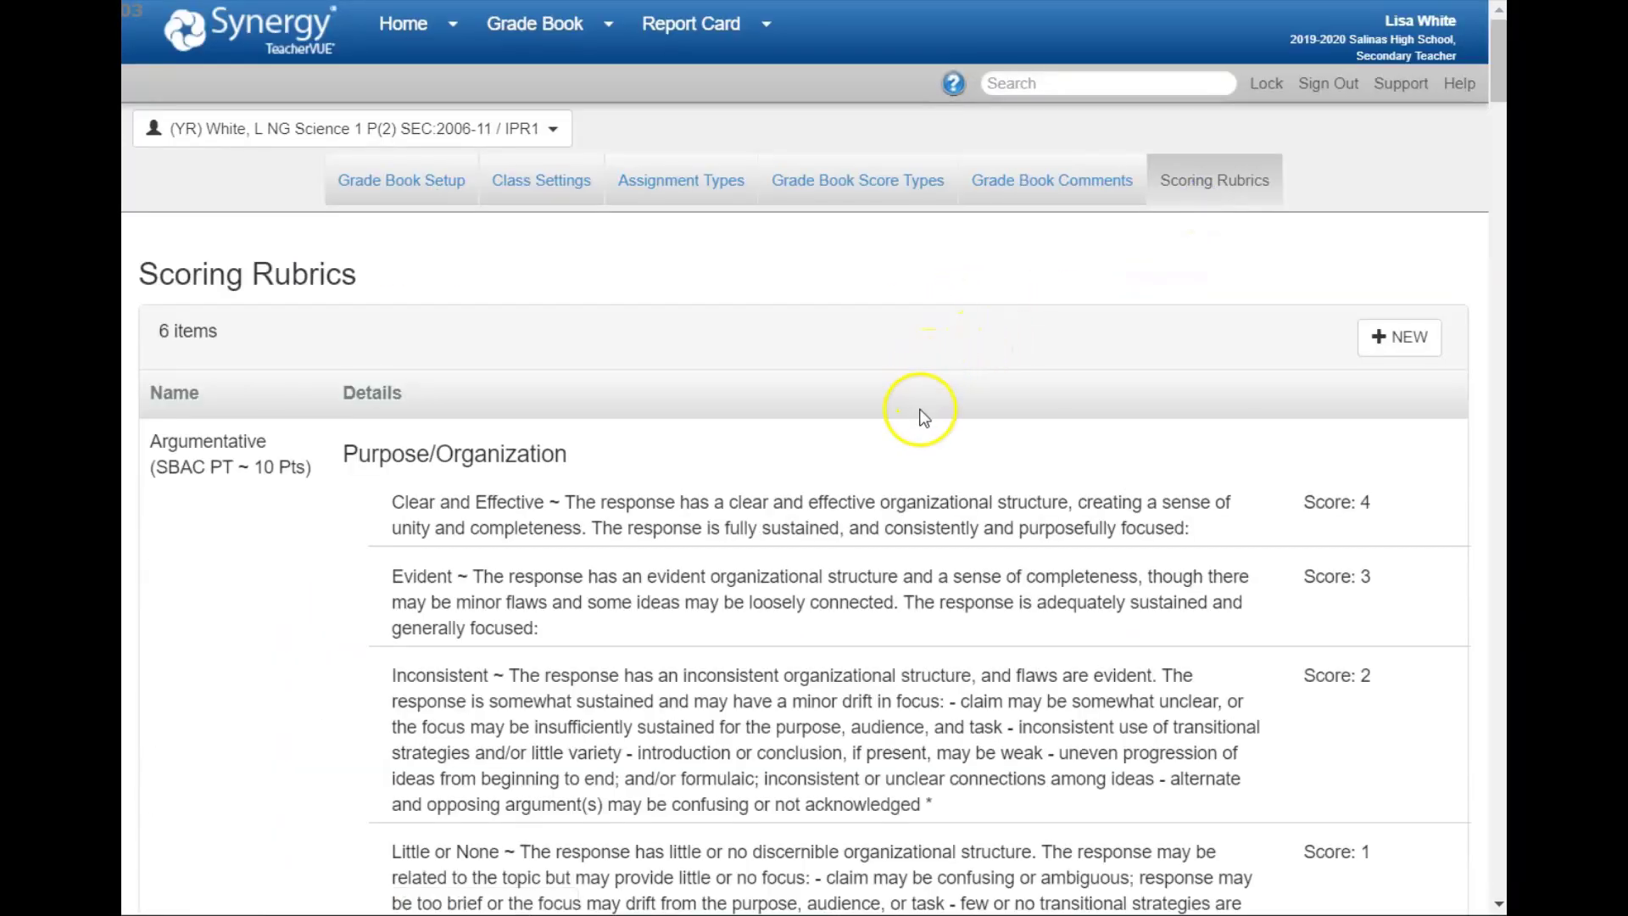
{"action": "scroll", "coordinate": [848, 449], "scroll_direction": "down", "scroll_amount": 2}
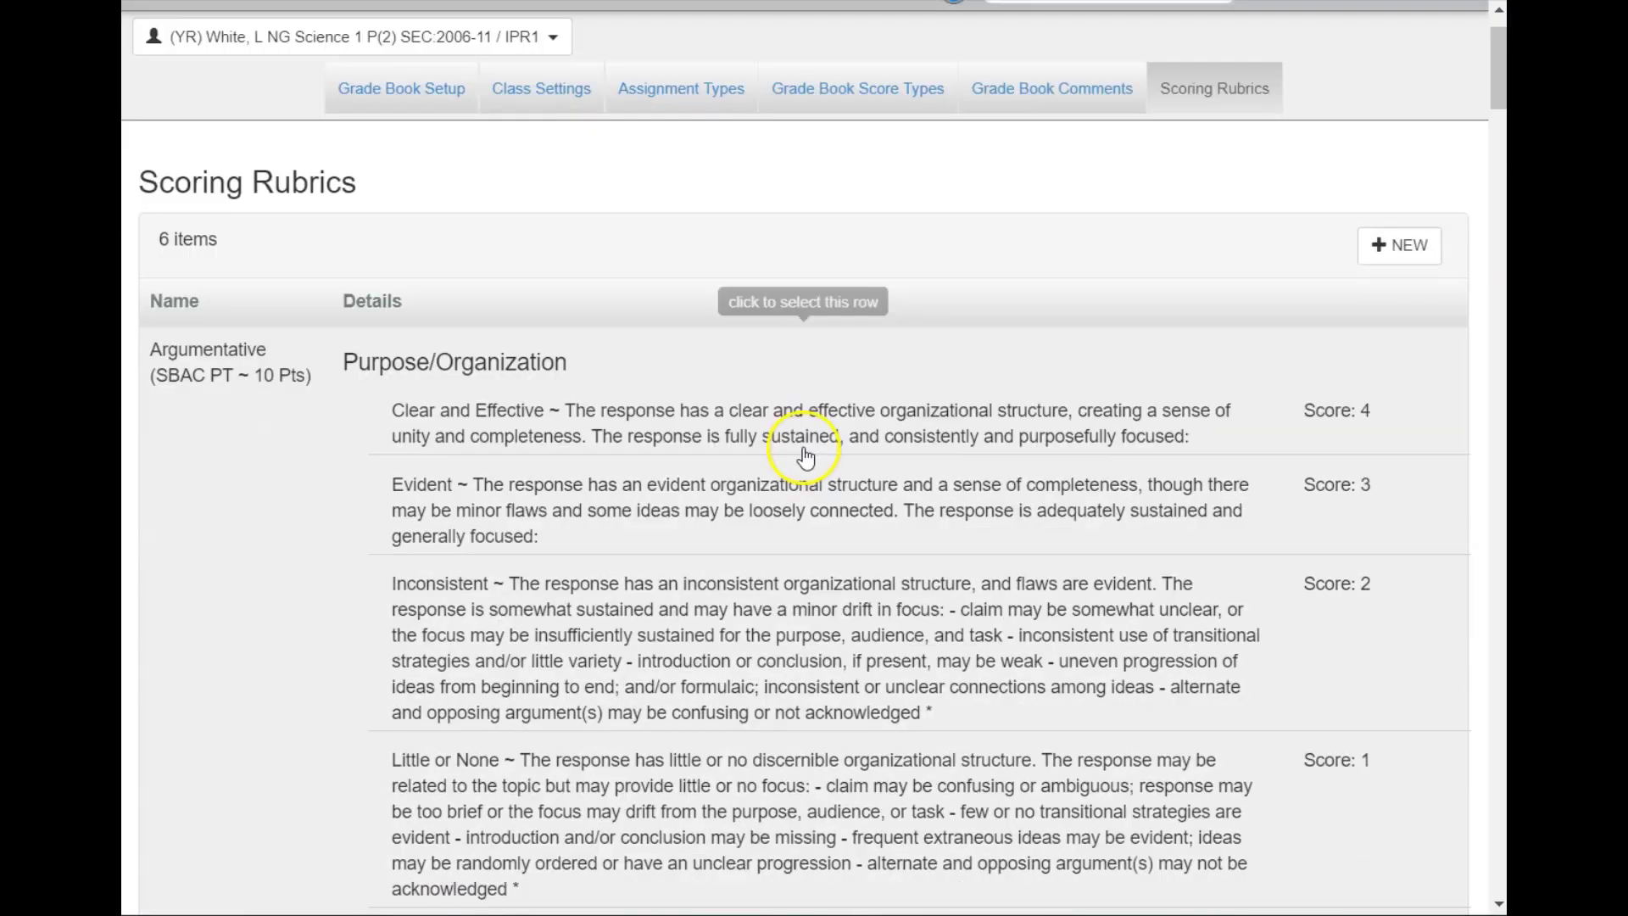
{"action": "scroll", "coordinate": [805, 458], "scroll_direction": "down", "scroll_amount": 10}
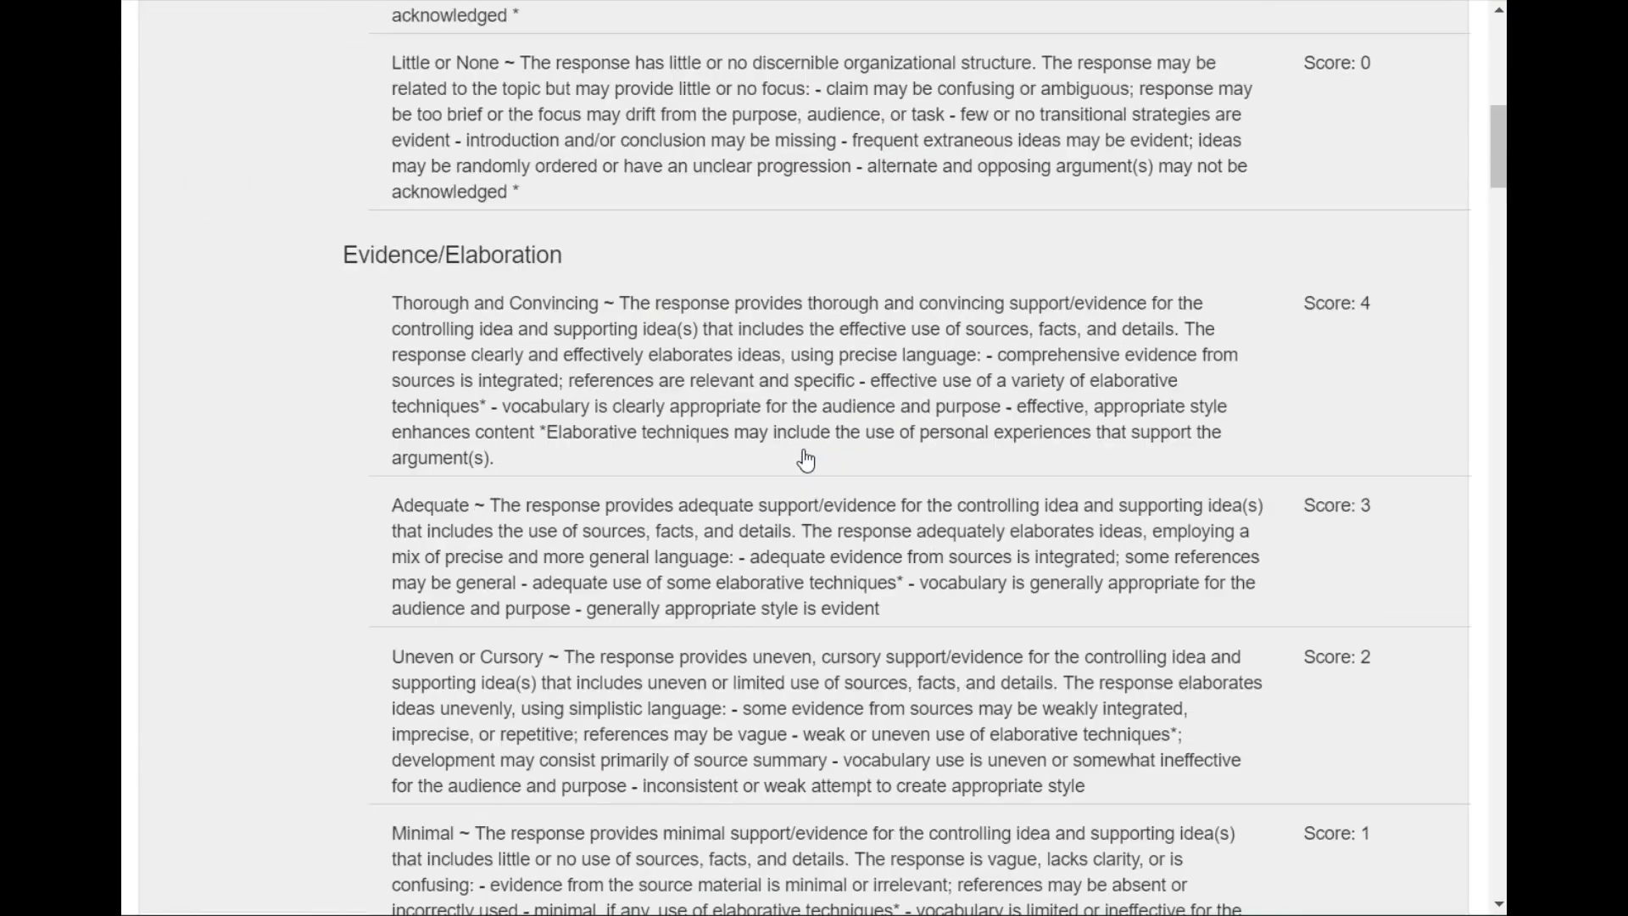
{"action": "scroll", "coordinate": [806, 458], "scroll_direction": "up", "scroll_amount": 12}
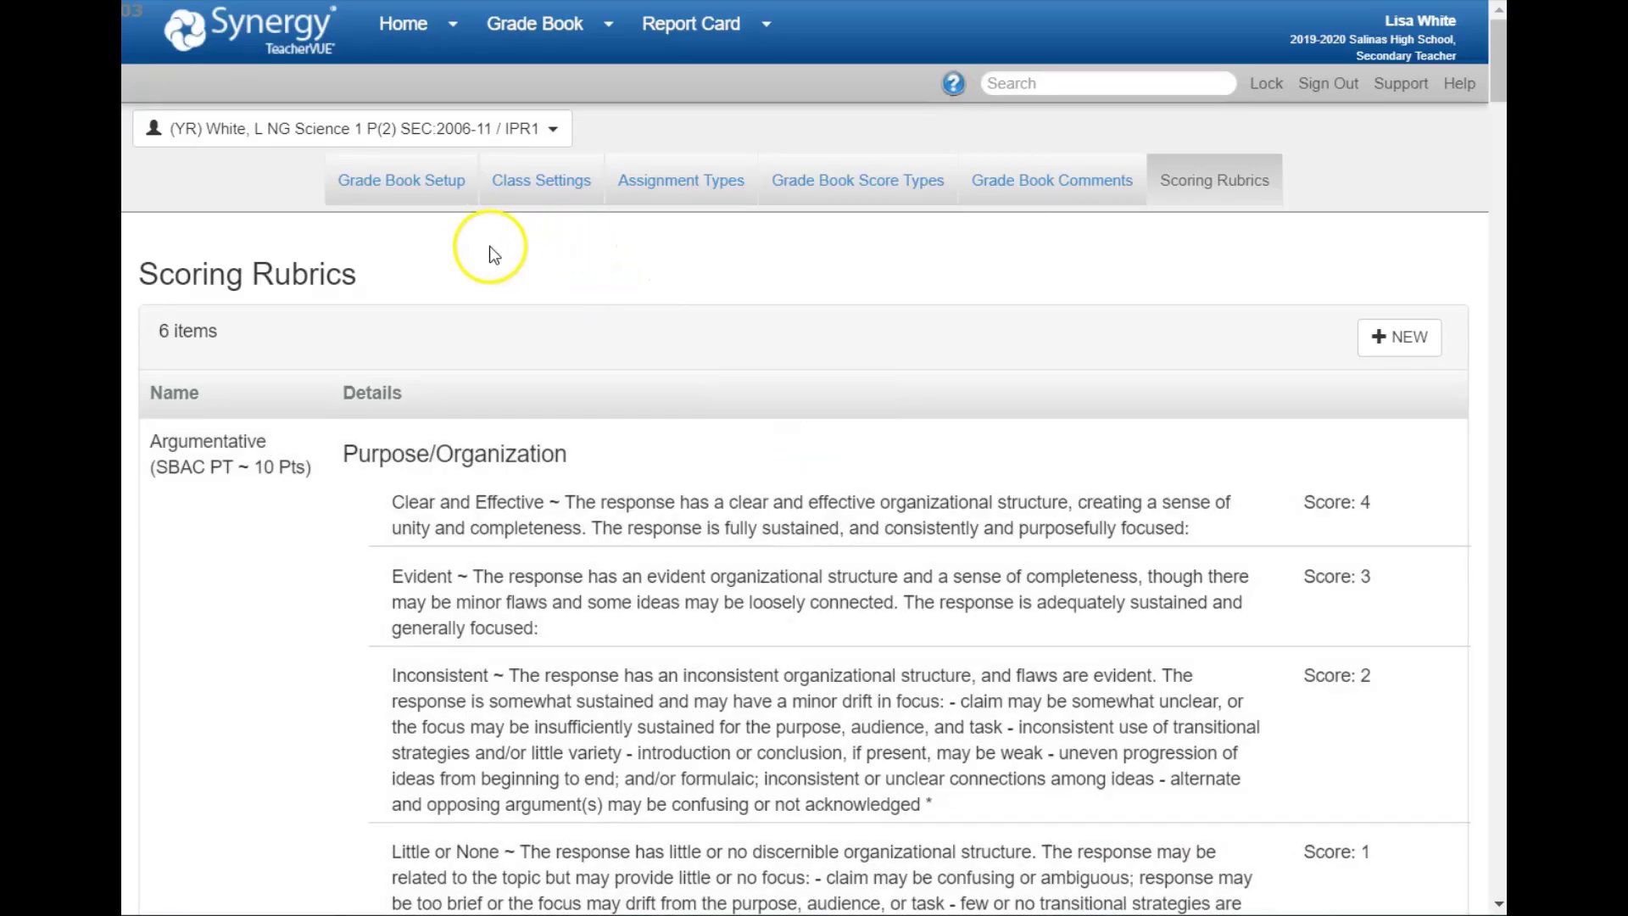
- Return to the main grade book and start a new Quick Assignment
{"action": "left_click", "coordinate": [534, 26]}
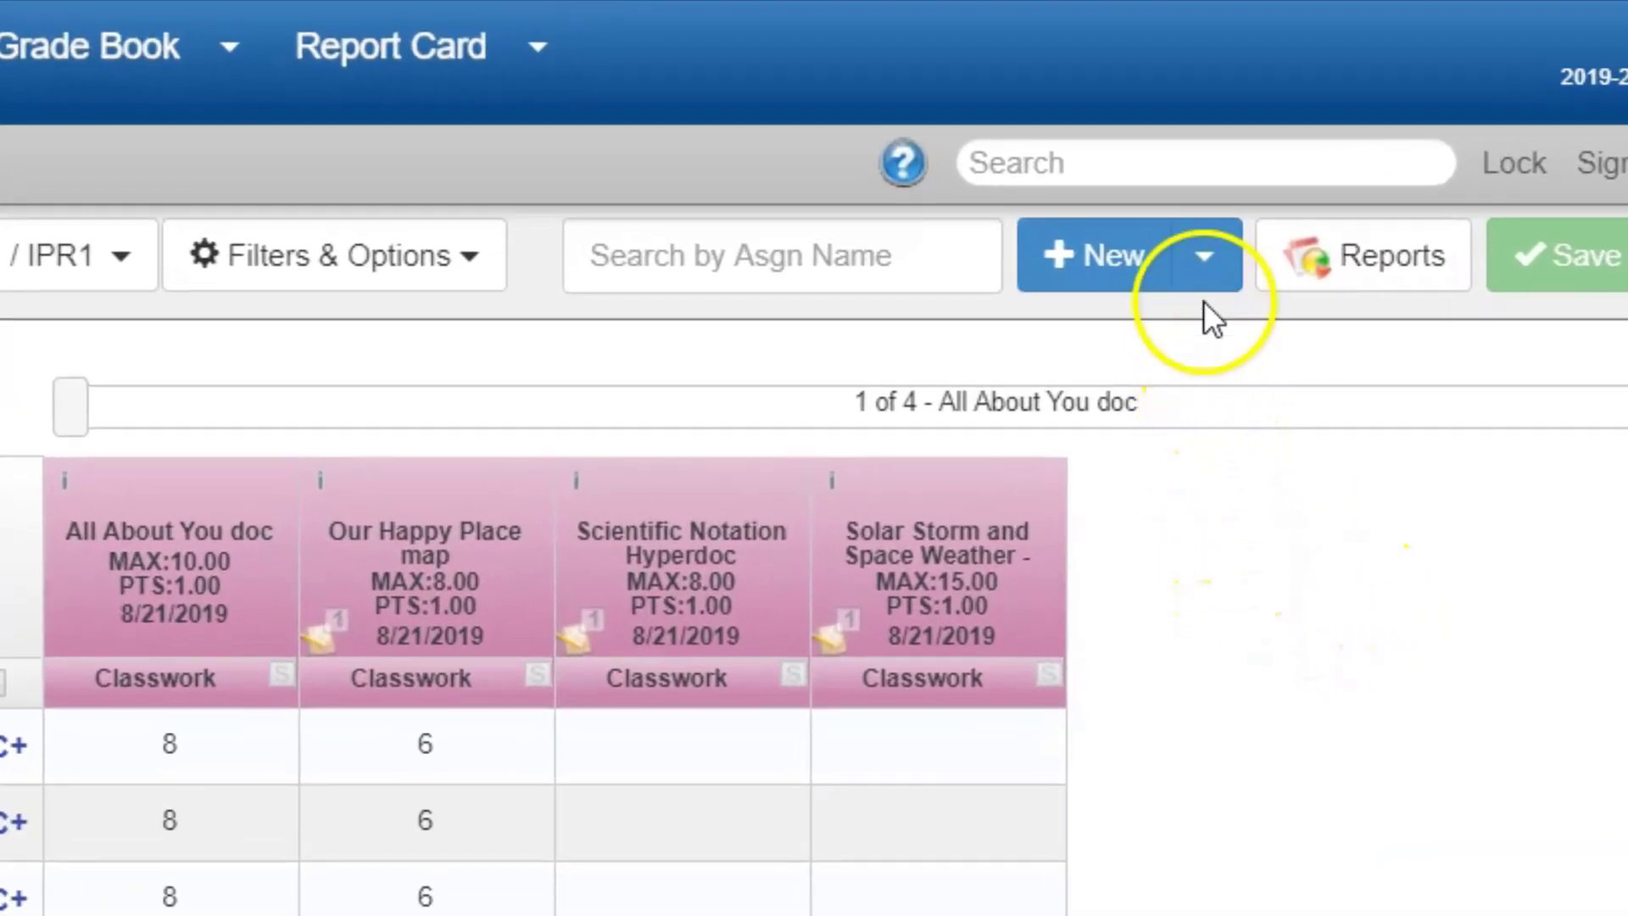
{"action": "left_click", "coordinate": [1211, 262]}
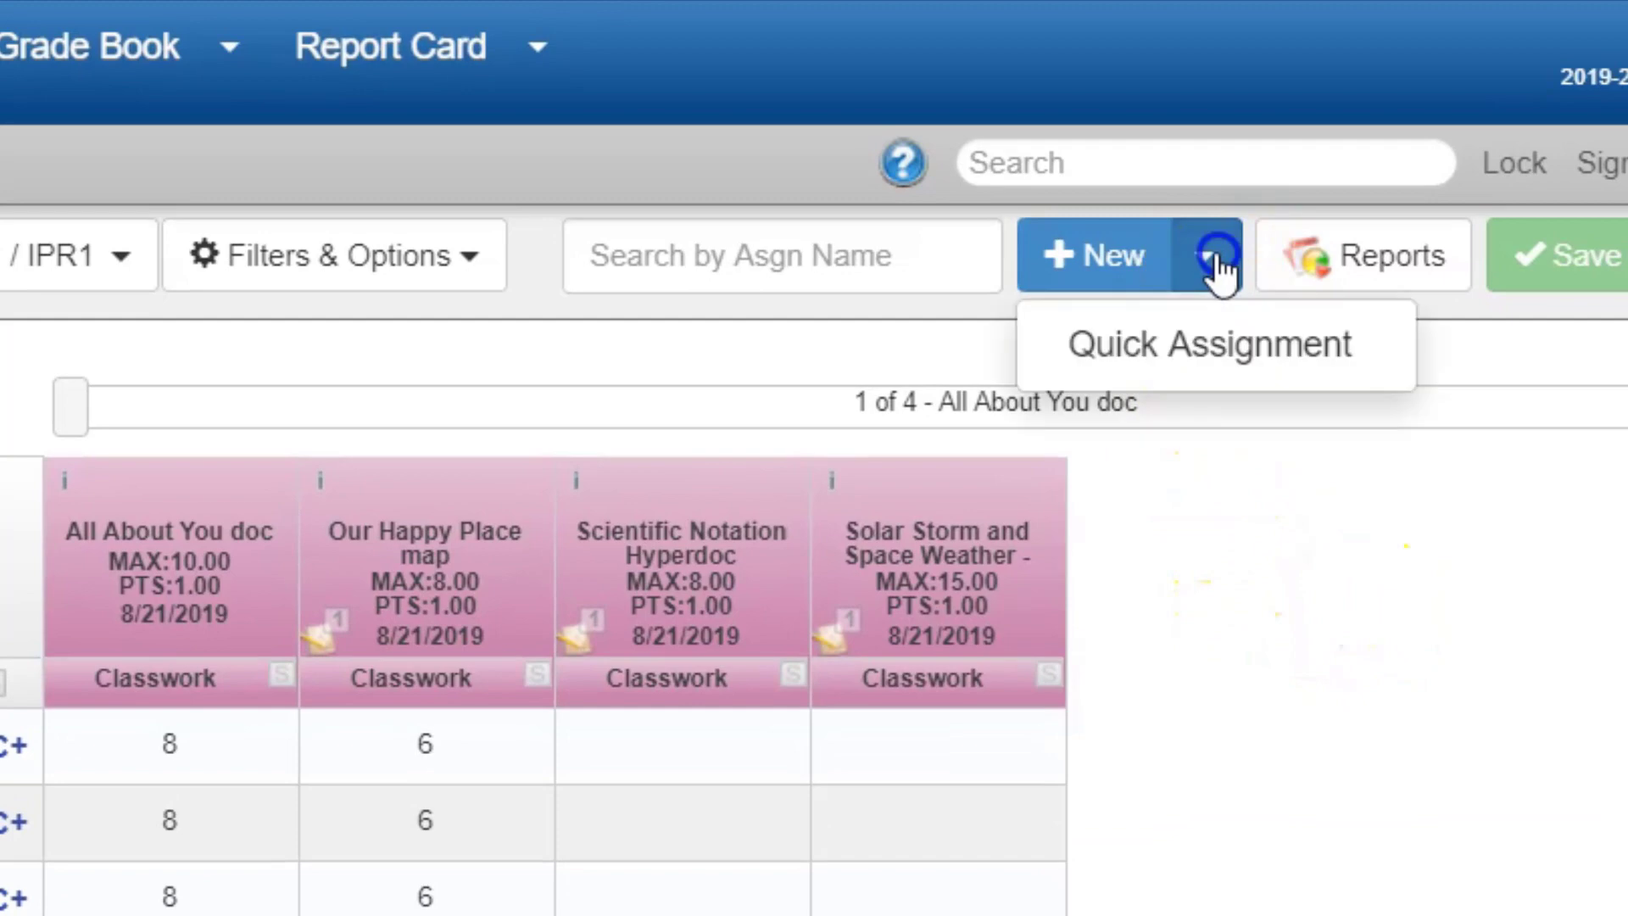
{"action": "left_click", "coordinate": [1231, 351]}
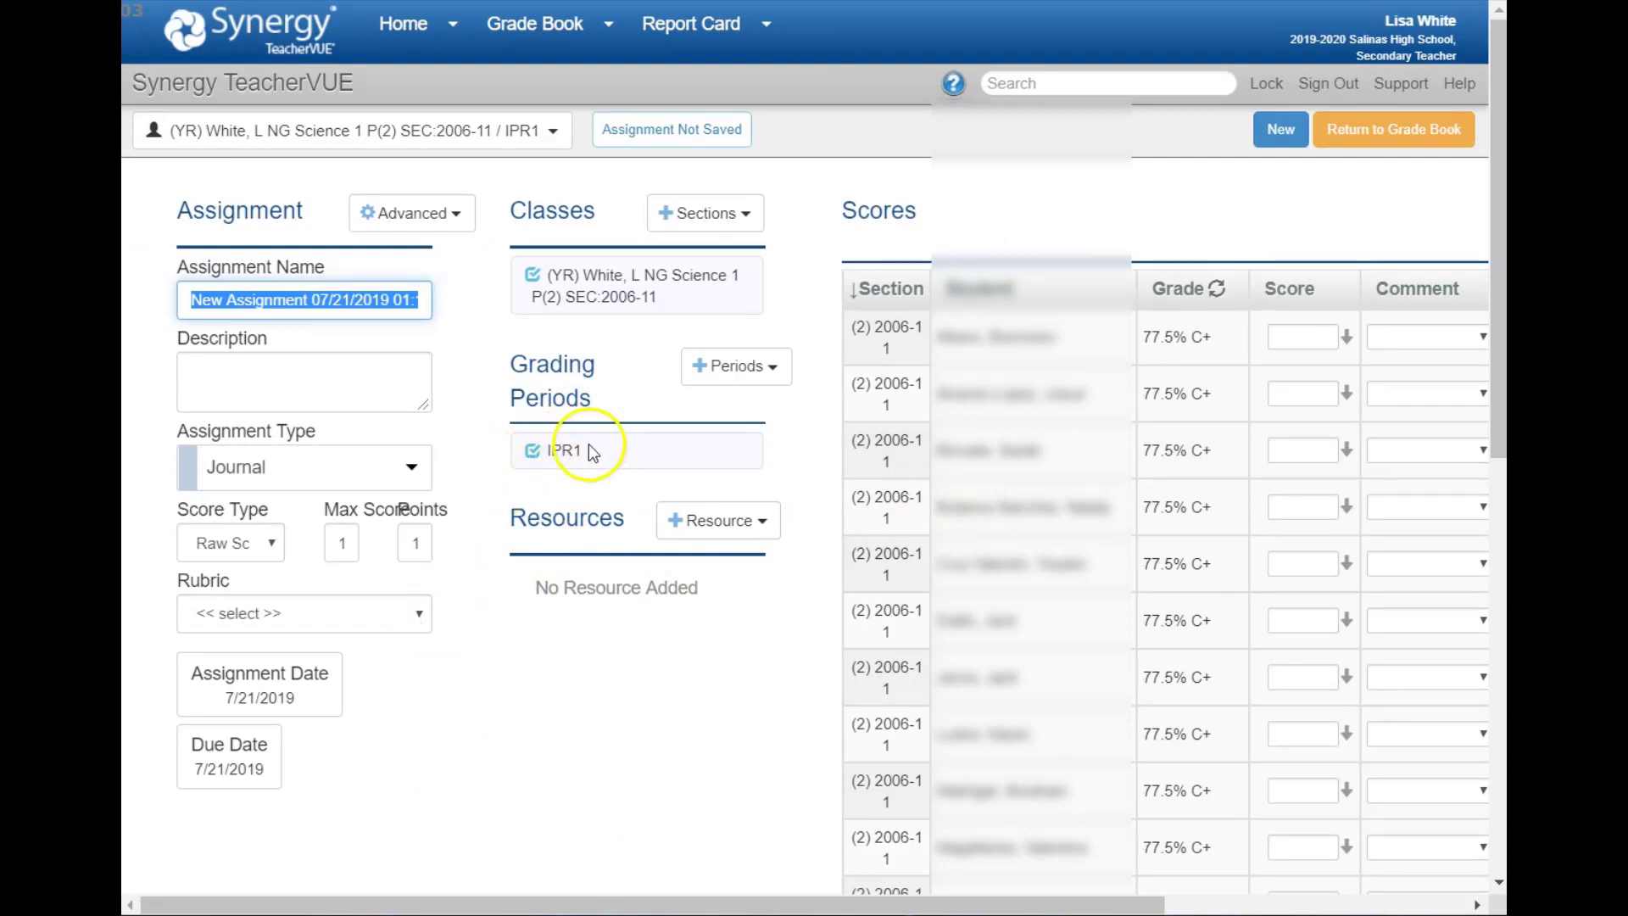
- Set the new assignment's due date to October 16, 2019
{"action": "left_click", "coordinate": [229, 759]}
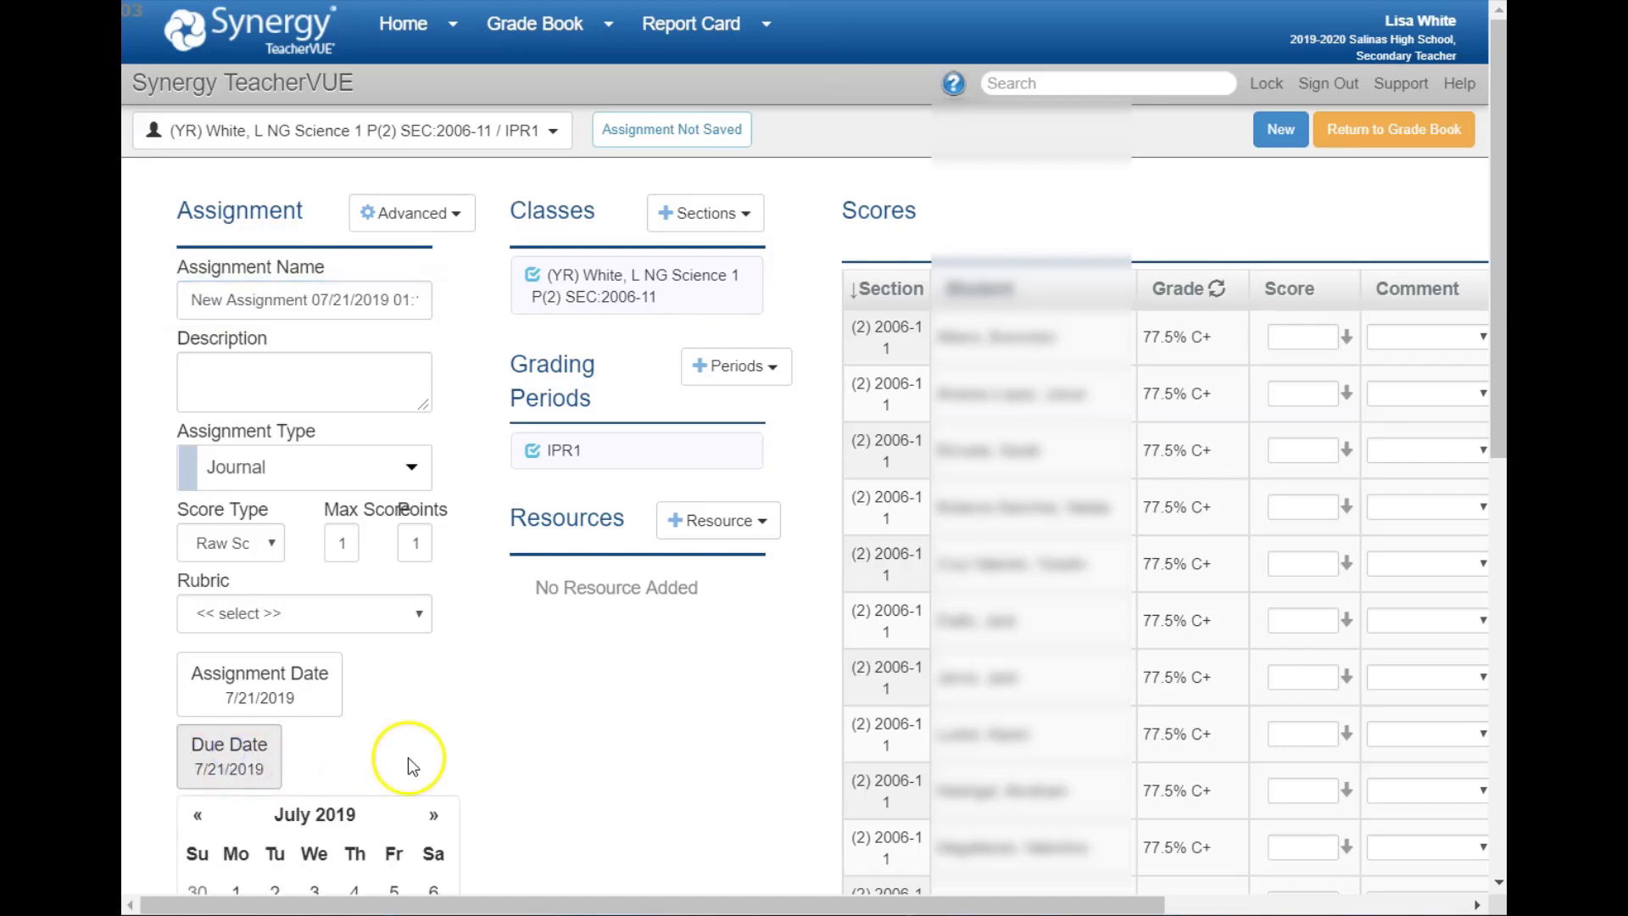
{"action": "scroll", "coordinate": [433, 759], "scroll_direction": "down", "scroll_amount": 3}
{"action": "left_click", "coordinate": [433, 557]}
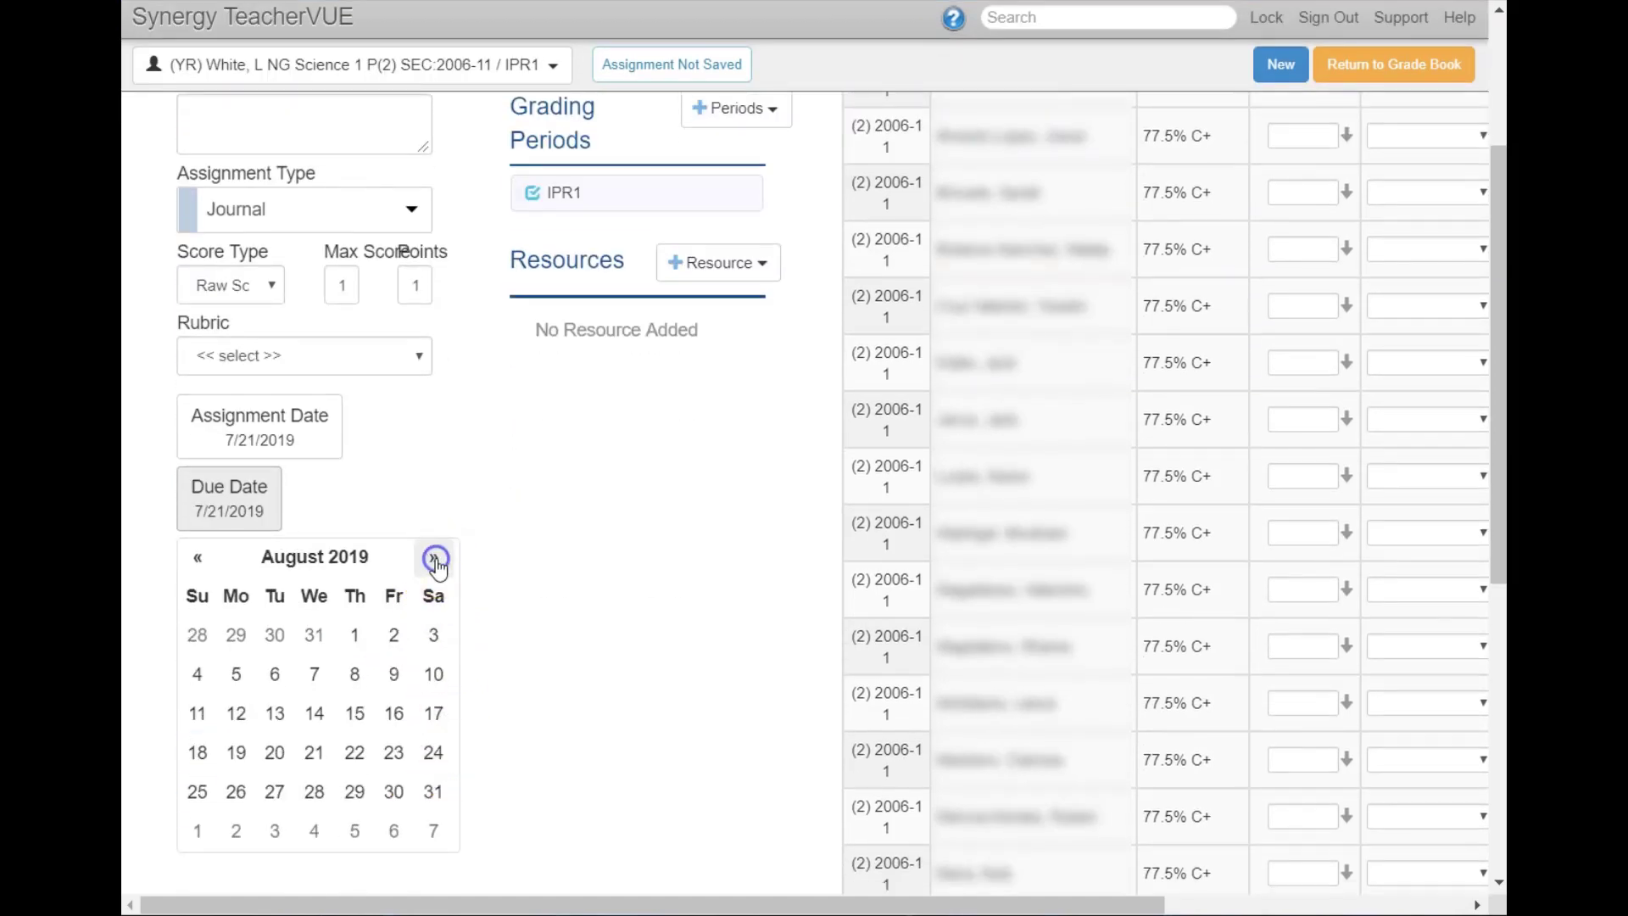
{"action": "left_click", "coordinate": [434, 560]}
{"action": "left_click", "coordinate": [434, 560]}
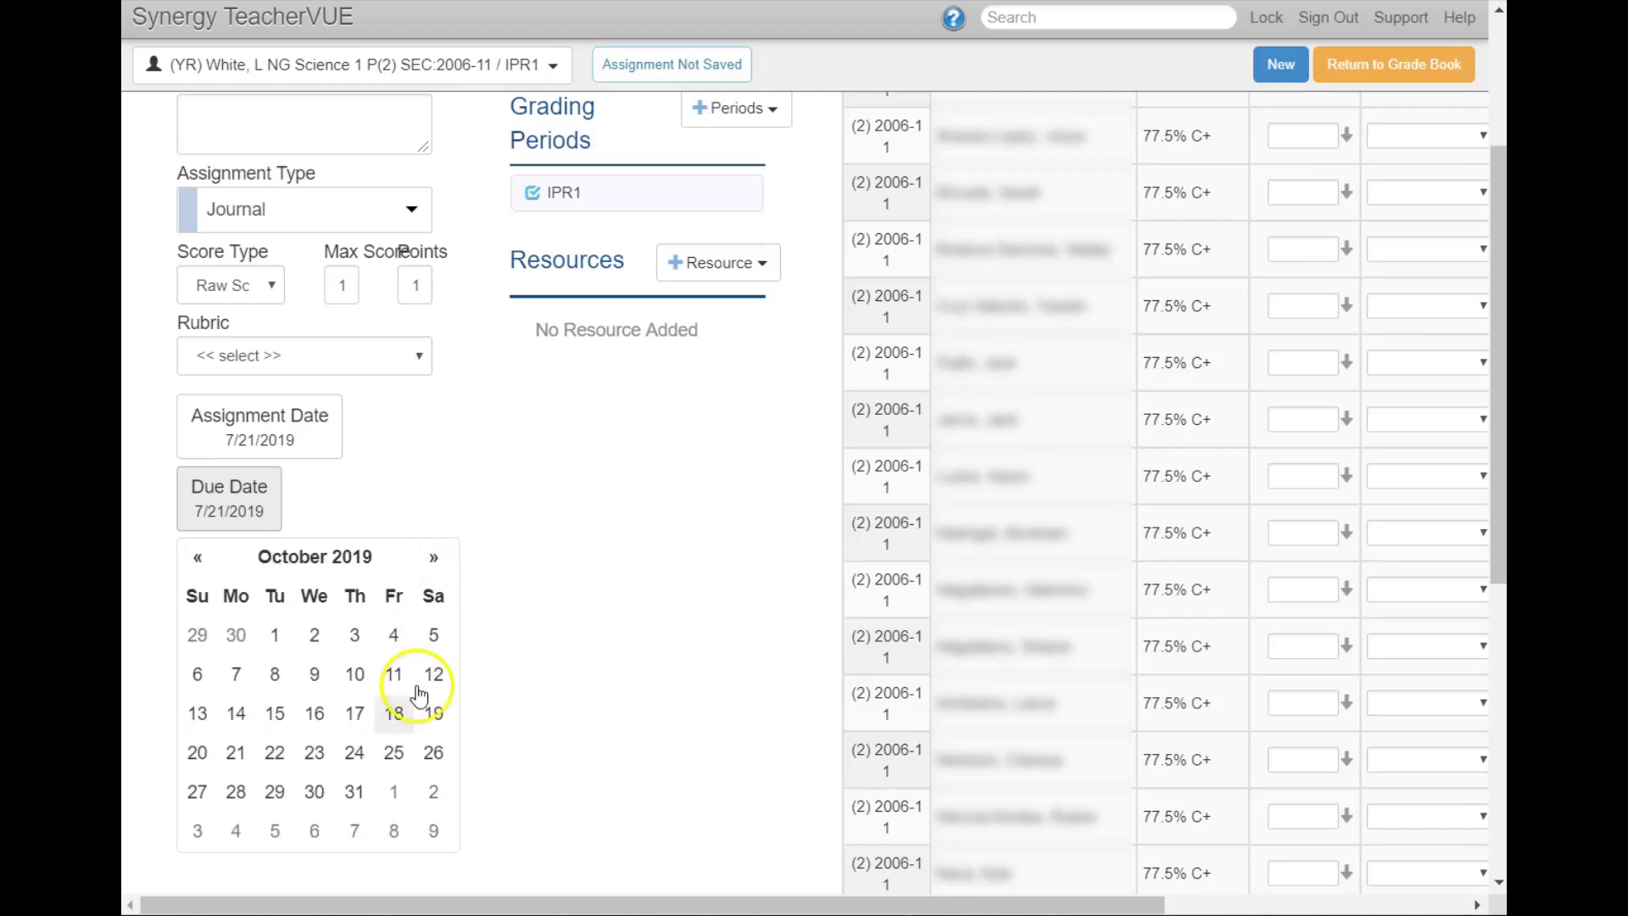
{"action": "left_click", "coordinate": [316, 715]}
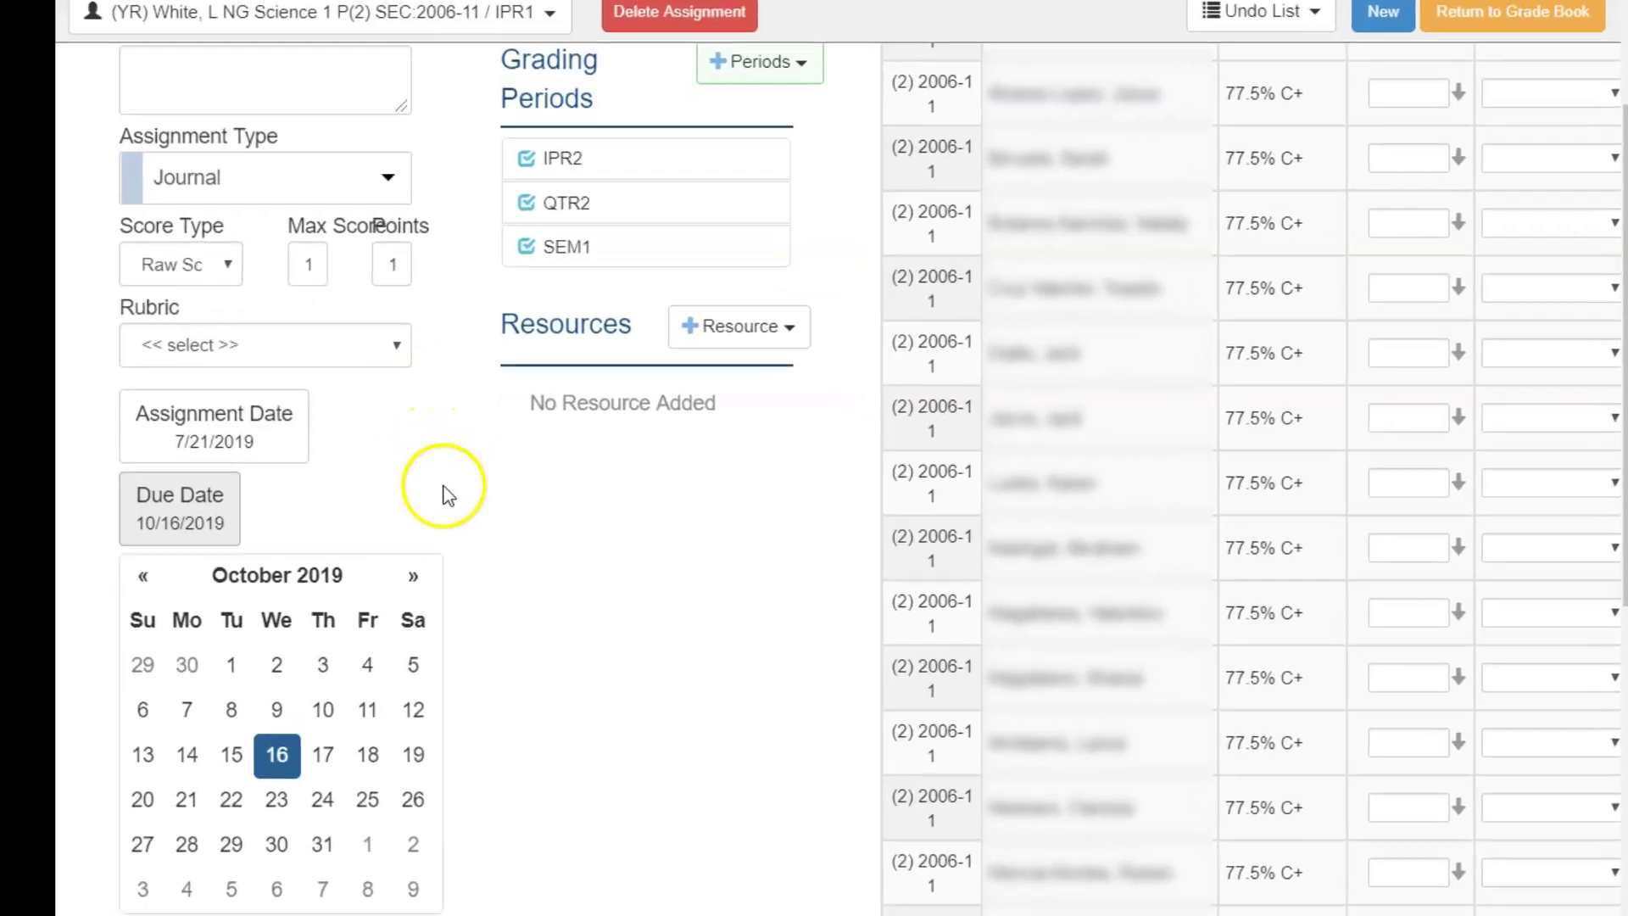
- Set the new assignment's due date to August 21, 2019 and review its grading periods
{"action": "scroll", "coordinate": [462, 444], "scroll_direction": "up", "scroll_amount": 3}
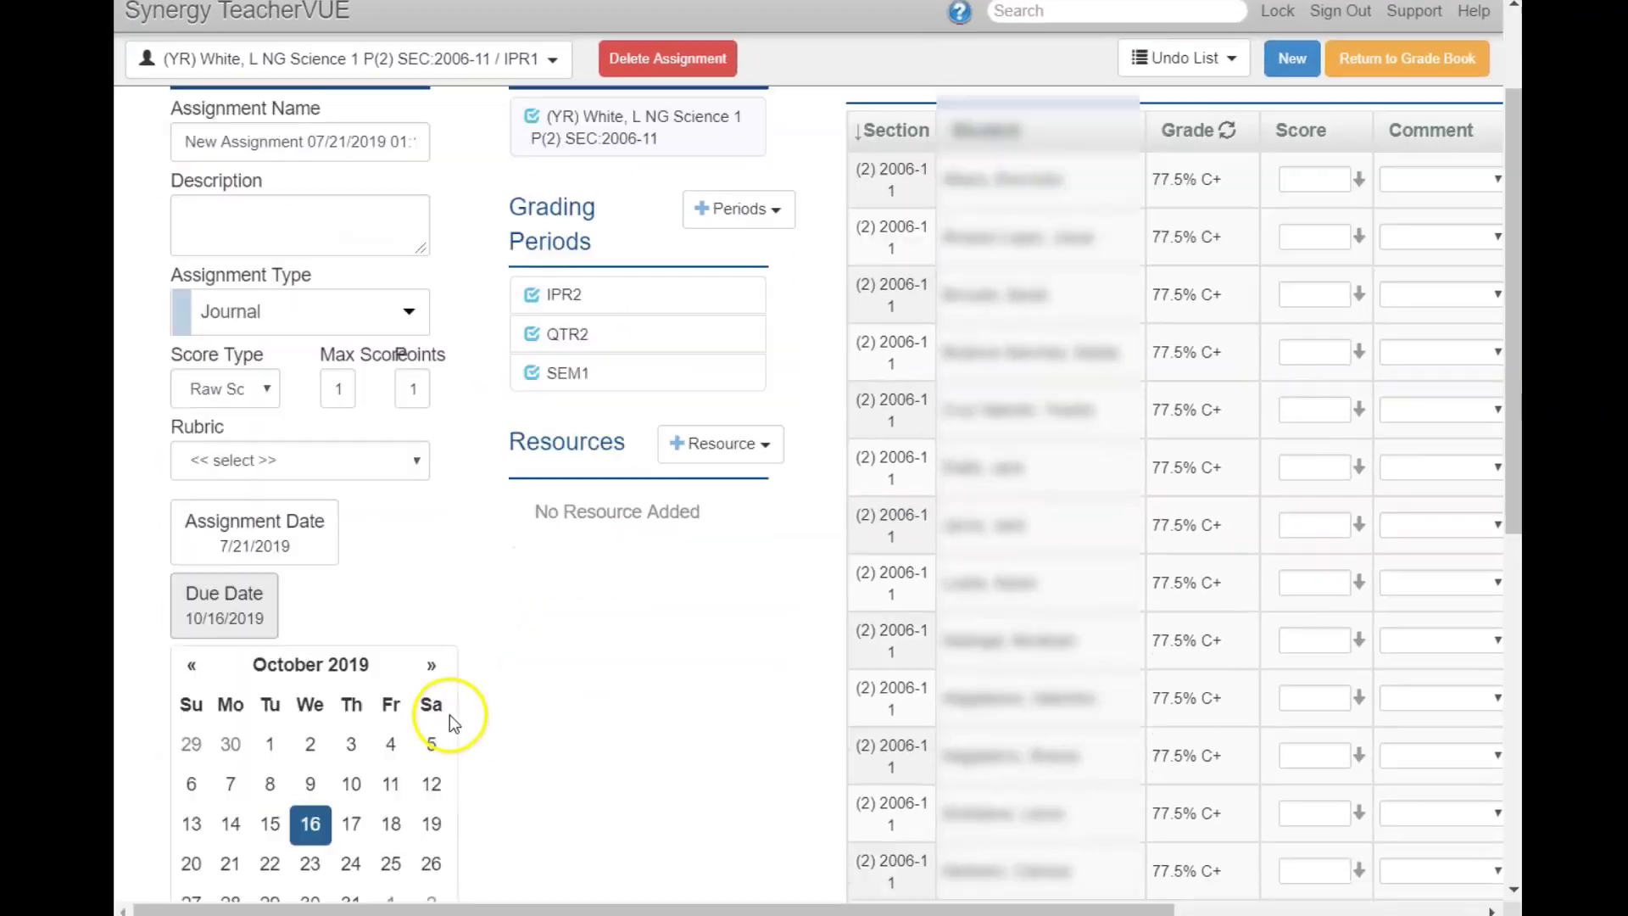
{"action": "scroll", "coordinate": [441, 695], "scroll_direction": "down", "scroll_amount": 1}
{"action": "left_click", "coordinate": [199, 563]}
{"action": "left_click", "coordinate": [199, 563]}
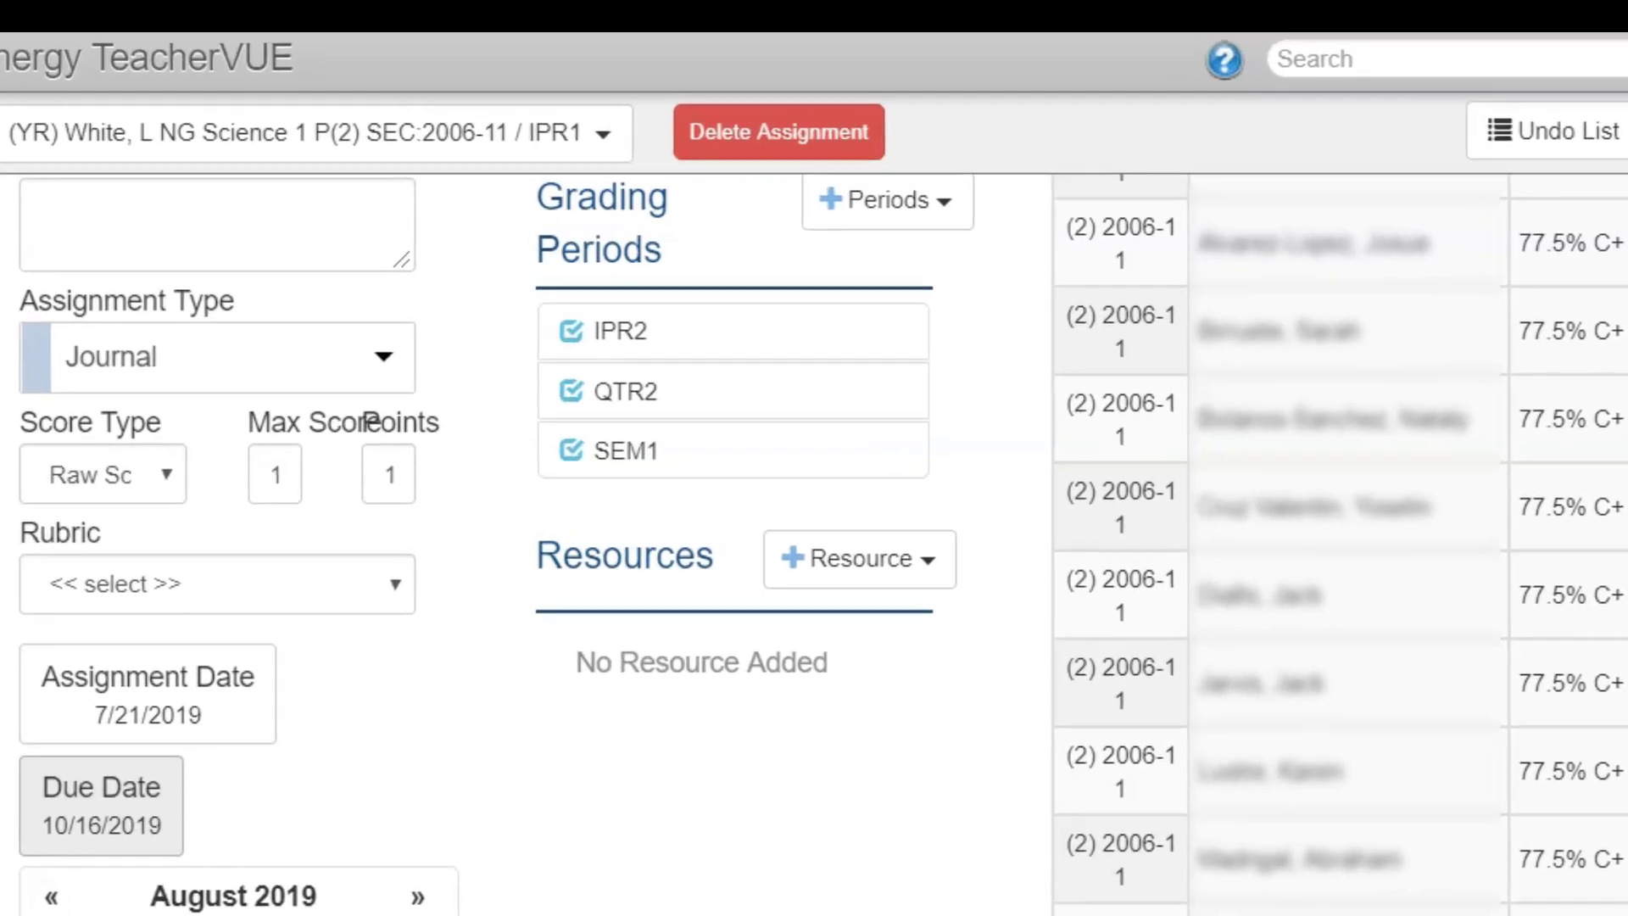
{"action": "left_click", "coordinate": [315, 758]}
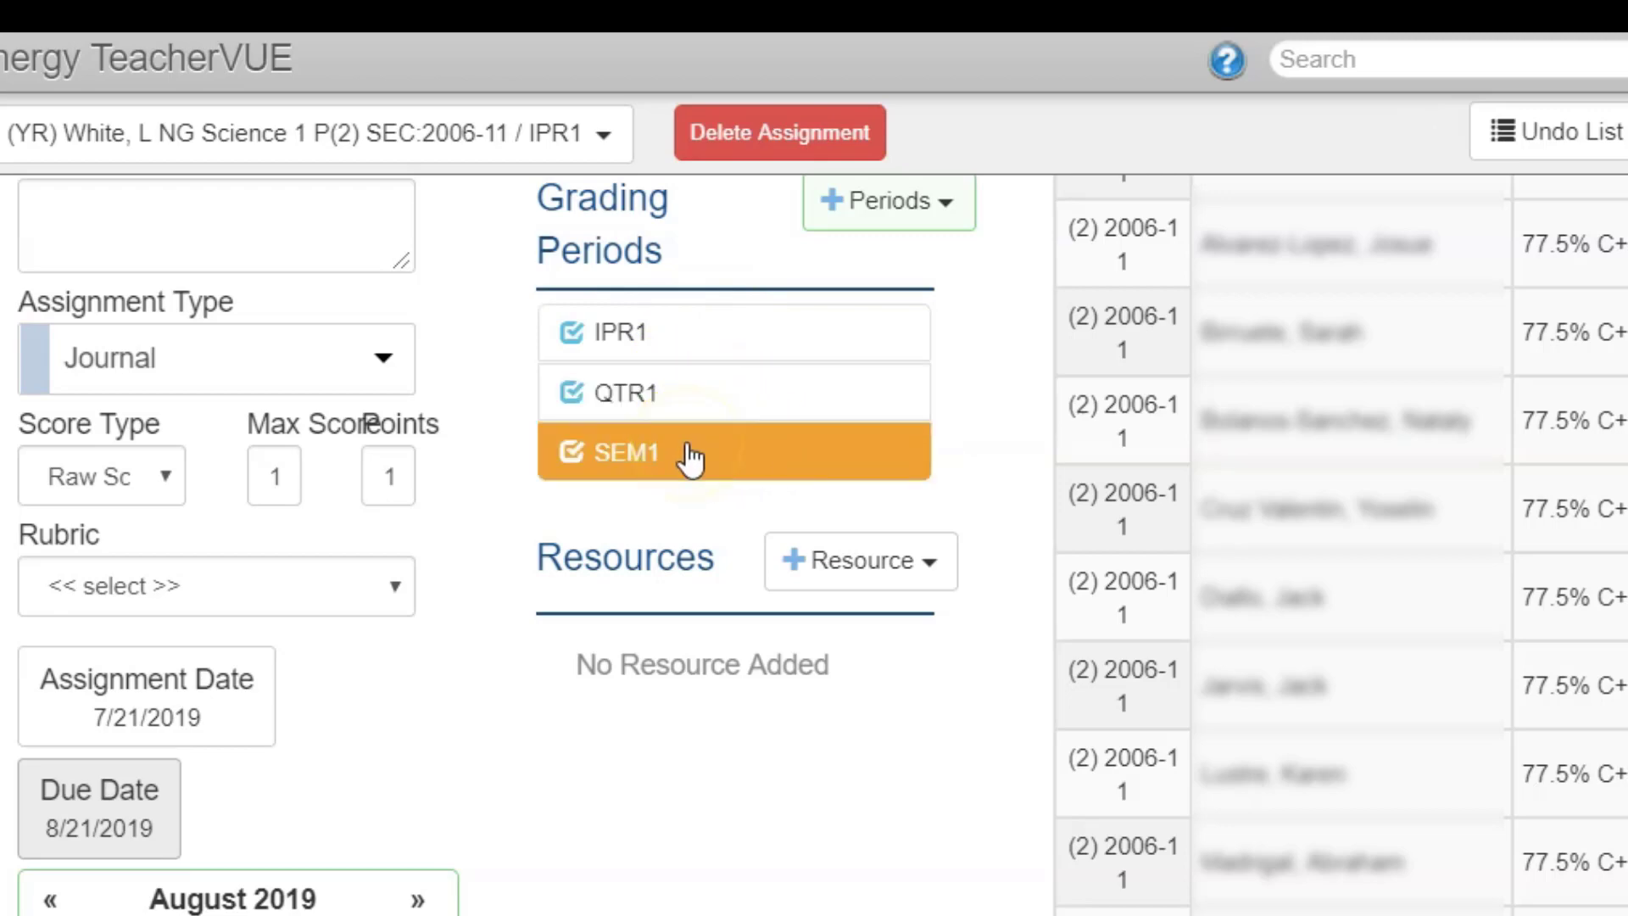
{"action": "scroll", "coordinate": [709, 903], "scroll_direction": "up", "scroll_amount": 2}
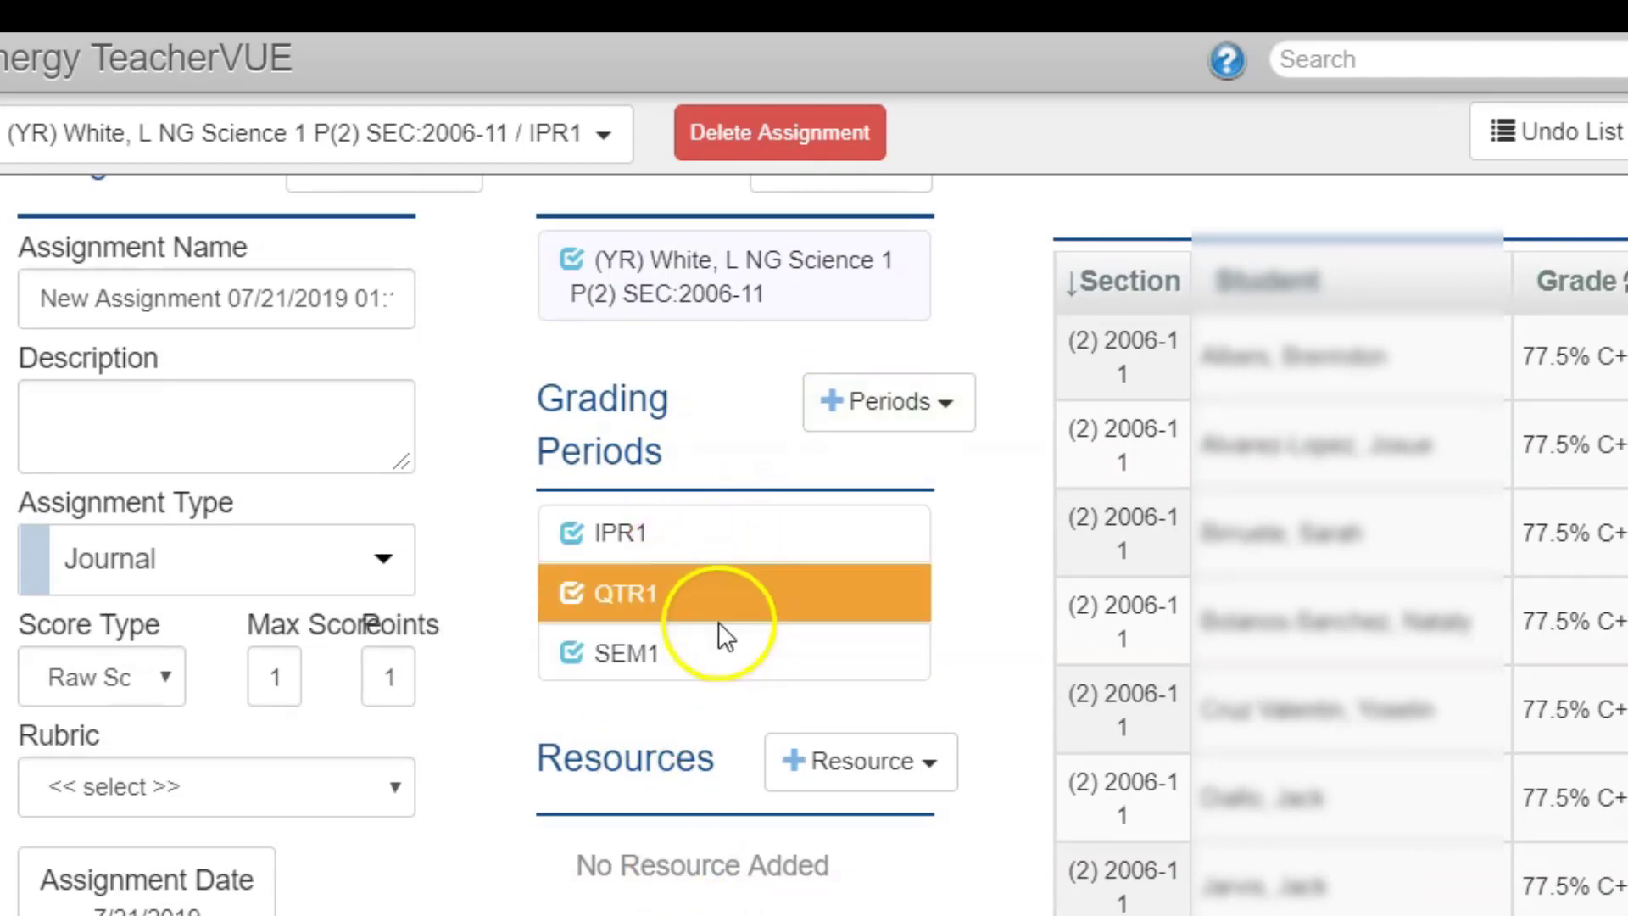
{"action": "scroll", "coordinate": [719, 623], "scroll_direction": "down", "scroll_amount": 1}
{"action": "scroll", "coordinate": [704, 450], "scroll_direction": "up", "scroll_amount": 1}
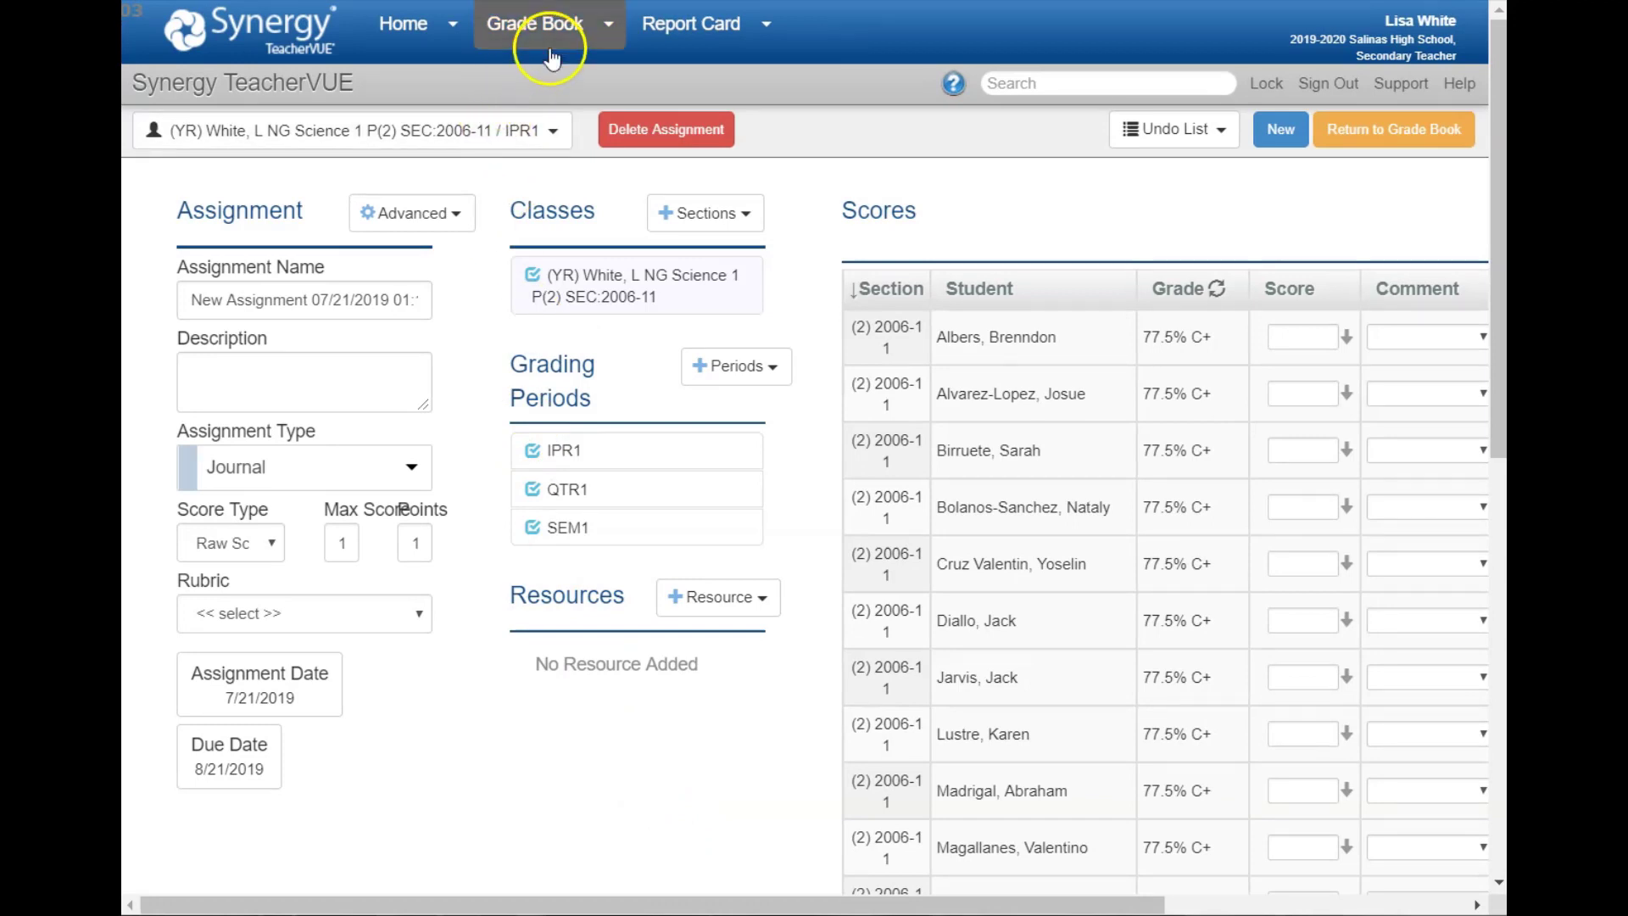
- Open the grade book's assignments list and show the assignments from all periods
{"action": "left_click", "coordinate": [541, 33]}
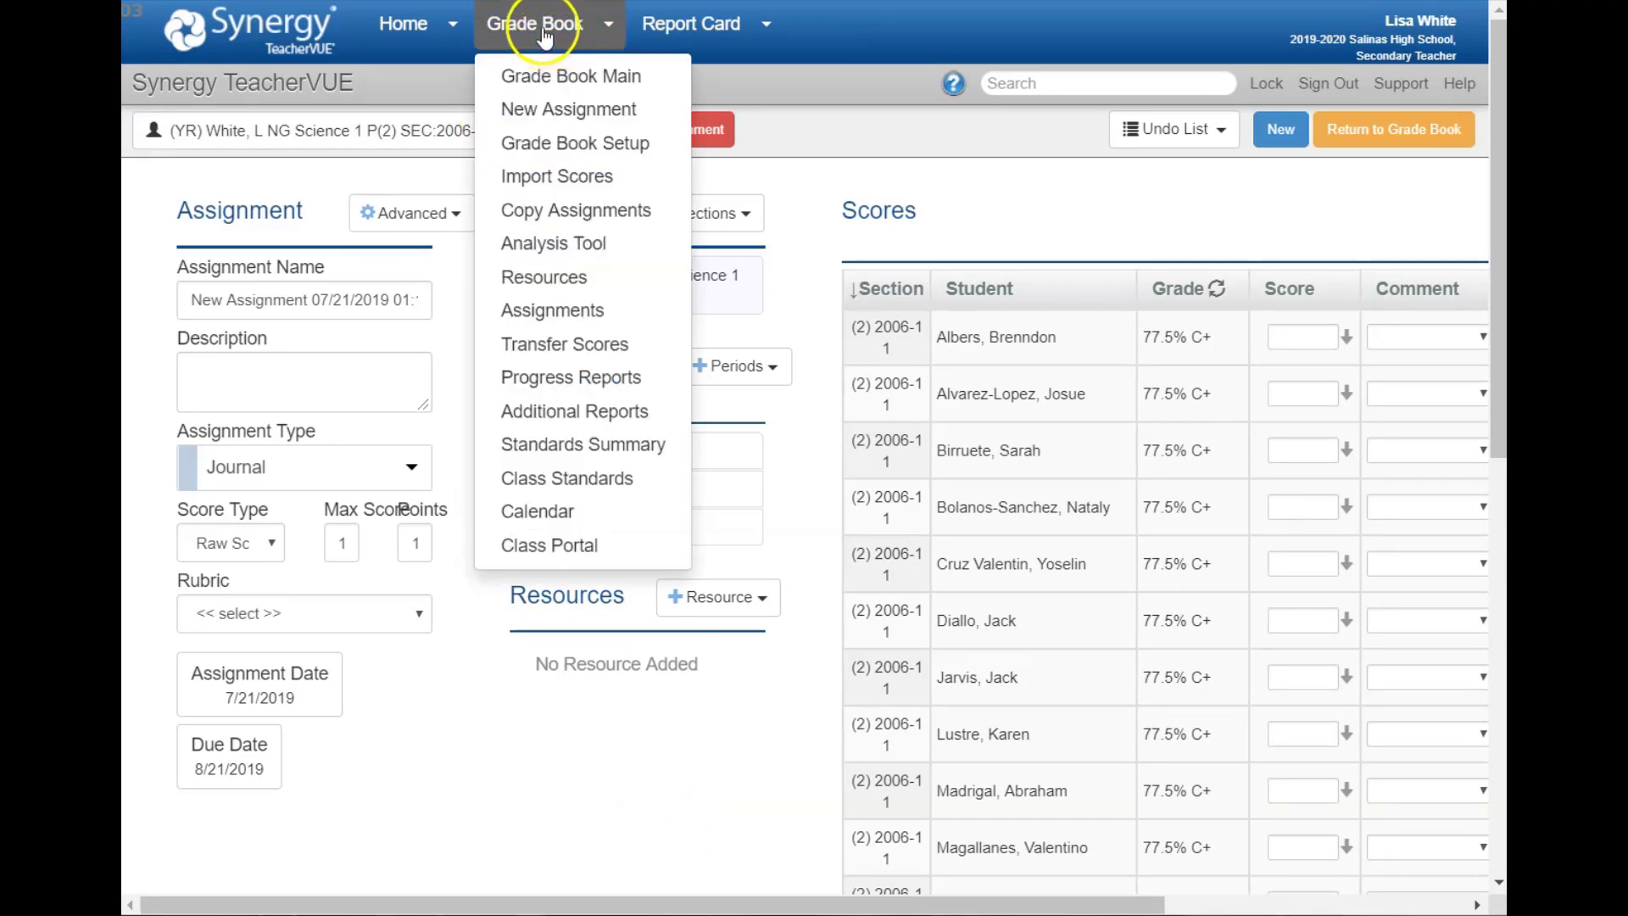
{"action": "left_click", "coordinate": [561, 313]}
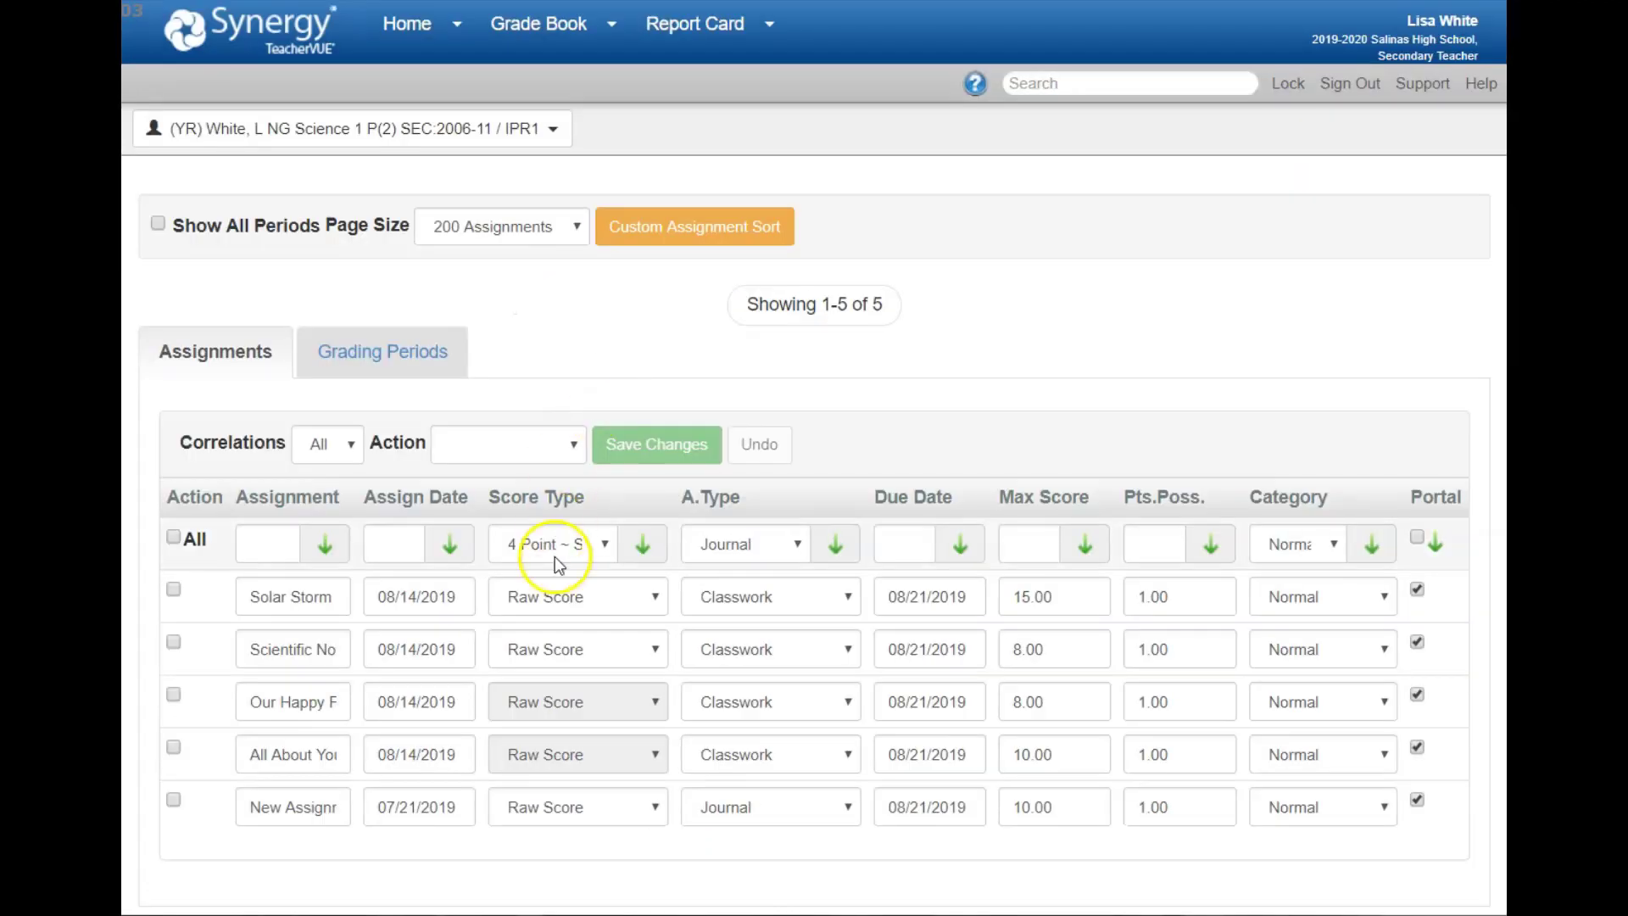
{"action": "left_click", "coordinate": [156, 224]}
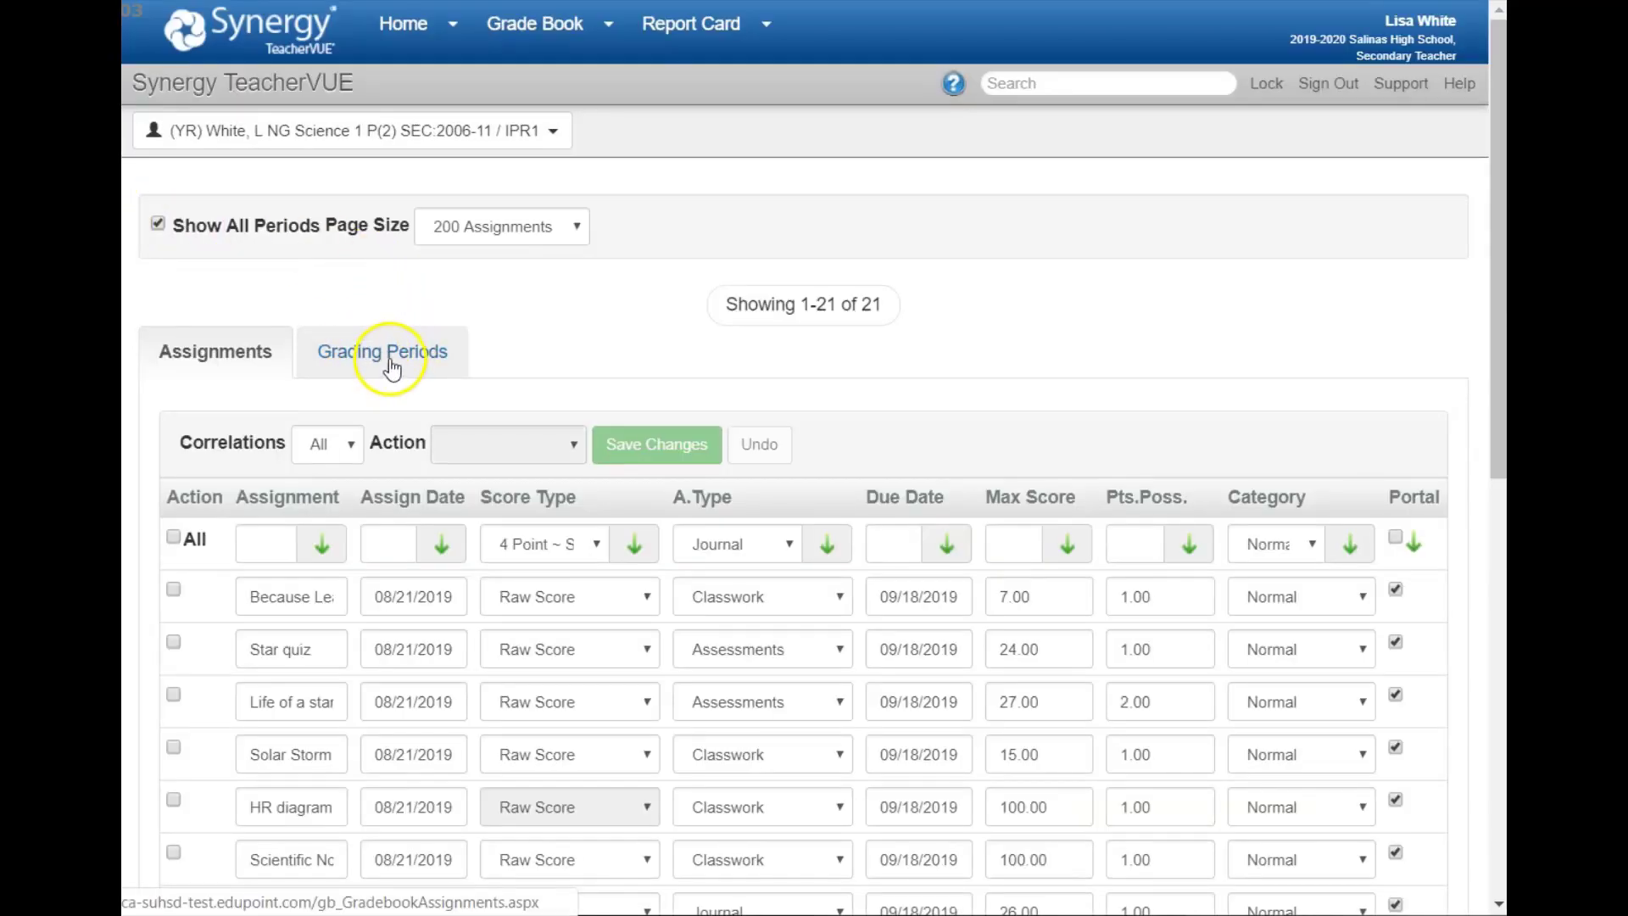
- Examine which grading periods each listed assignment is included in
{"action": "left_click", "coordinate": [391, 360]}
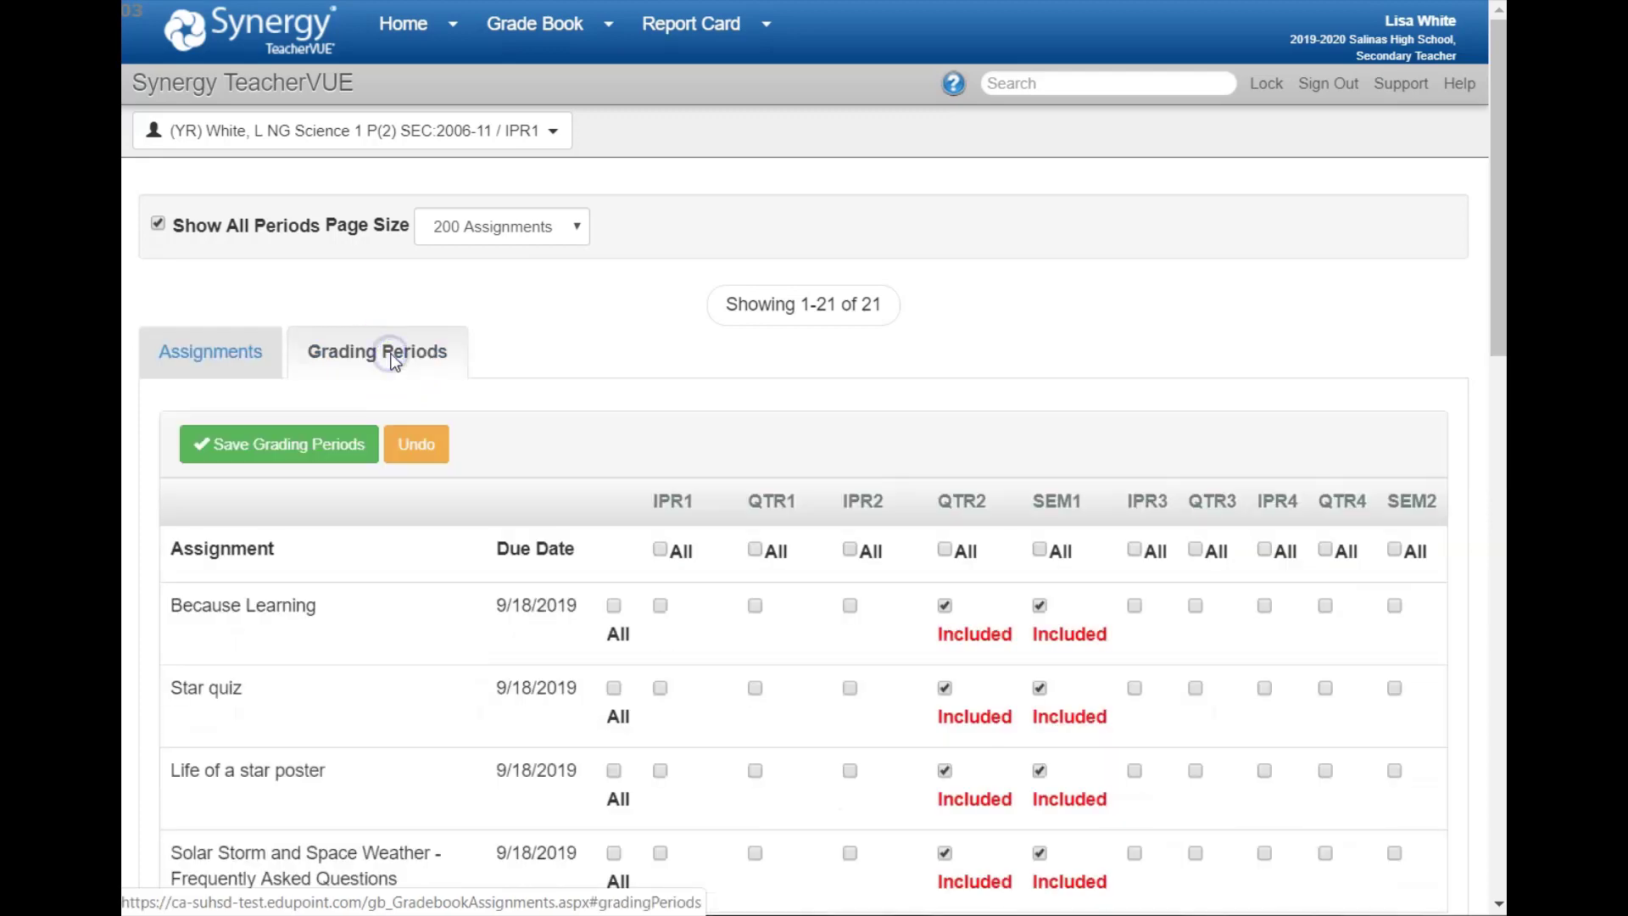
{"action": "scroll", "coordinate": [656, 370], "scroll_direction": "down", "scroll_amount": 5}
{"action": "scroll", "coordinate": [662, 386], "scroll_direction": "up", "scroll_amount": 2}
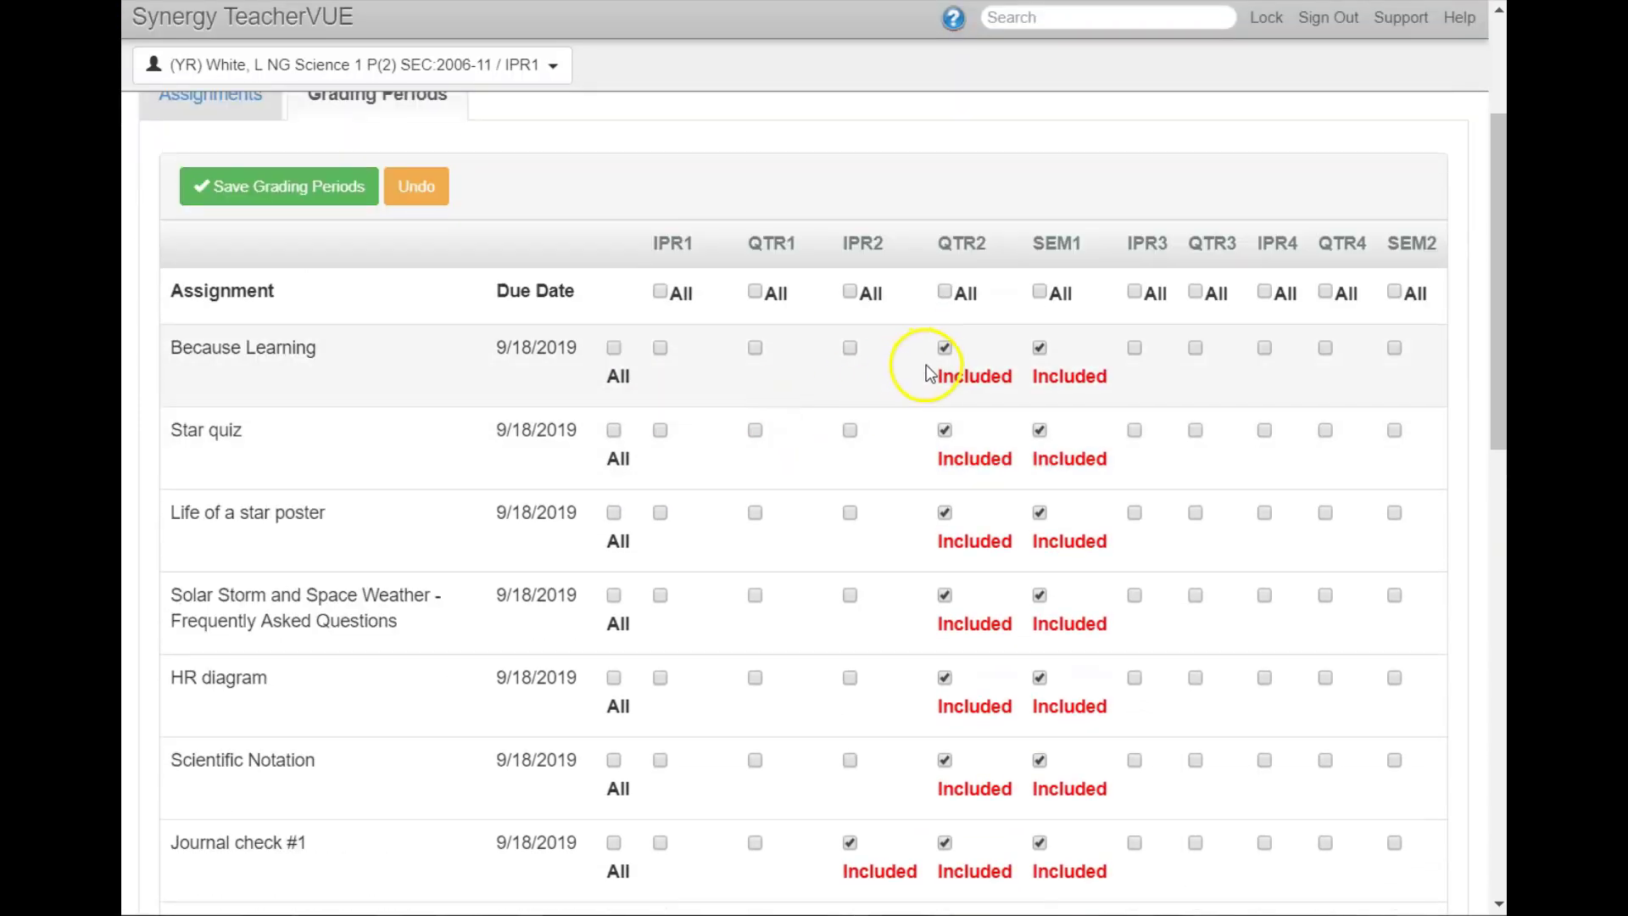
{"action": "scroll", "coordinate": [930, 363], "scroll_direction": "down", "scroll_amount": 2}
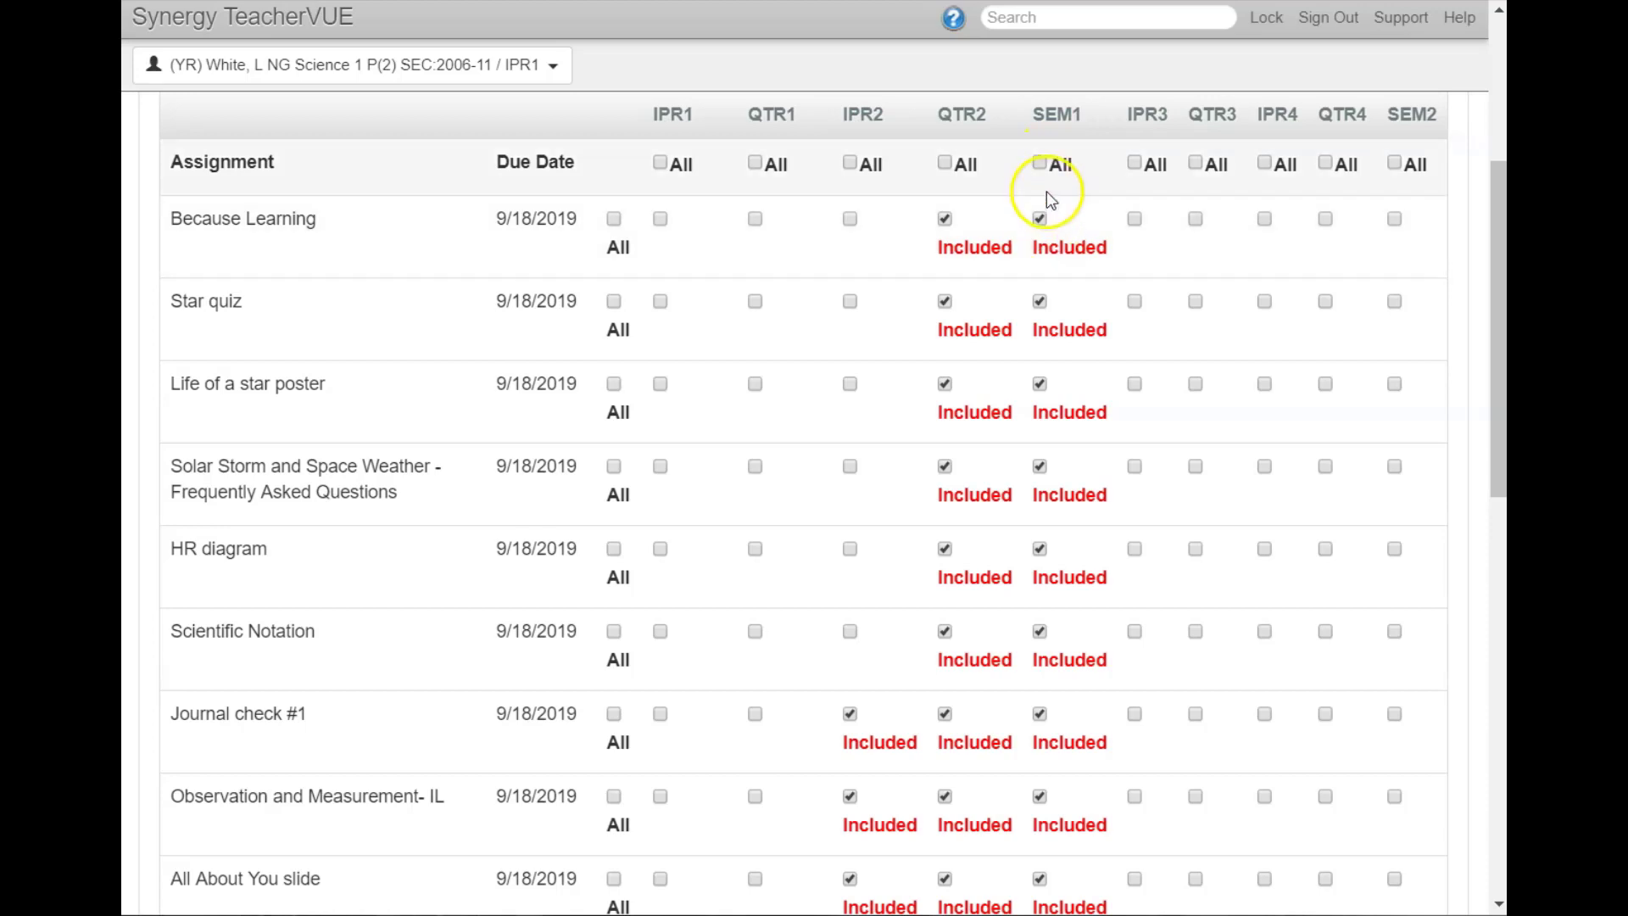
- Compare the due dates and included grading periods of the August, September and November assignments throughout the list
{"action": "scroll", "coordinate": [1060, 356], "scroll_direction": "down", "scroll_amount": 1}
{"action": "scroll", "coordinate": [1062, 363], "scroll_direction": "down", "scroll_amount": 10}
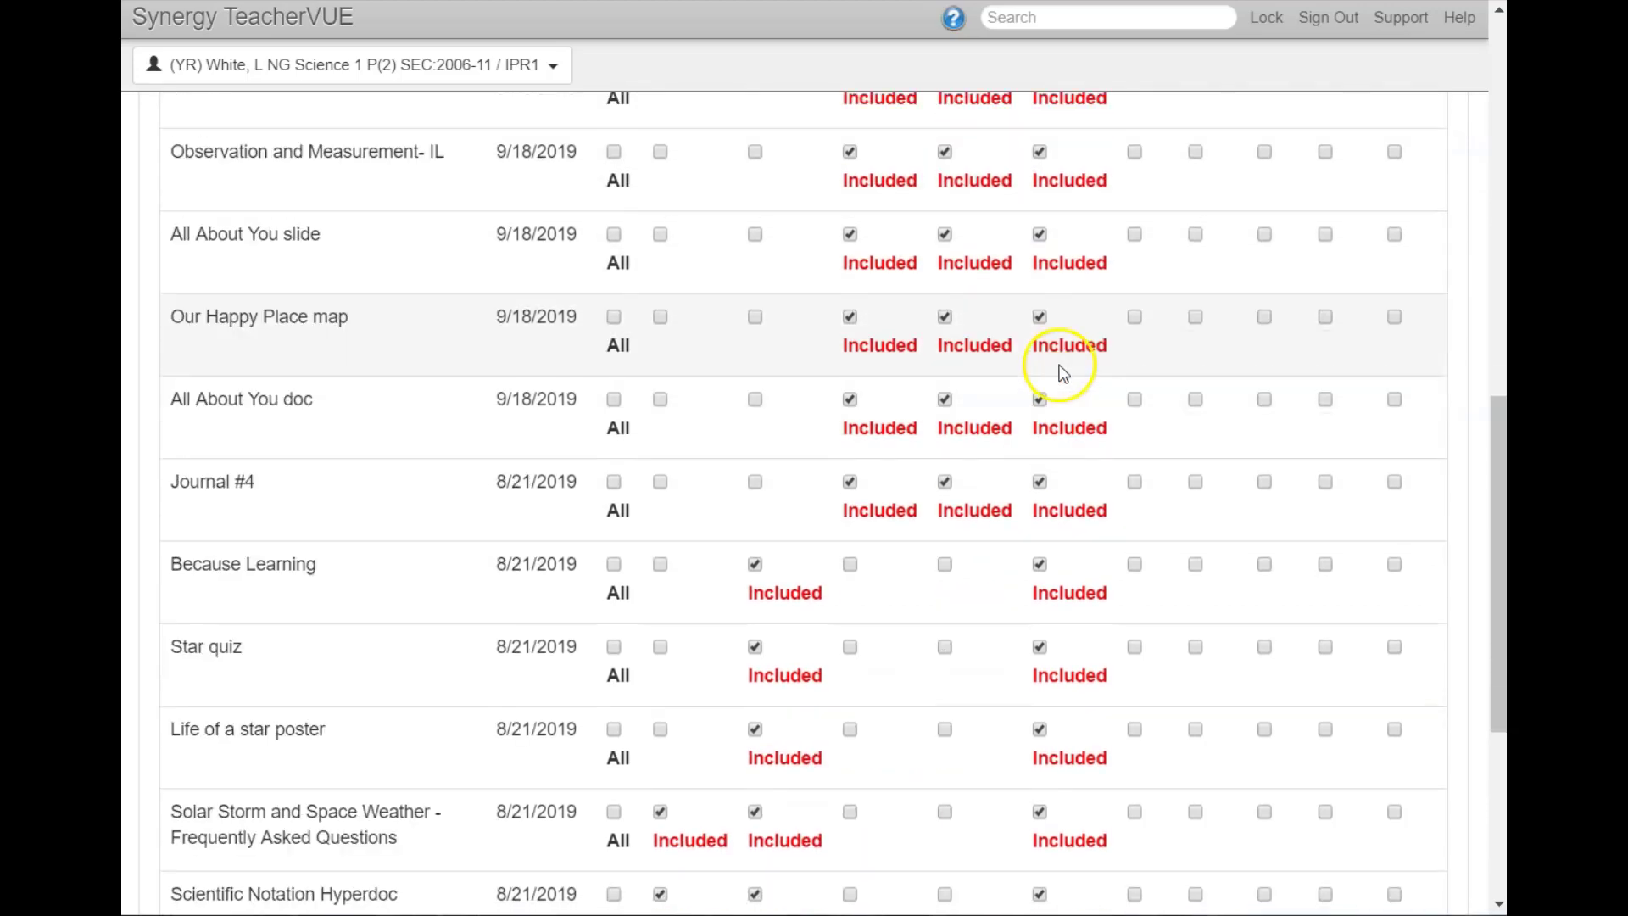
{"action": "scroll", "coordinate": [722, 646], "scroll_direction": "down", "scroll_amount": 2}
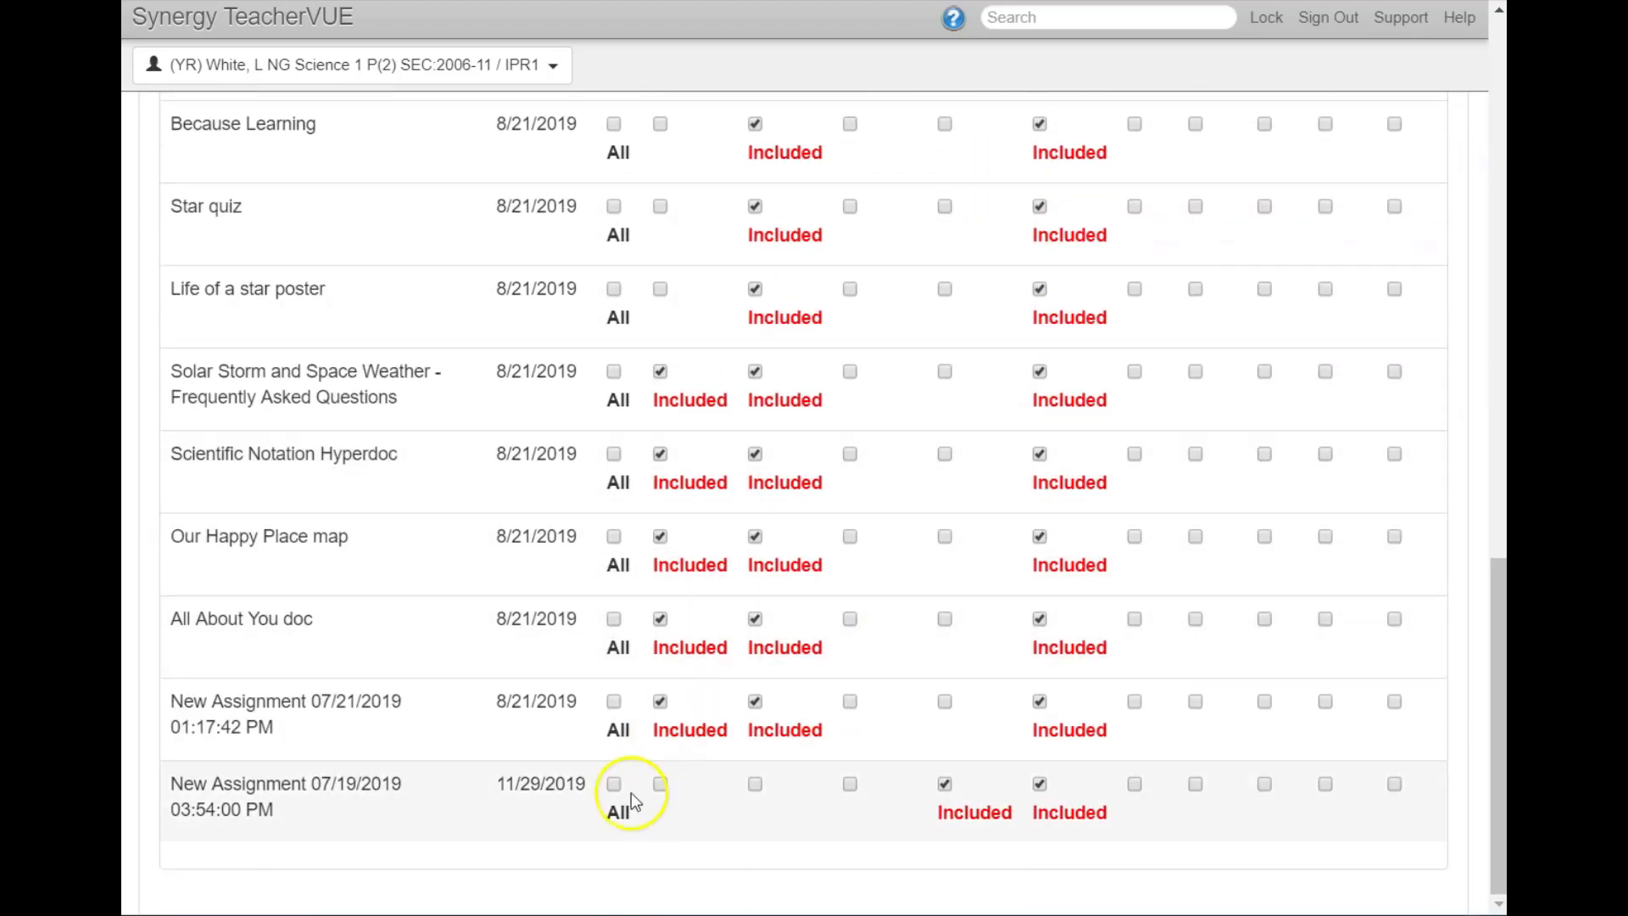
{"action": "scroll", "coordinate": [661, 712], "scroll_direction": "up", "scroll_amount": 3}
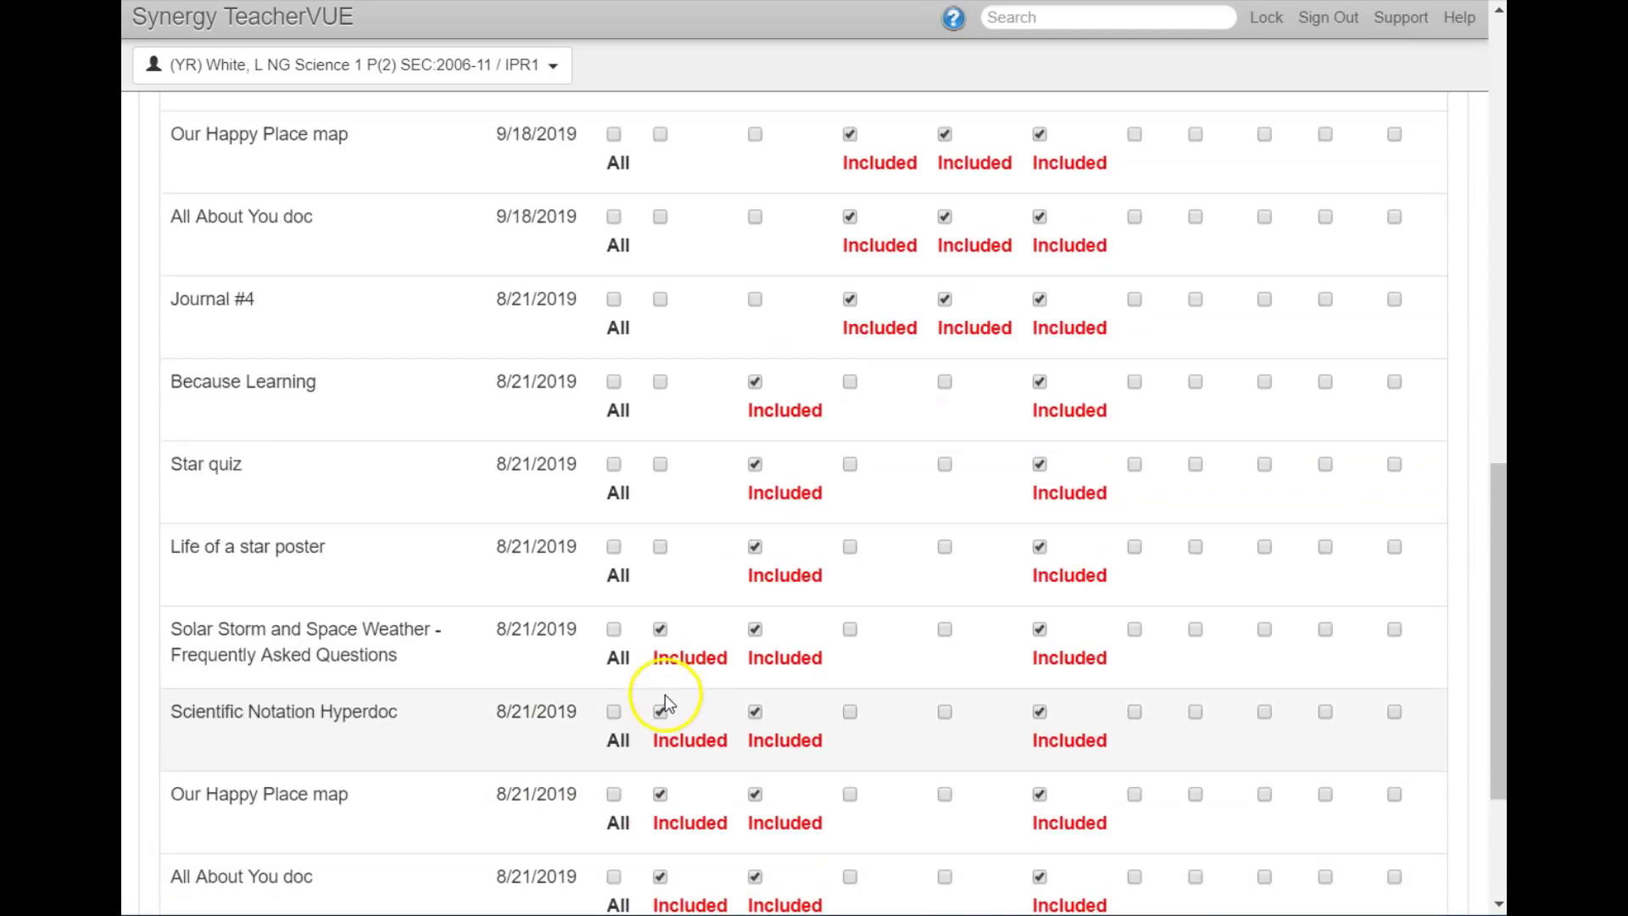
{"action": "scroll", "coordinate": [699, 778], "scroll_direction": "up", "scroll_amount": 6}
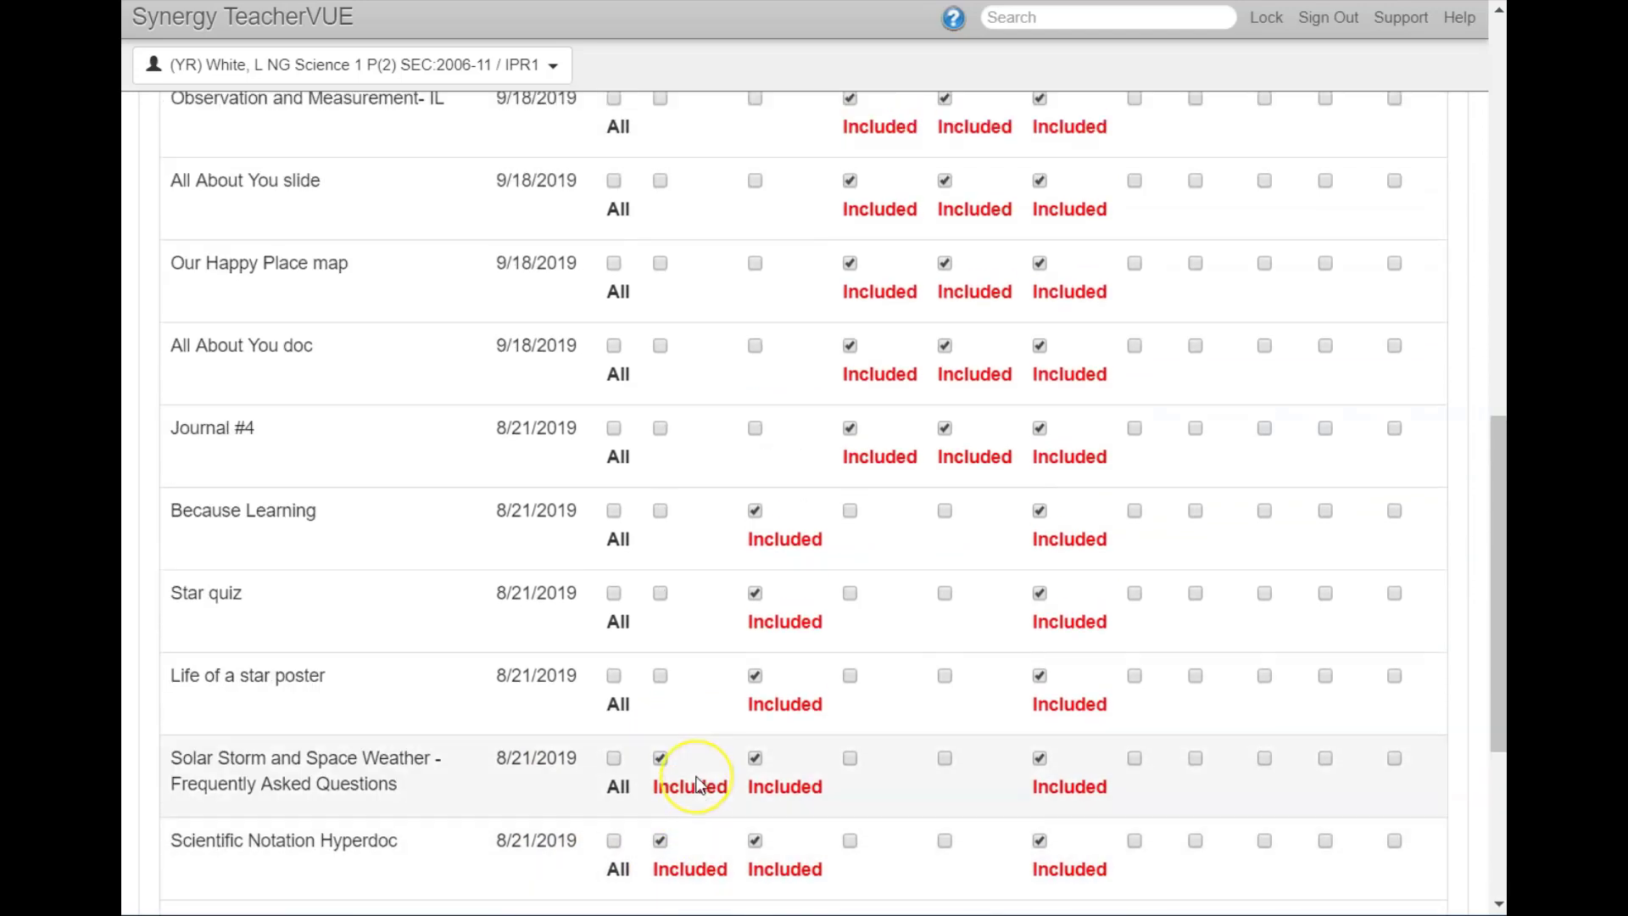
{"action": "scroll", "coordinate": [698, 780], "scroll_direction": "up", "scroll_amount": 2}
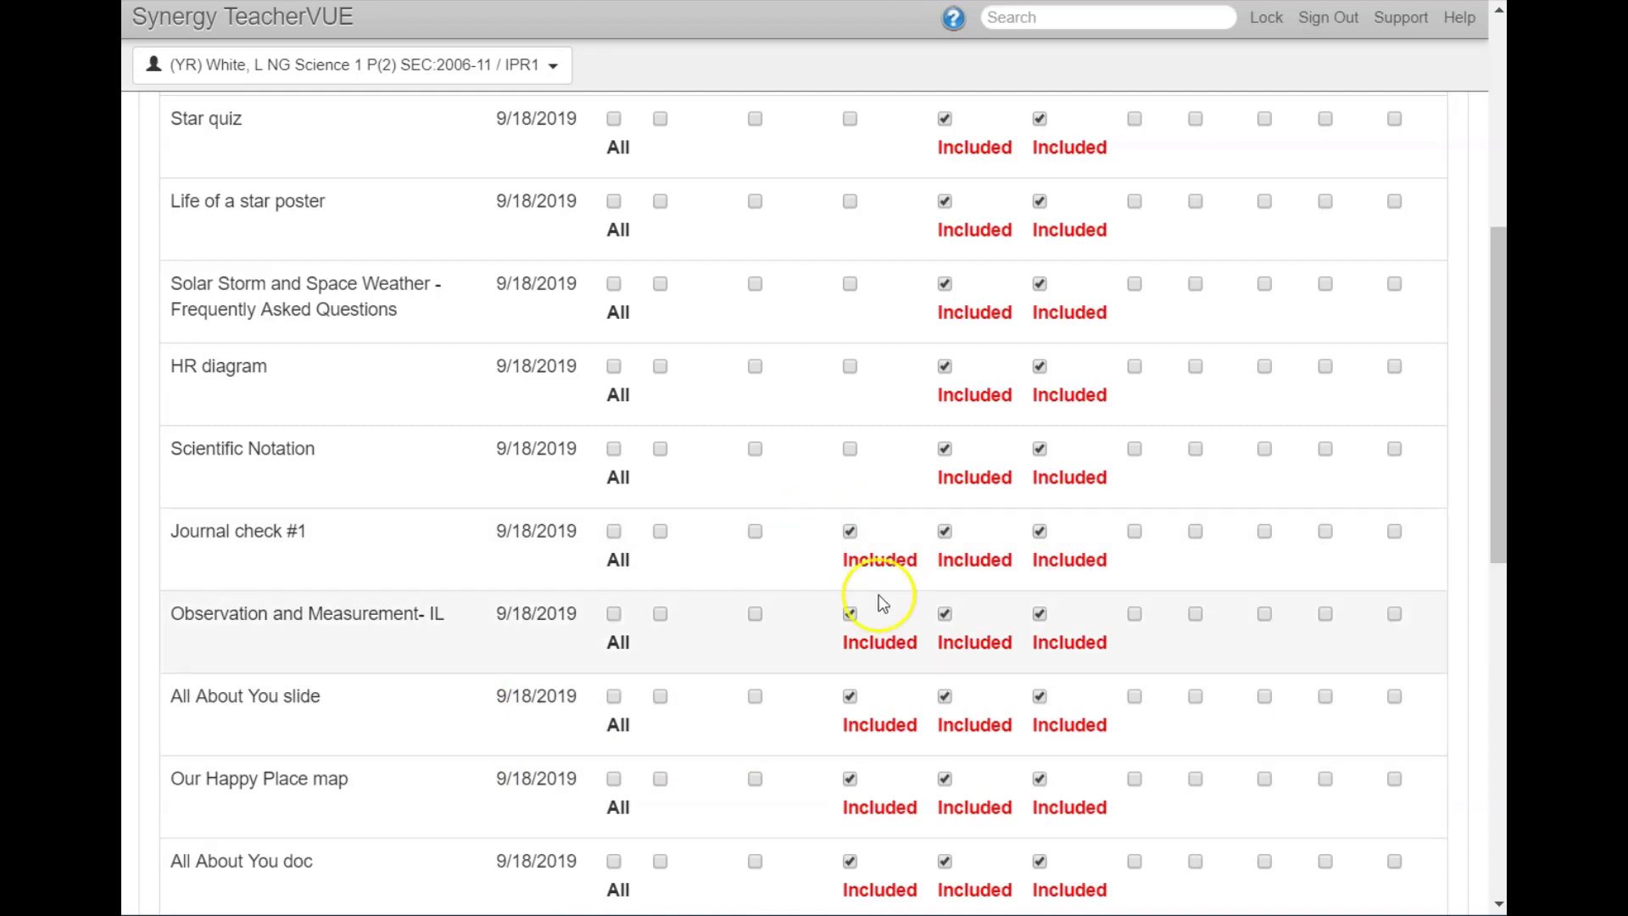
{"action": "scroll", "coordinate": [891, 591], "scroll_direction": "up", "scroll_amount": 2}
{"action": "scroll", "coordinate": [894, 582], "scroll_direction": "up", "scroll_amount": 1}
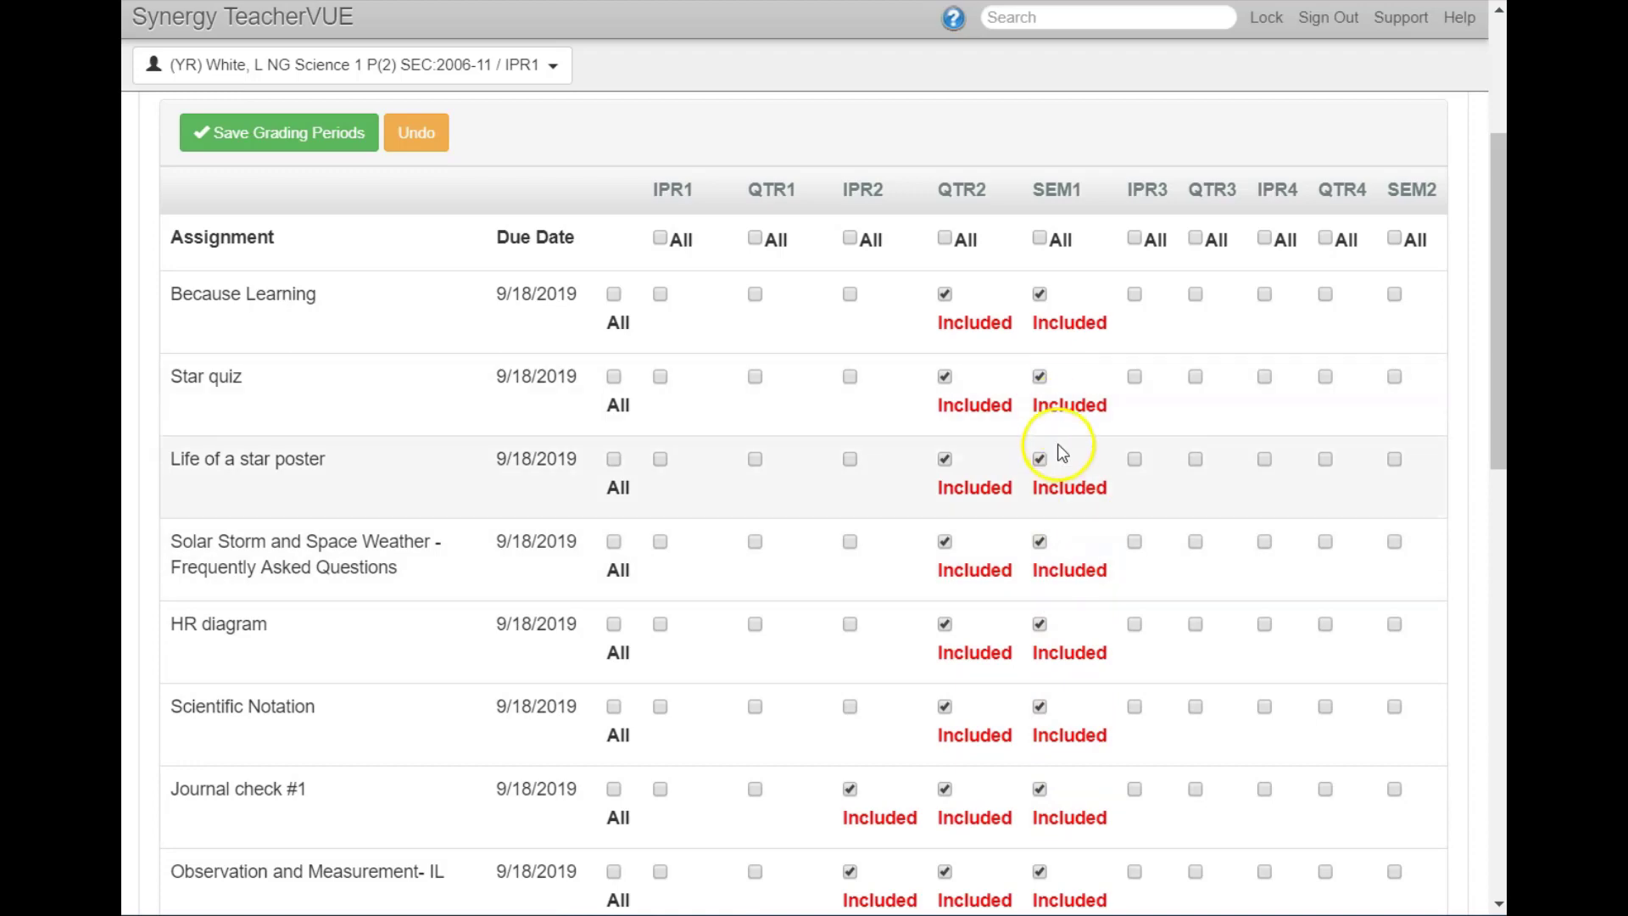
{"action": "scroll", "coordinate": [1056, 450], "scroll_direction": "down", "scroll_amount": 7}
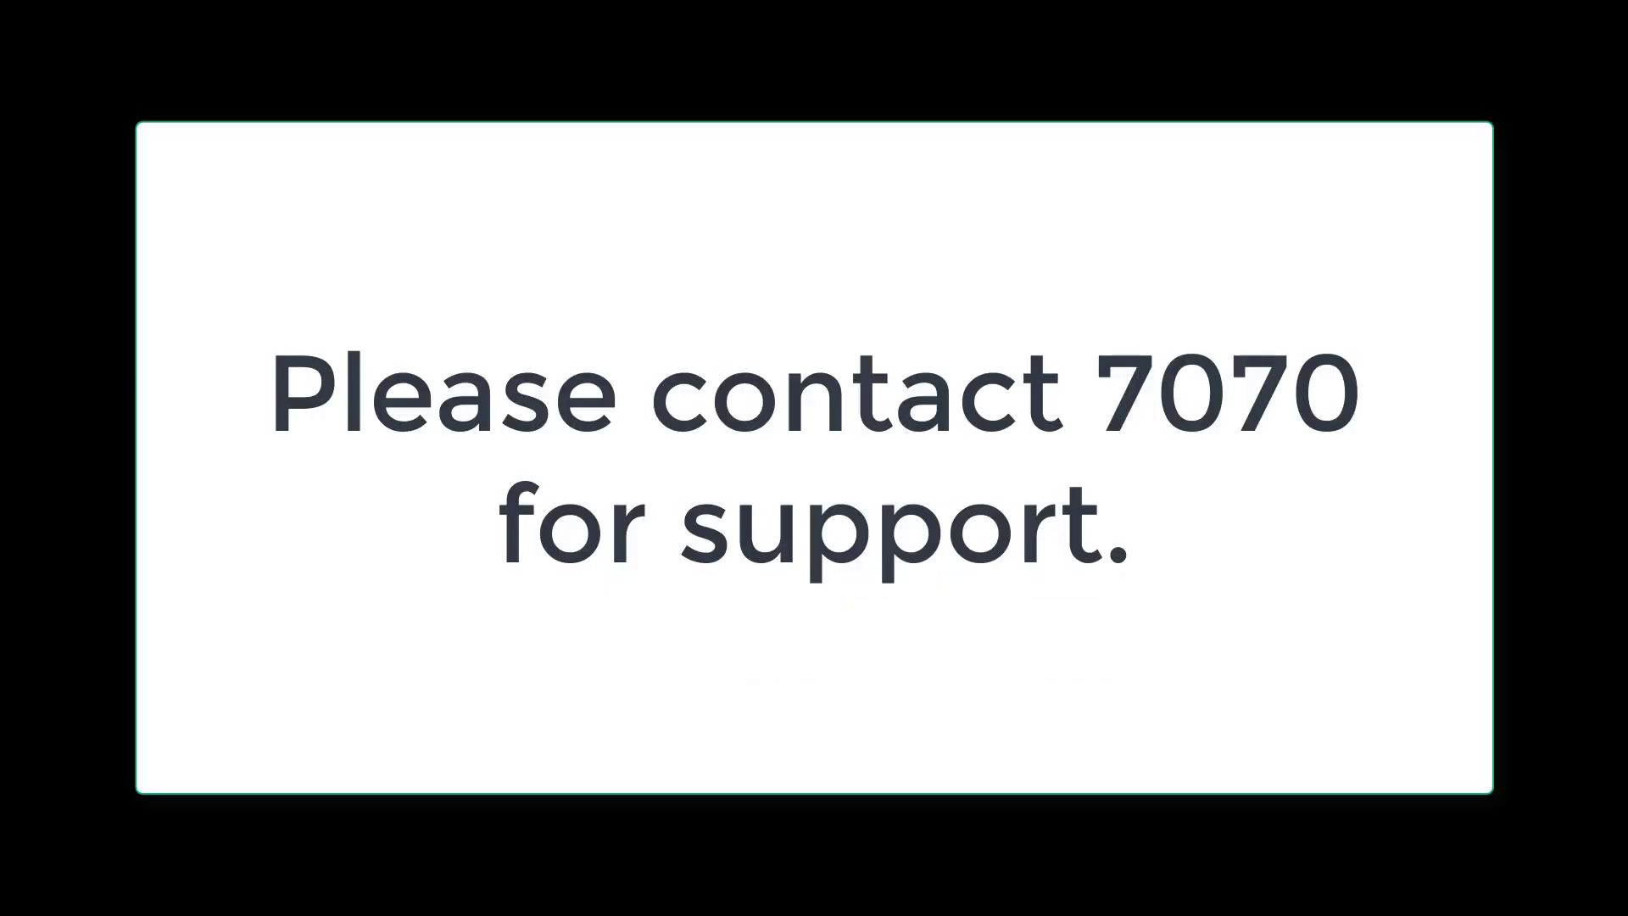
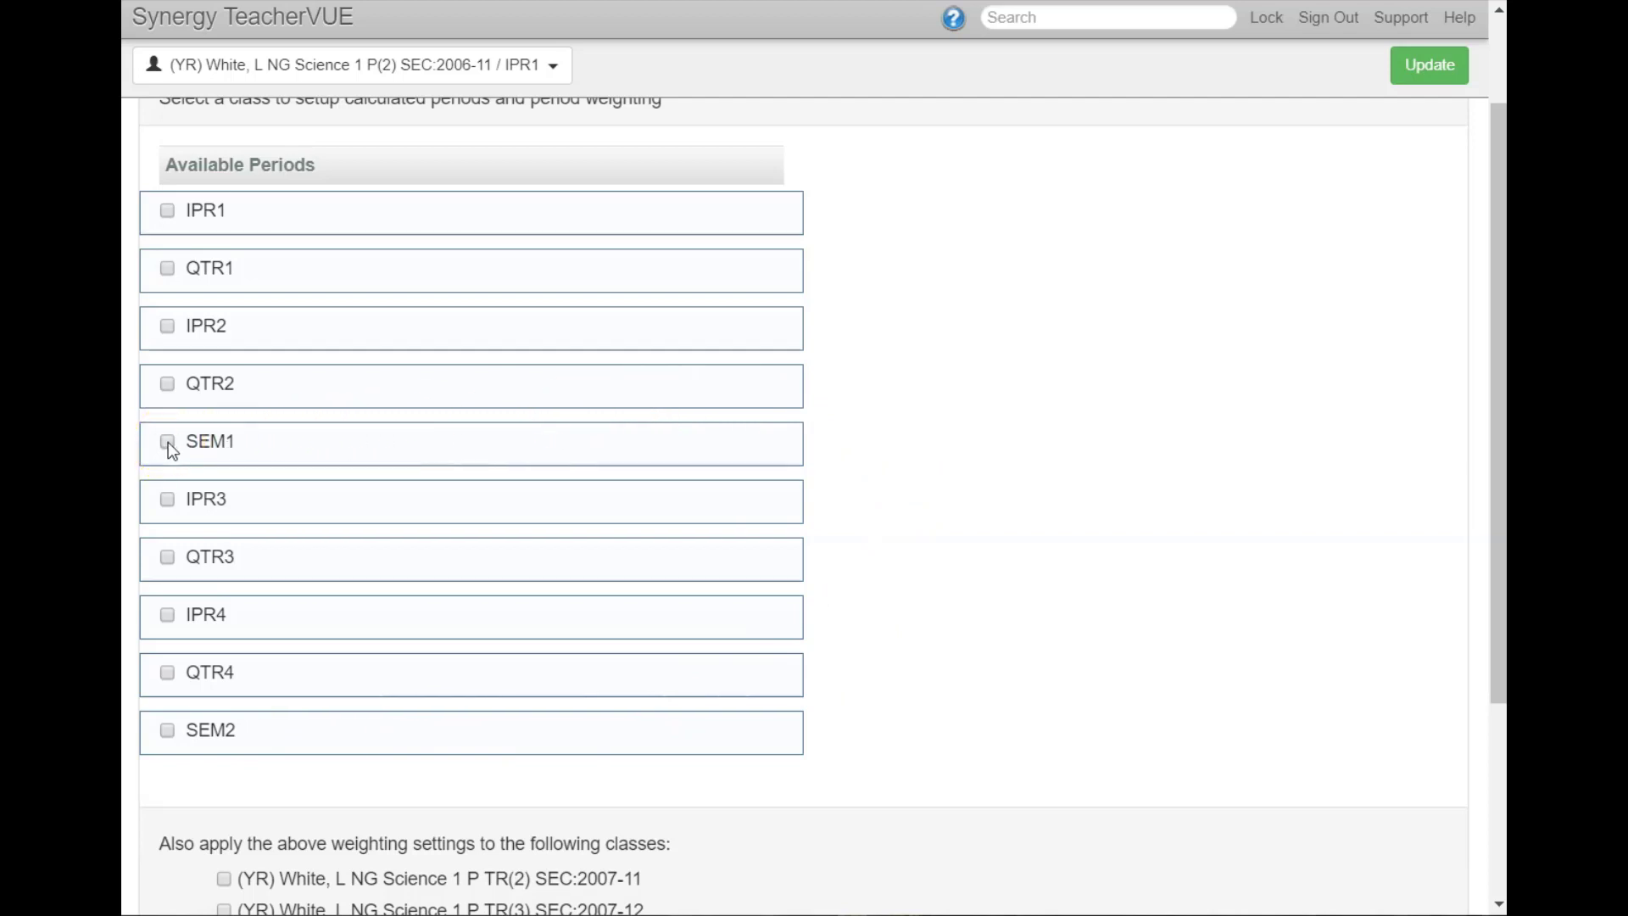
- Make SEM1 a calculated period from QTR1 weighted at 40% and QTR2 weighted at 60%
{"action": "left_click", "coordinate": [206, 324]}
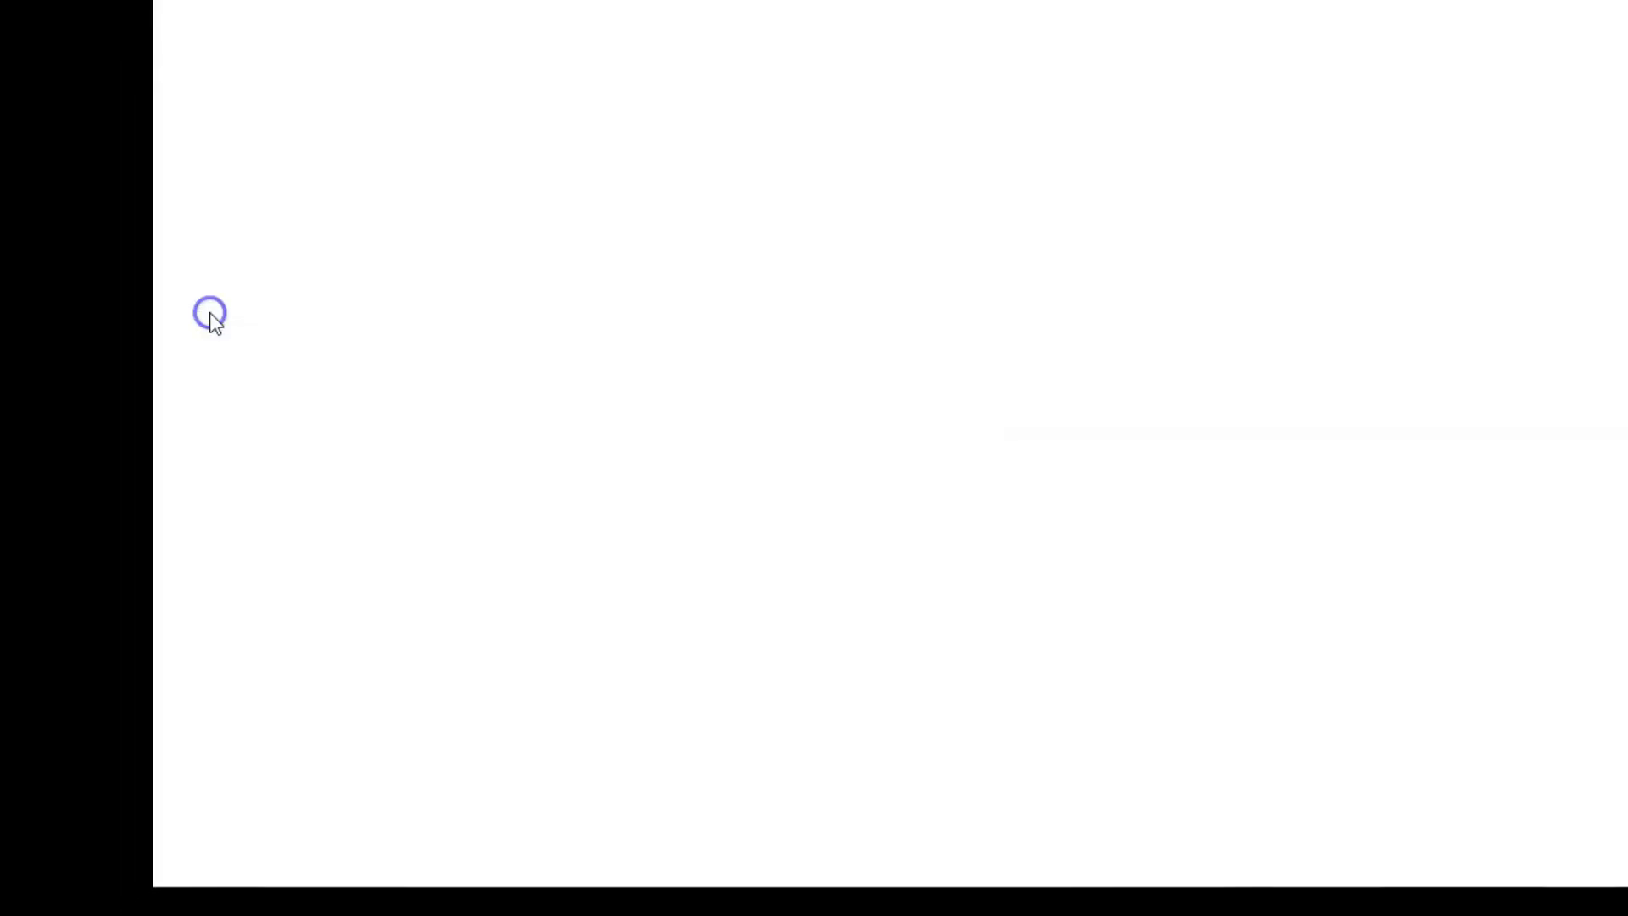
{"action": "scroll", "coordinate": [1356, 388], "scroll_direction": "down", "scroll_amount": 4}
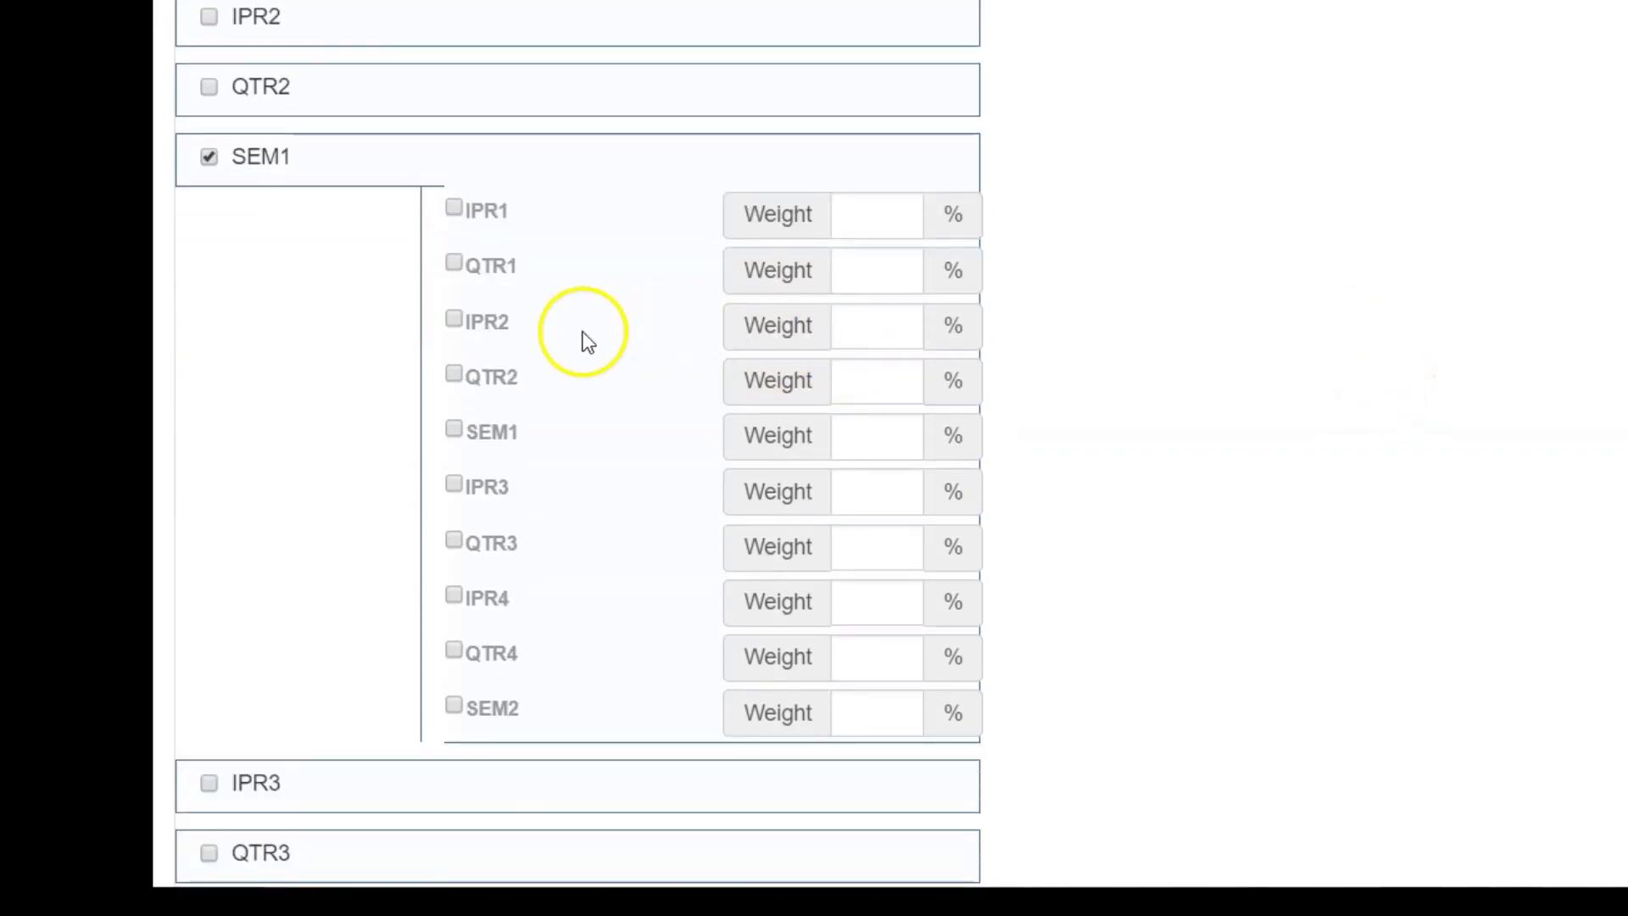
{"action": "left_click", "coordinate": [453, 263]}
{"action": "left_click", "coordinate": [454, 375]}
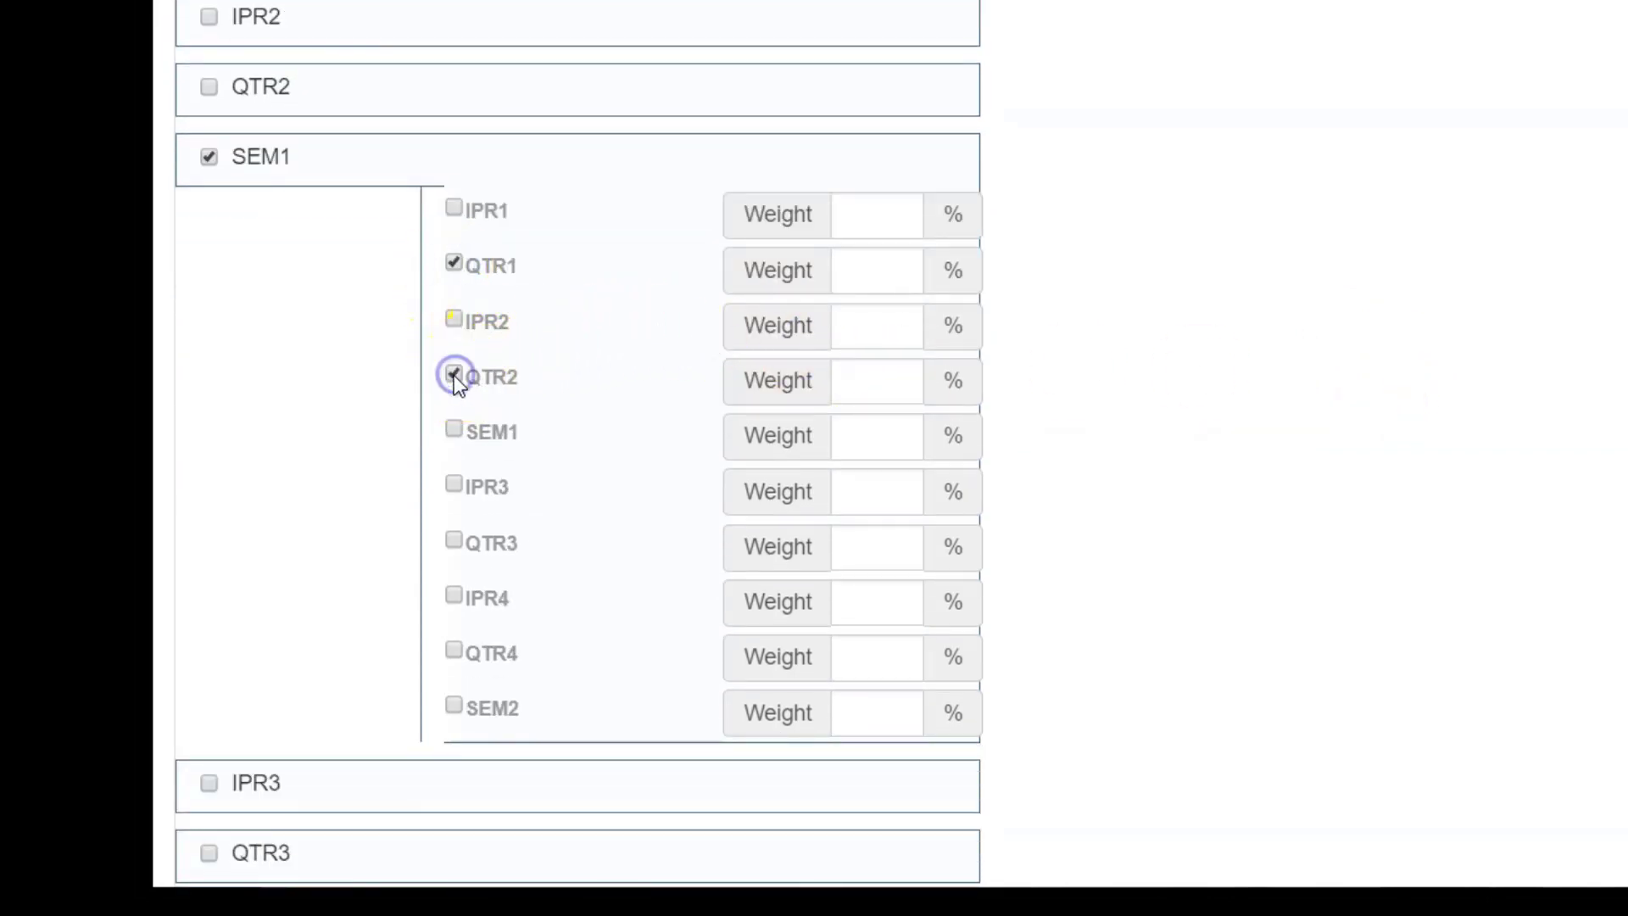
{"action": "left_click", "coordinate": [868, 273]}
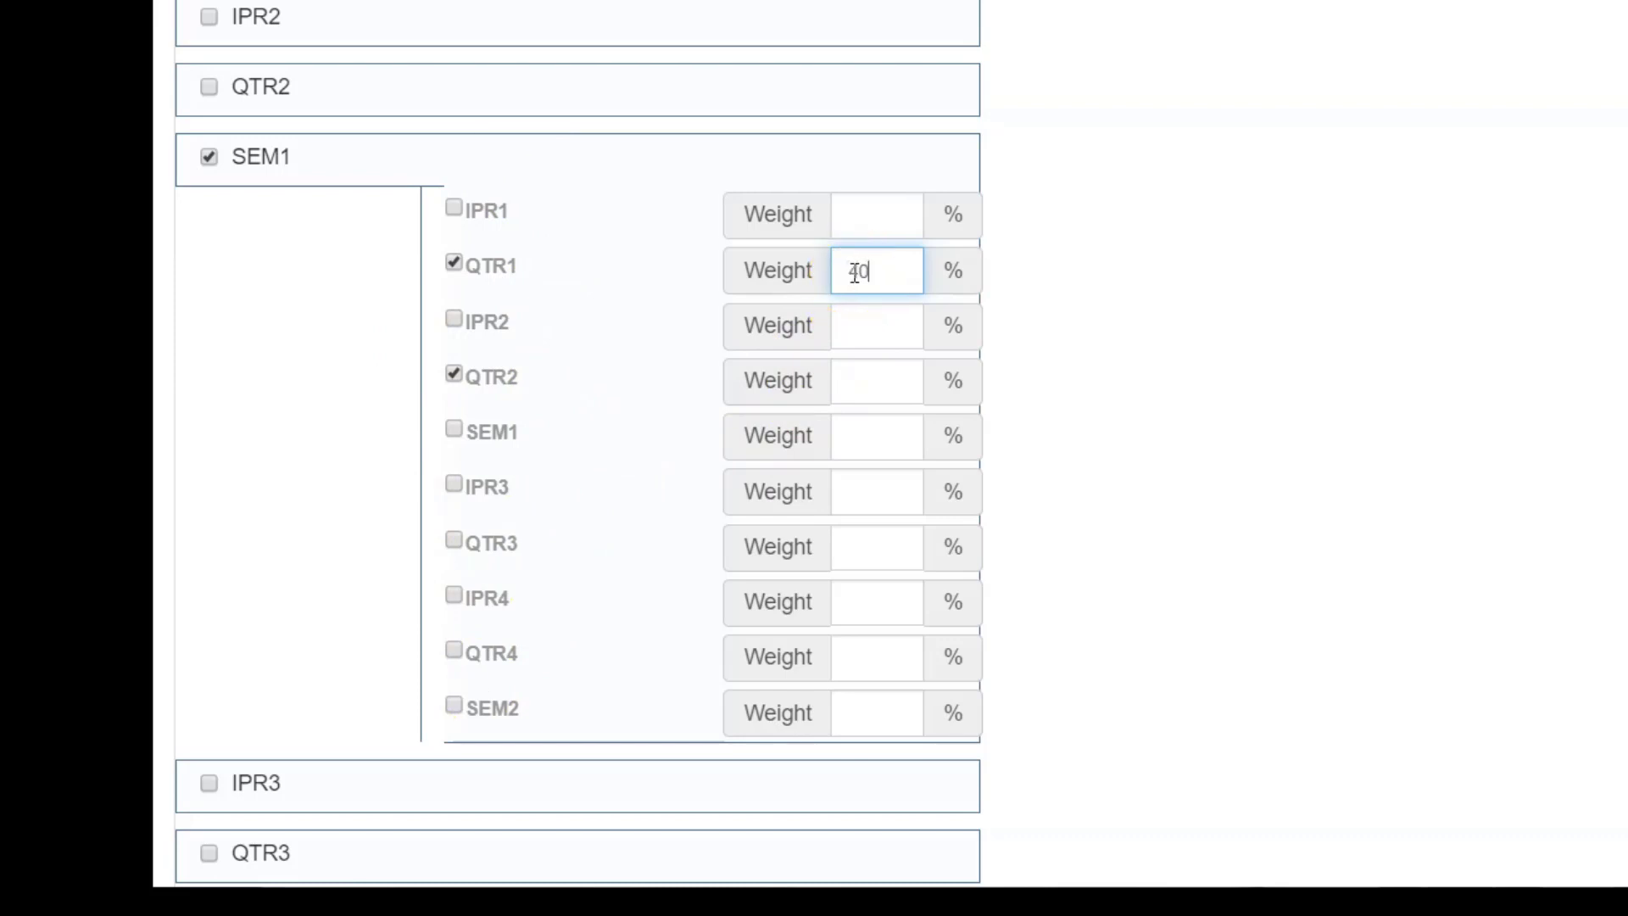
{"action": "left_click", "coordinate": [882, 380]}
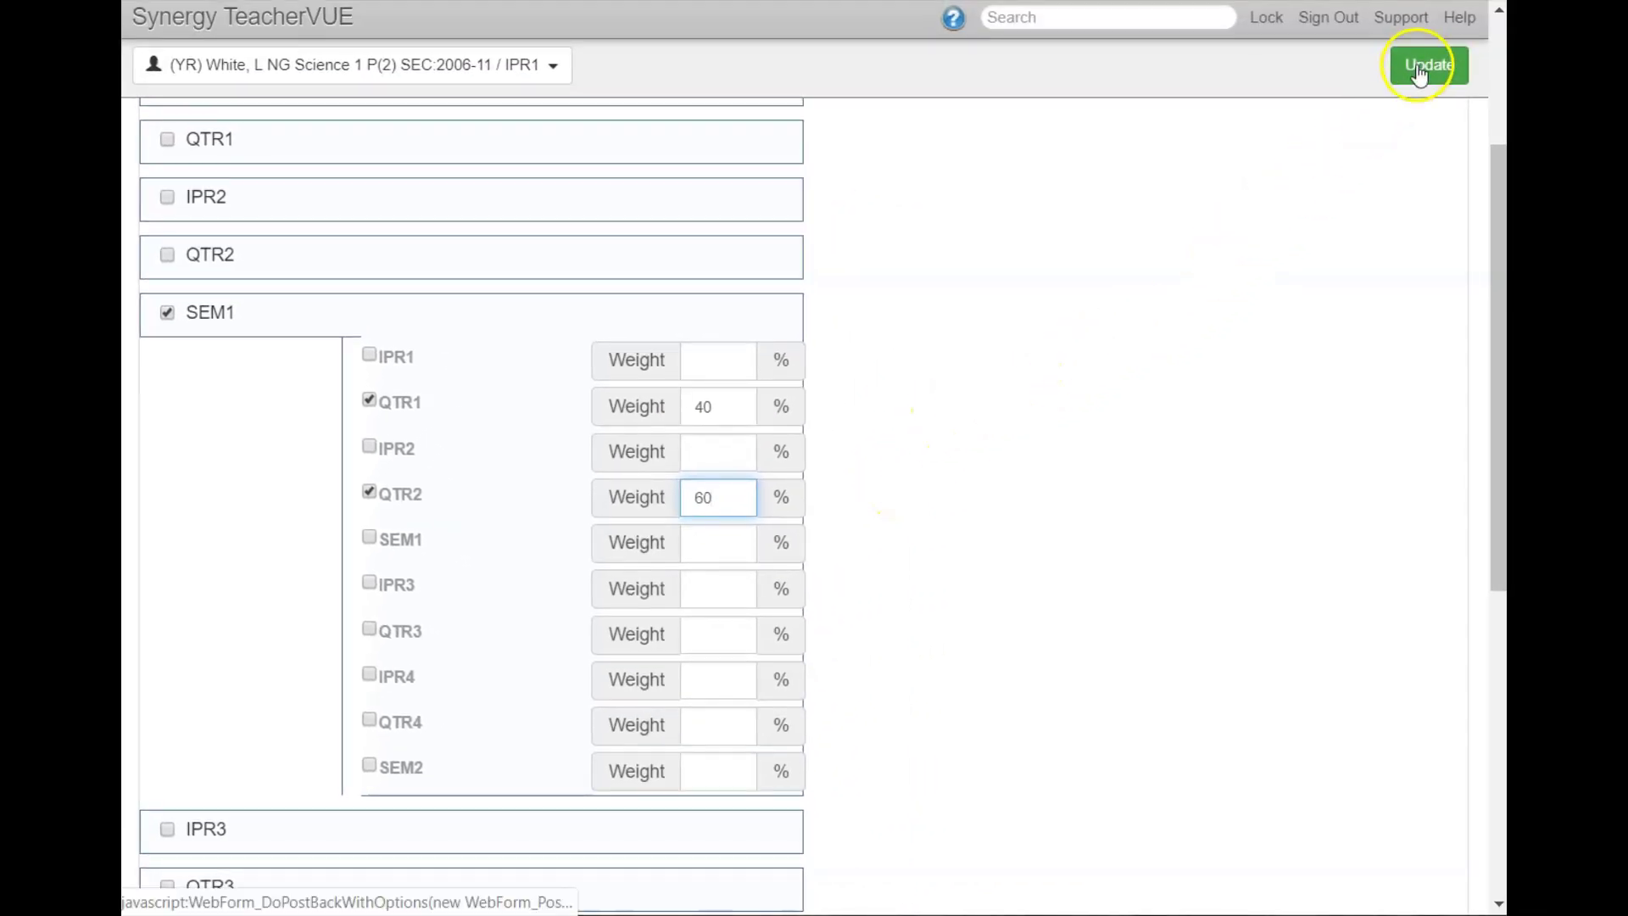
- Save the SEM1 weighting for the current class and check it among the current calculated periods
{"action": "scroll", "coordinate": [1238, 287], "scroll_direction": "down", "scroll_amount": 7}
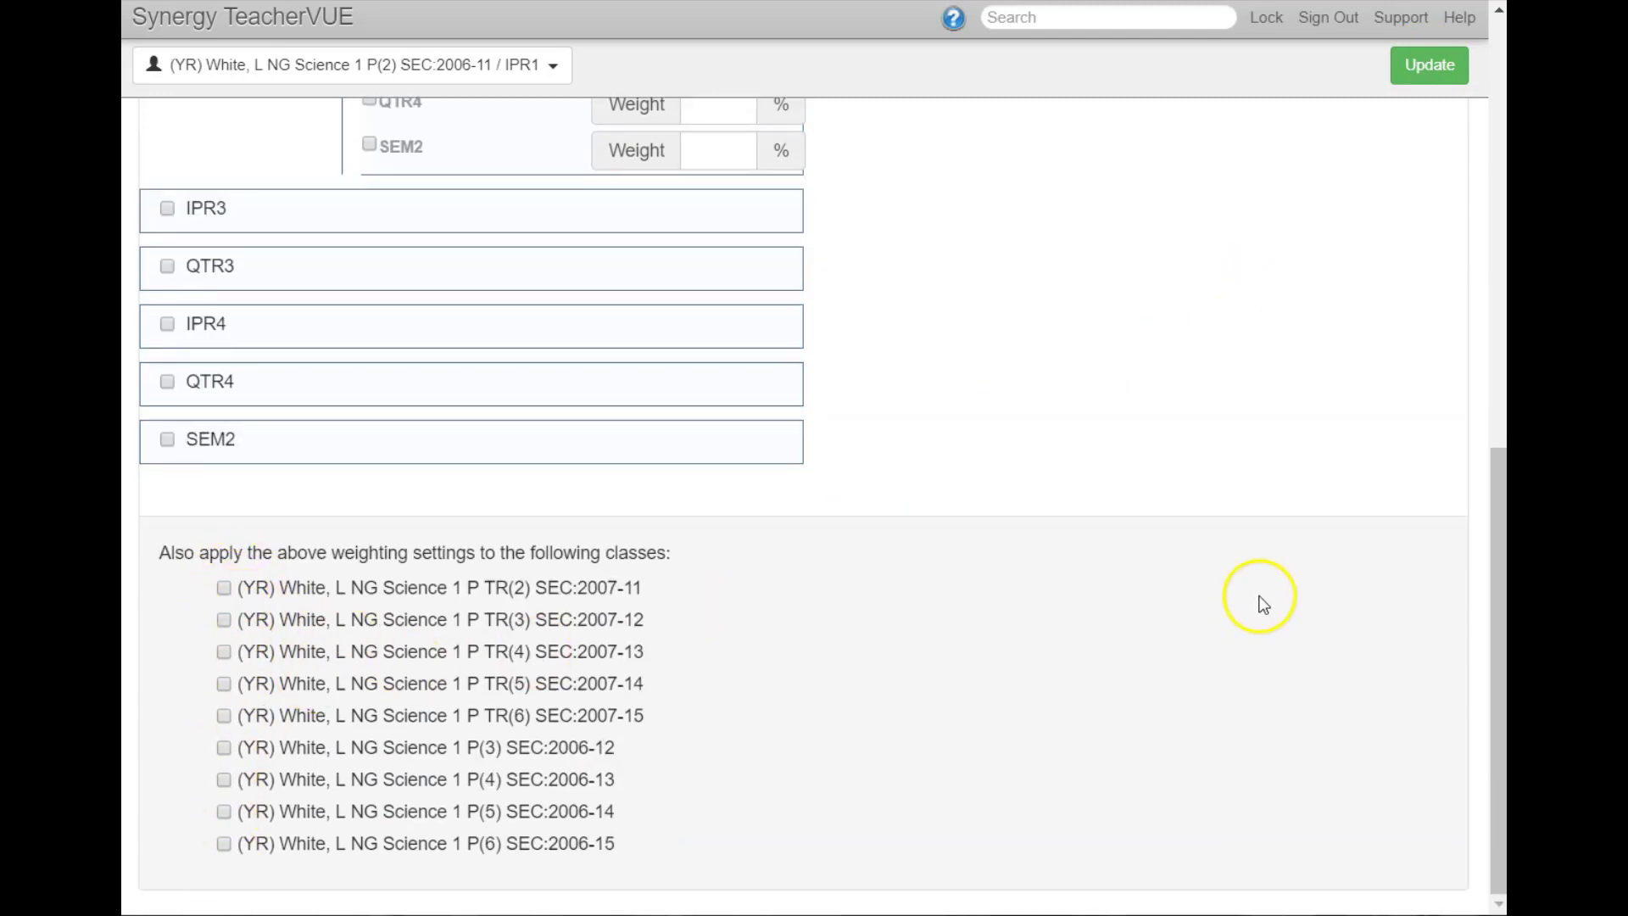
{"action": "scroll", "coordinate": [1094, 424], "scroll_direction": "up", "scroll_amount": 7}
{"action": "left_click", "coordinate": [1418, 82]}
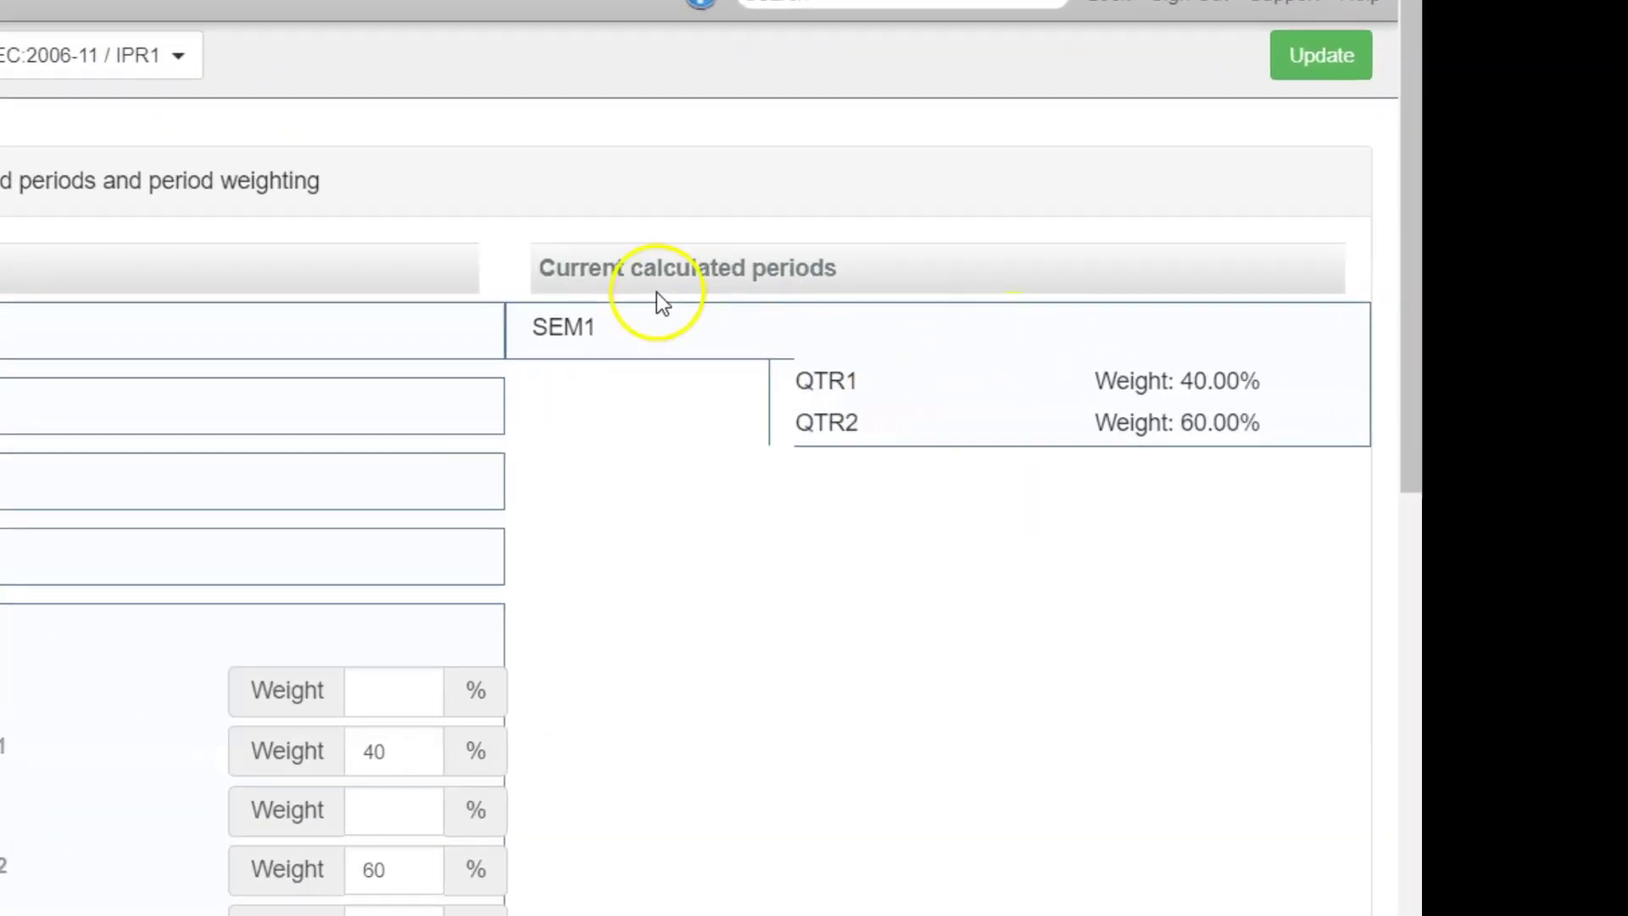
{"action": "left_click", "coordinate": [483, 283]}
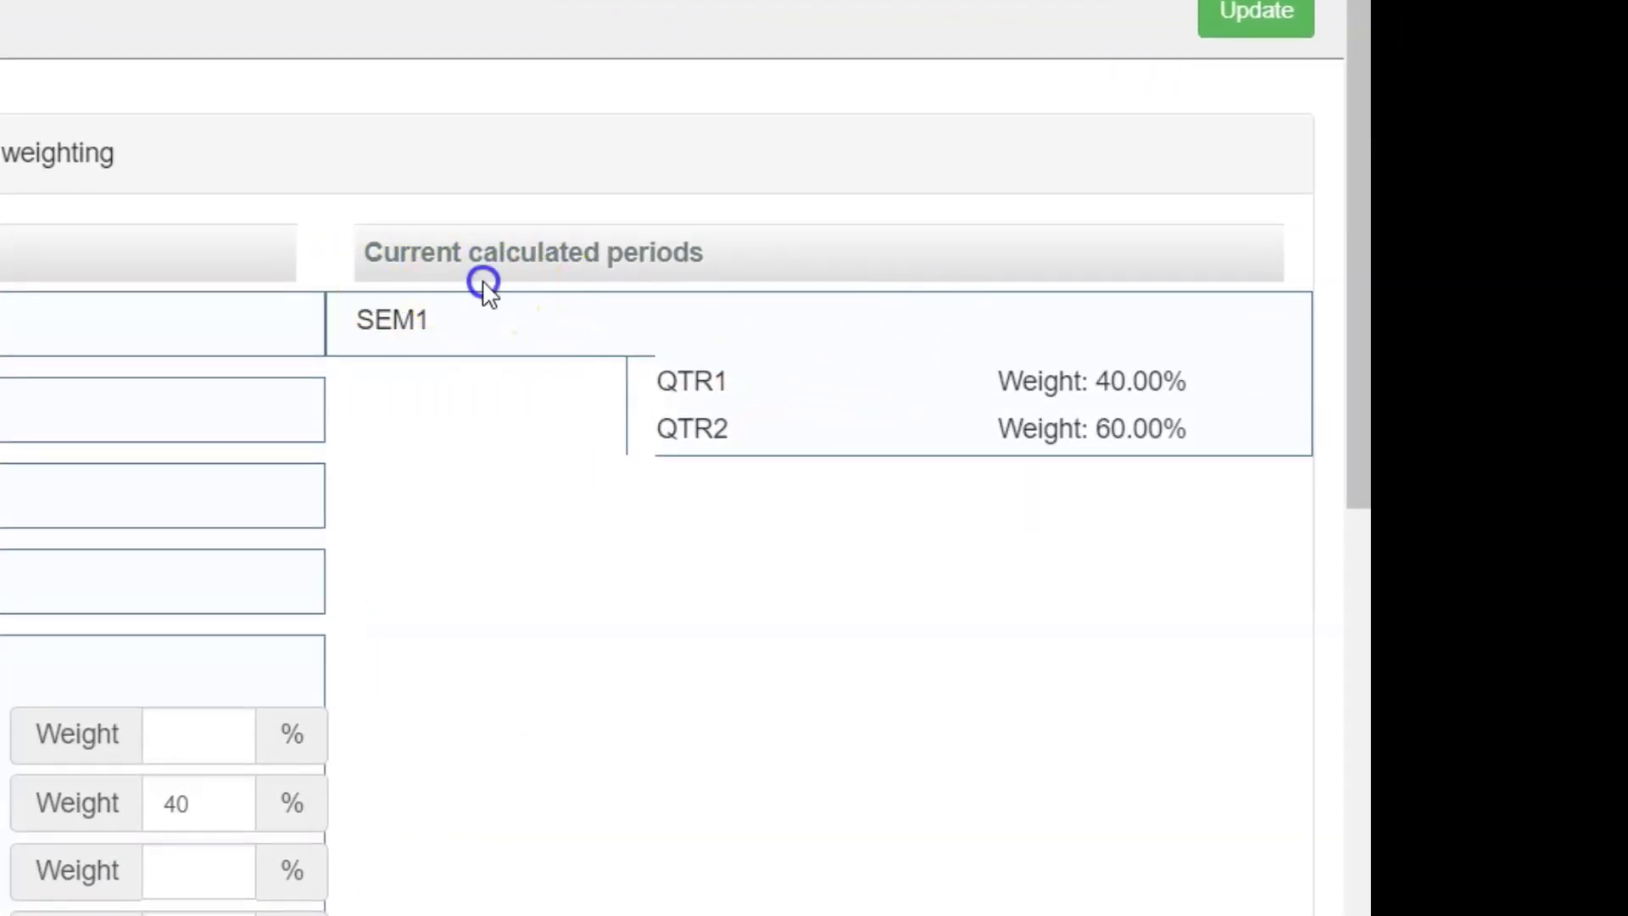
{"action": "left_click_drag", "start_coordinate": [483, 283], "coordinate": [363, 283]}
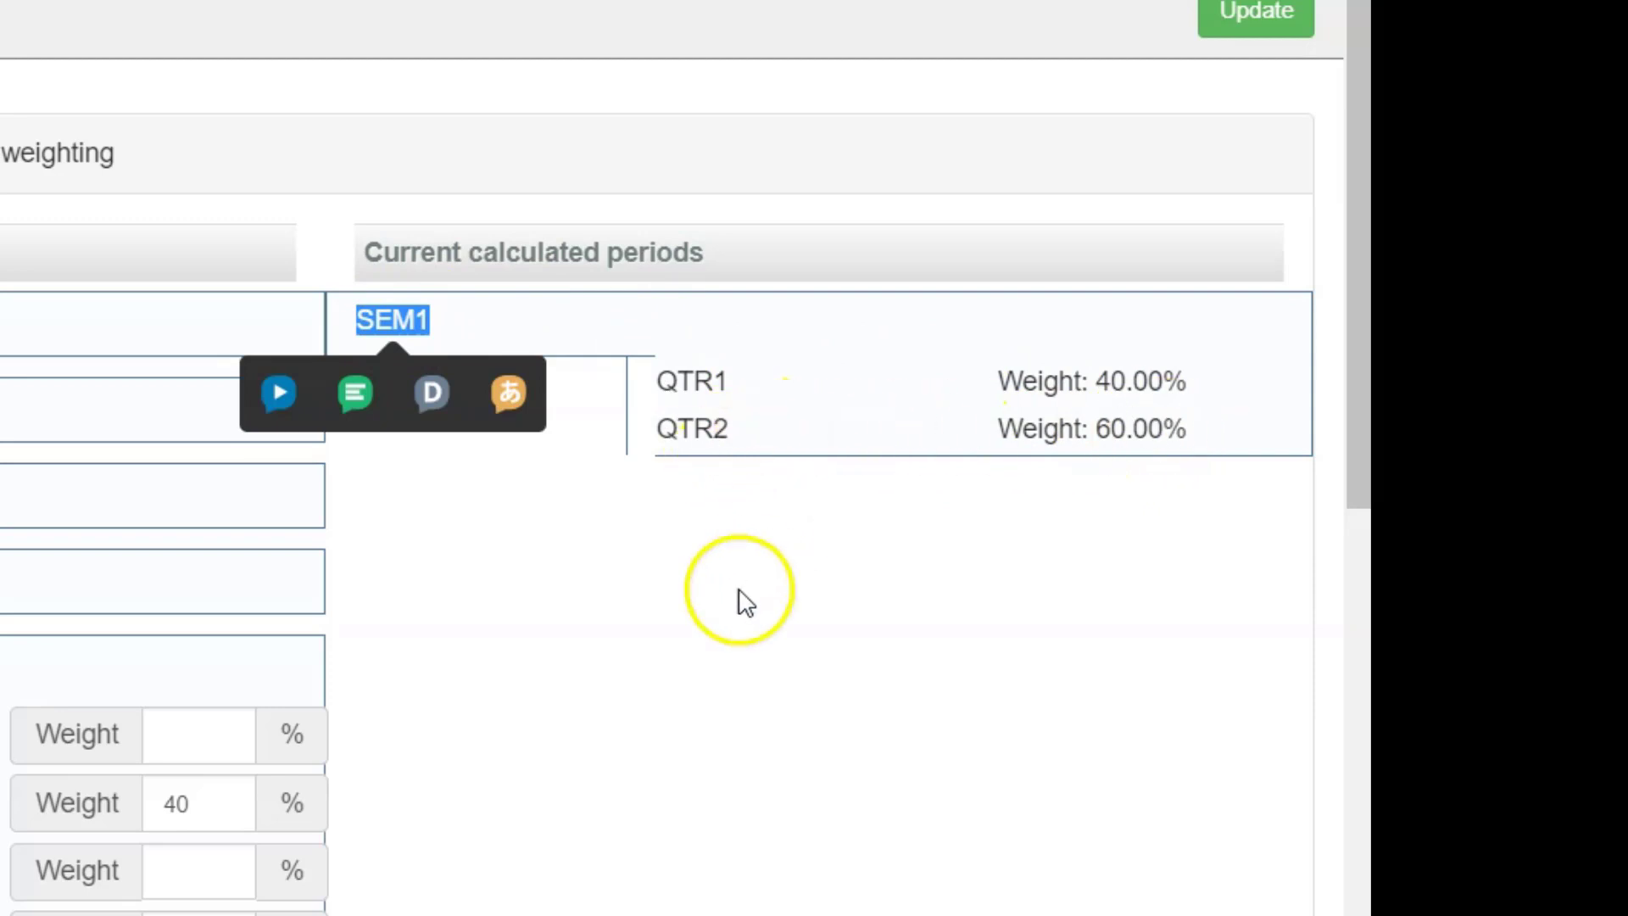
{"action": "left_click", "coordinate": [715, 607]}
- Make SEM2 a calculated period and include QTR3 and QTR4 in it
{"action": "scroll", "coordinate": [715, 607], "scroll_direction": "down", "scroll_amount": 5}
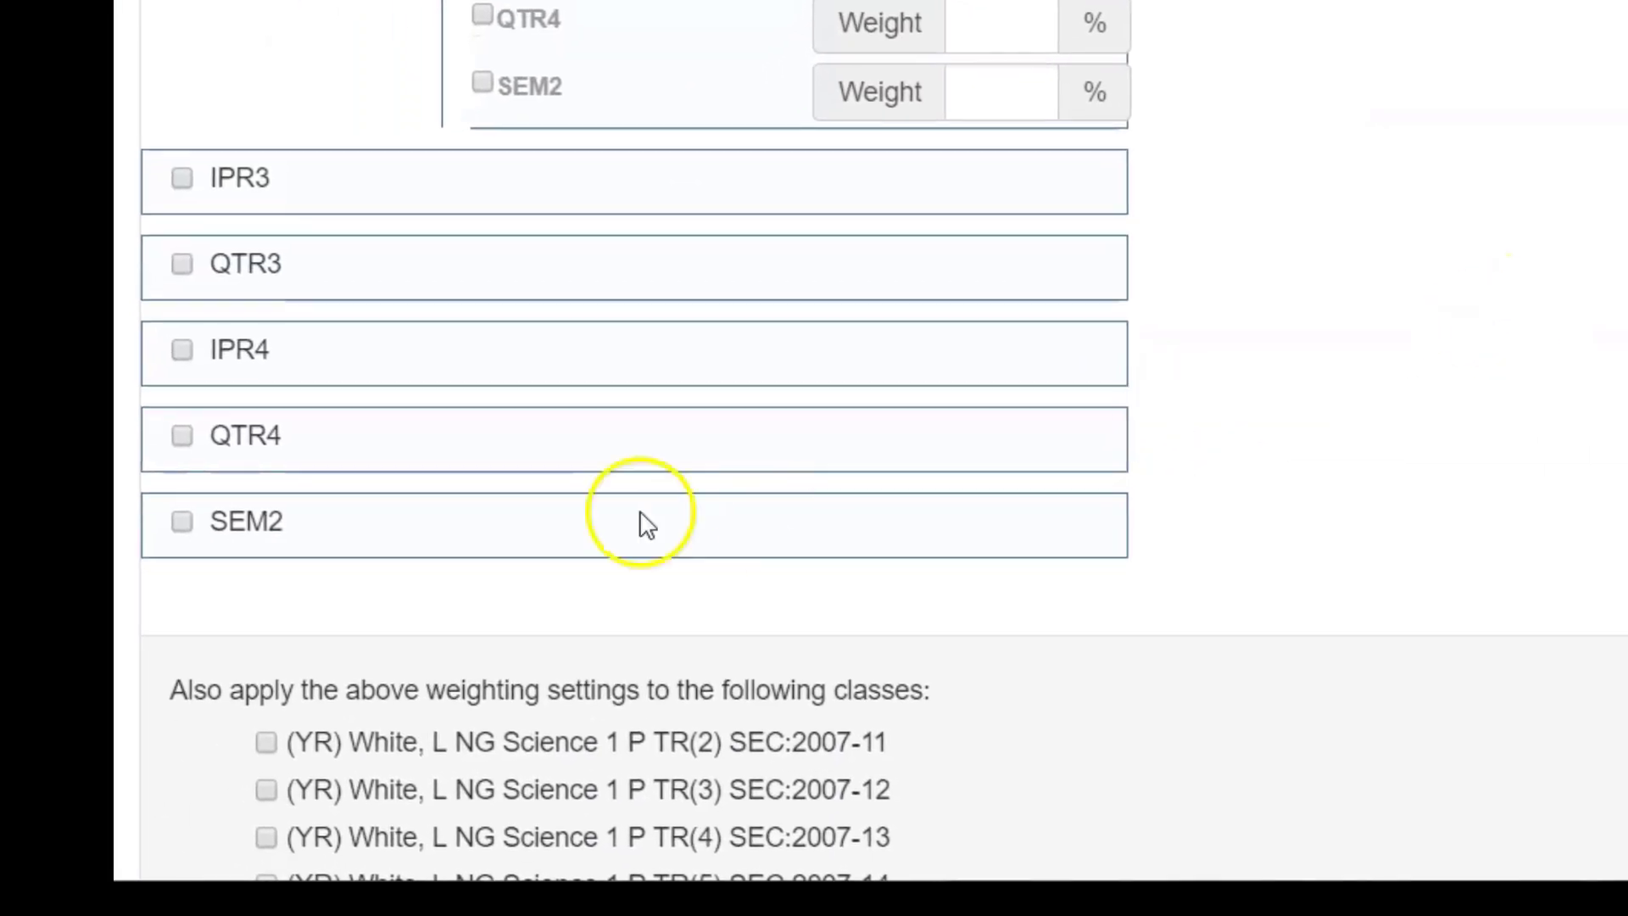
{"action": "left_click", "coordinate": [138, 538]}
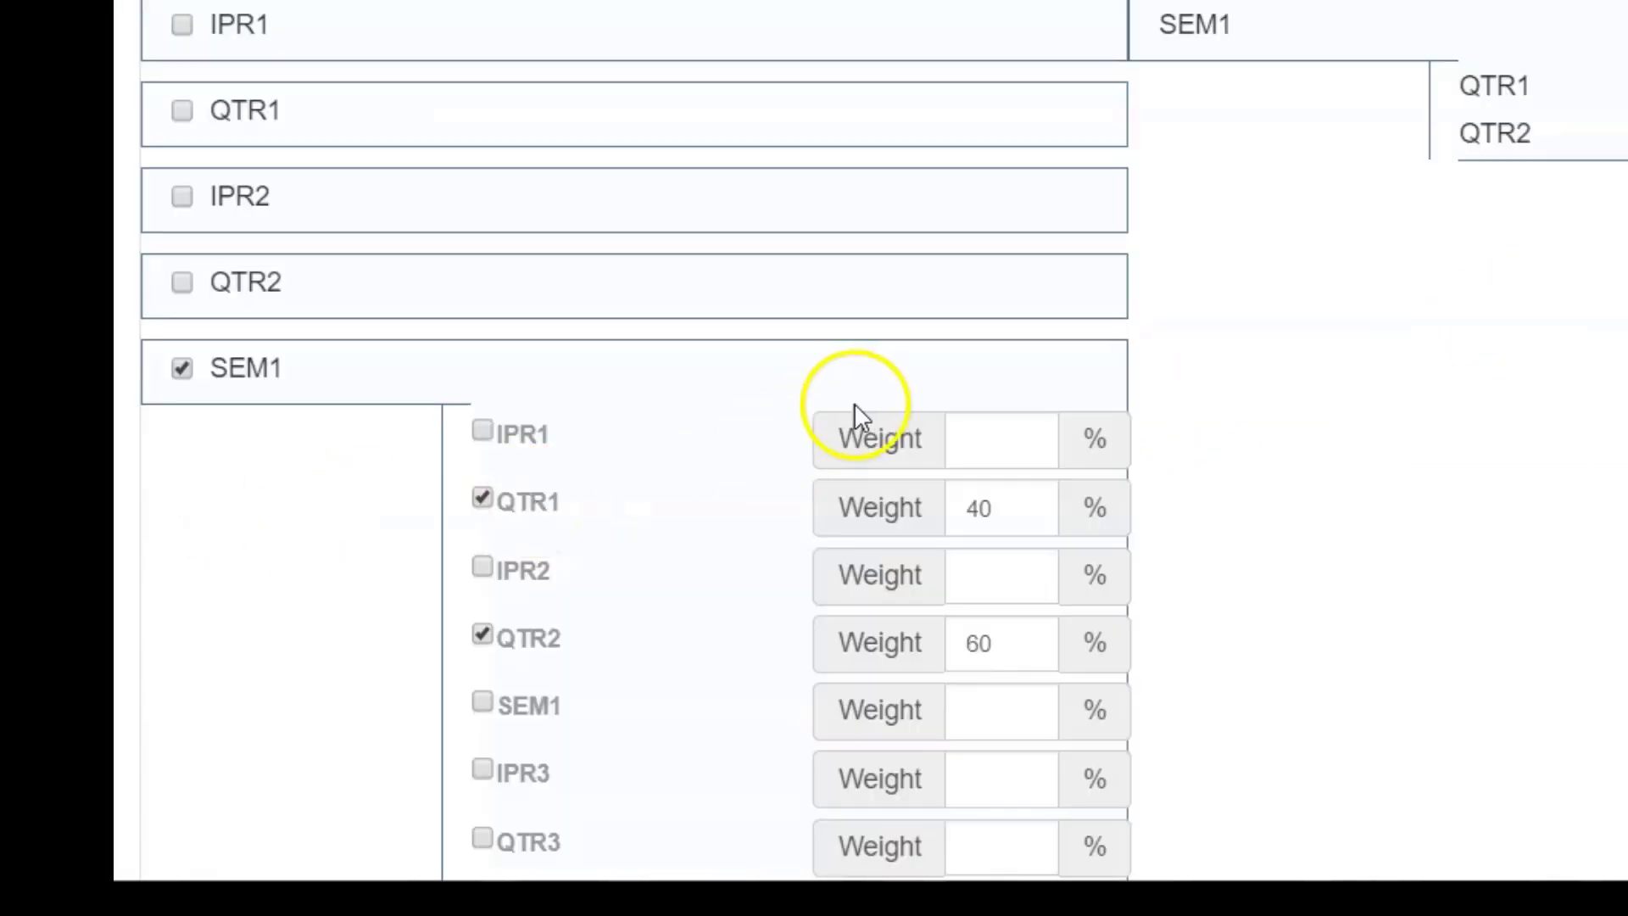
{"action": "scroll", "coordinate": [899, 441], "scroll_direction": "down", "scroll_amount": 8}
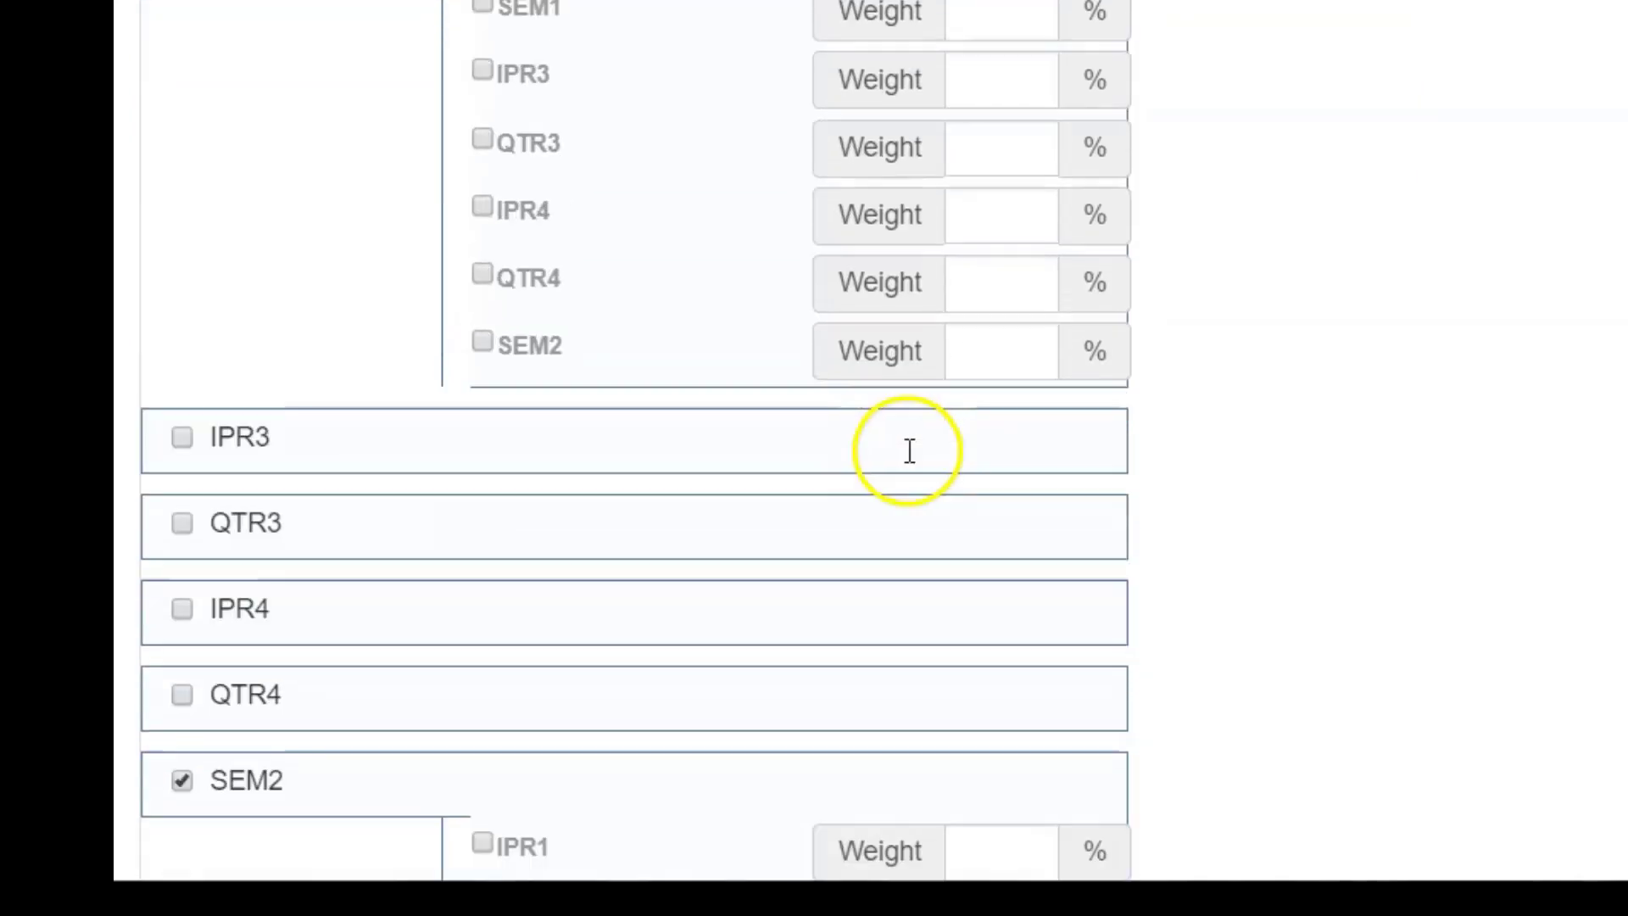
{"action": "scroll", "coordinate": [909, 450], "scroll_direction": "down", "scroll_amount": 10}
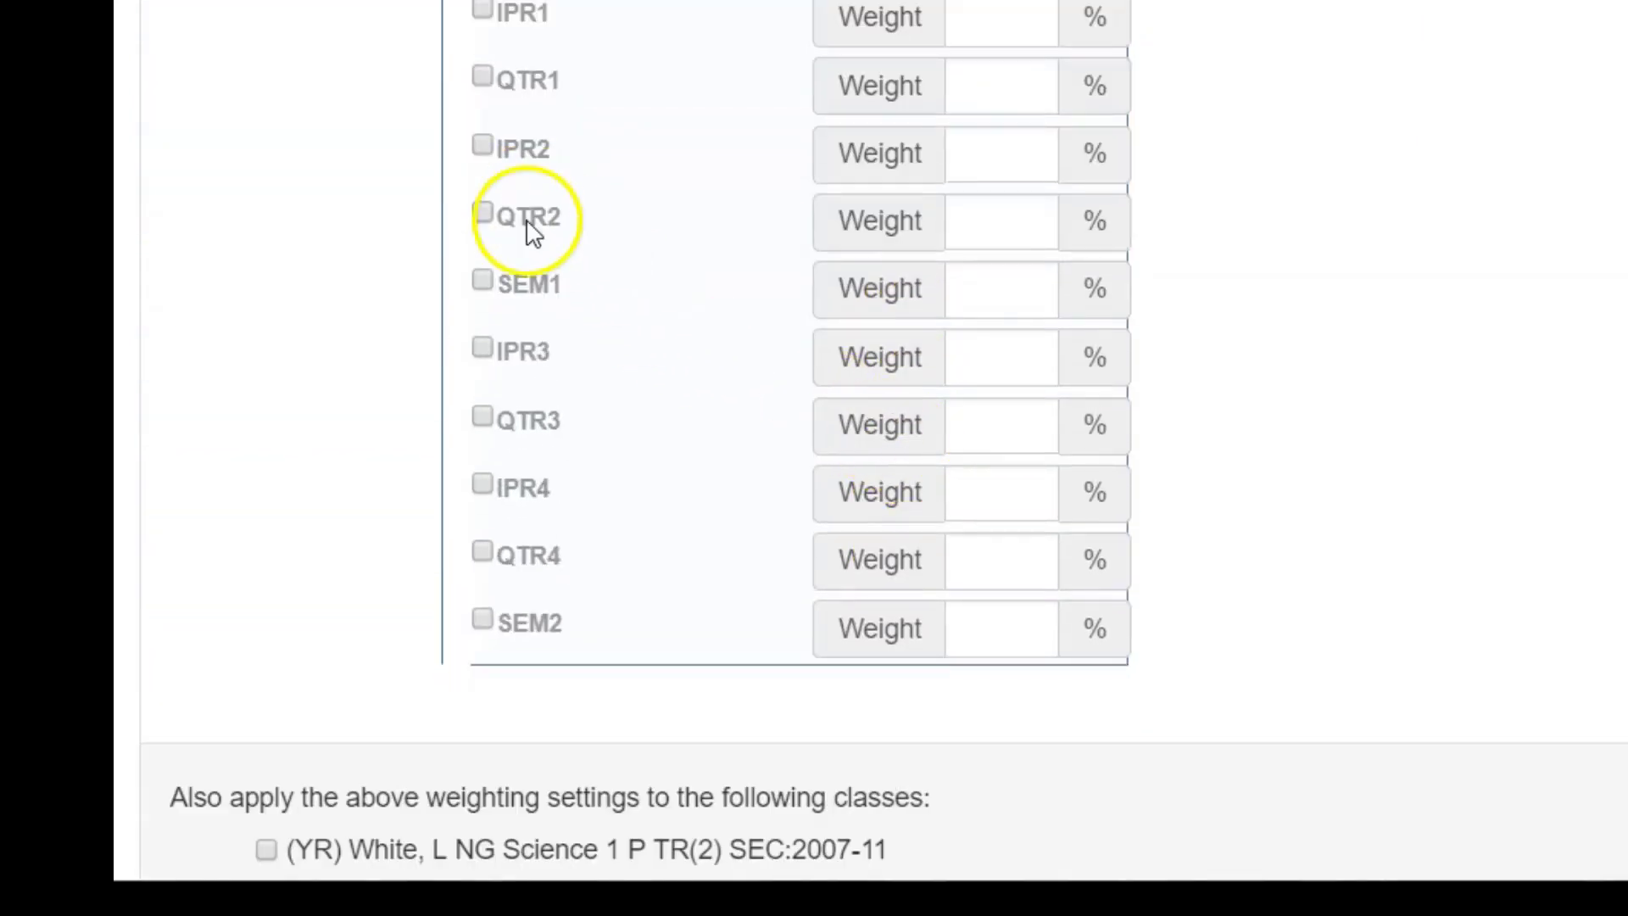
{"action": "left_click", "coordinate": [483, 415]}
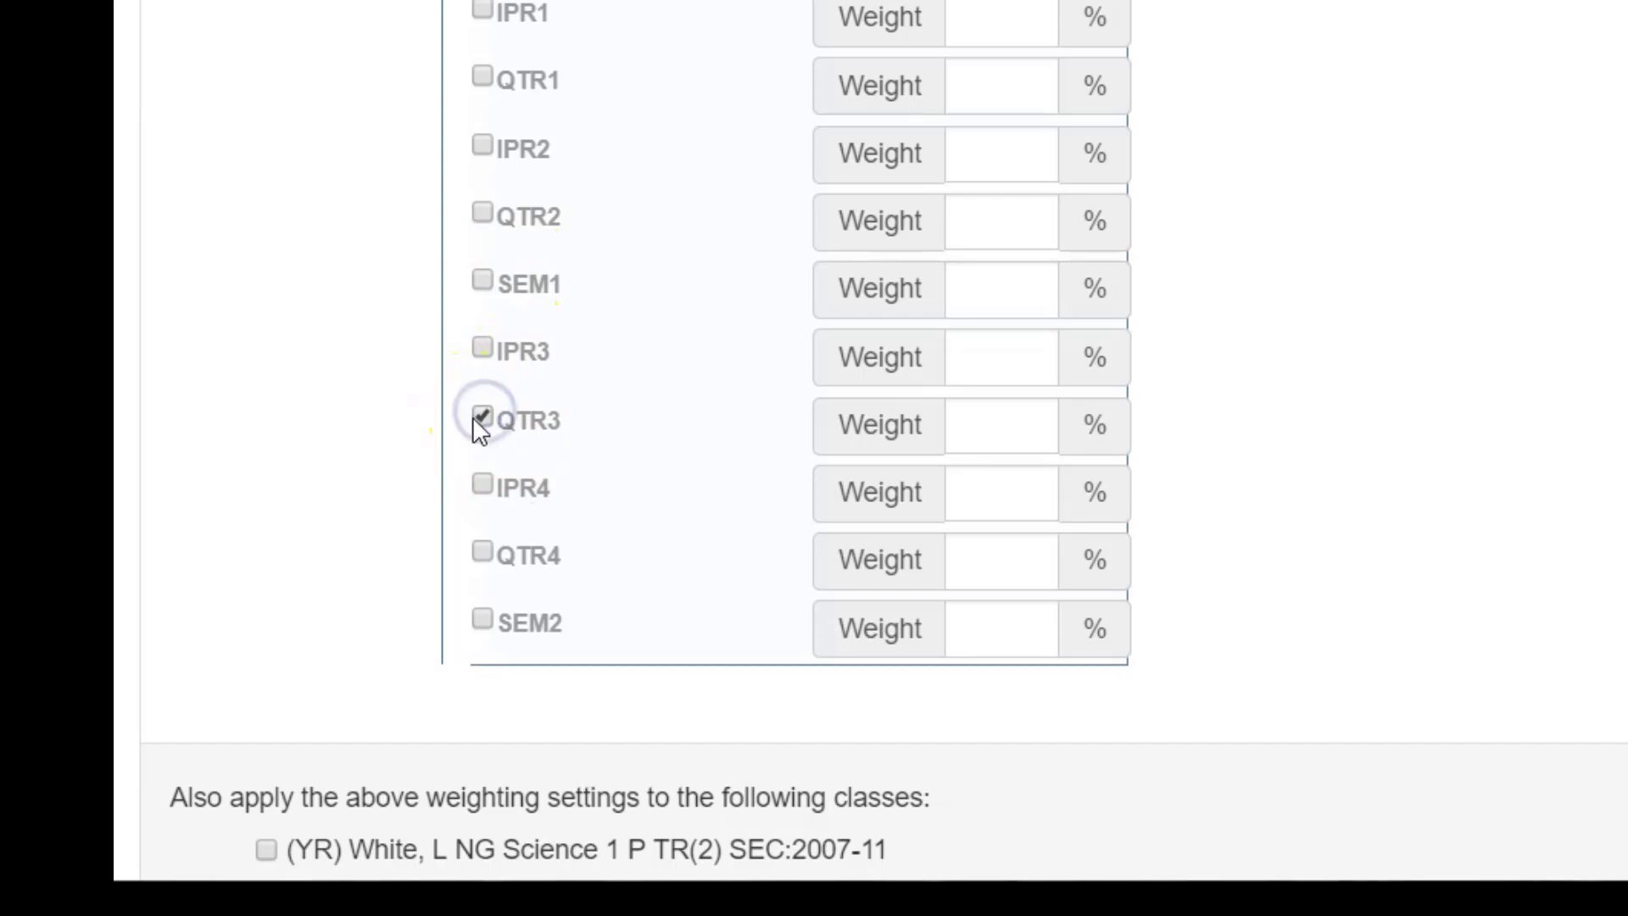
{"action": "left_click", "coordinate": [480, 553]}
{"action": "left_click", "coordinate": [518, 498]}
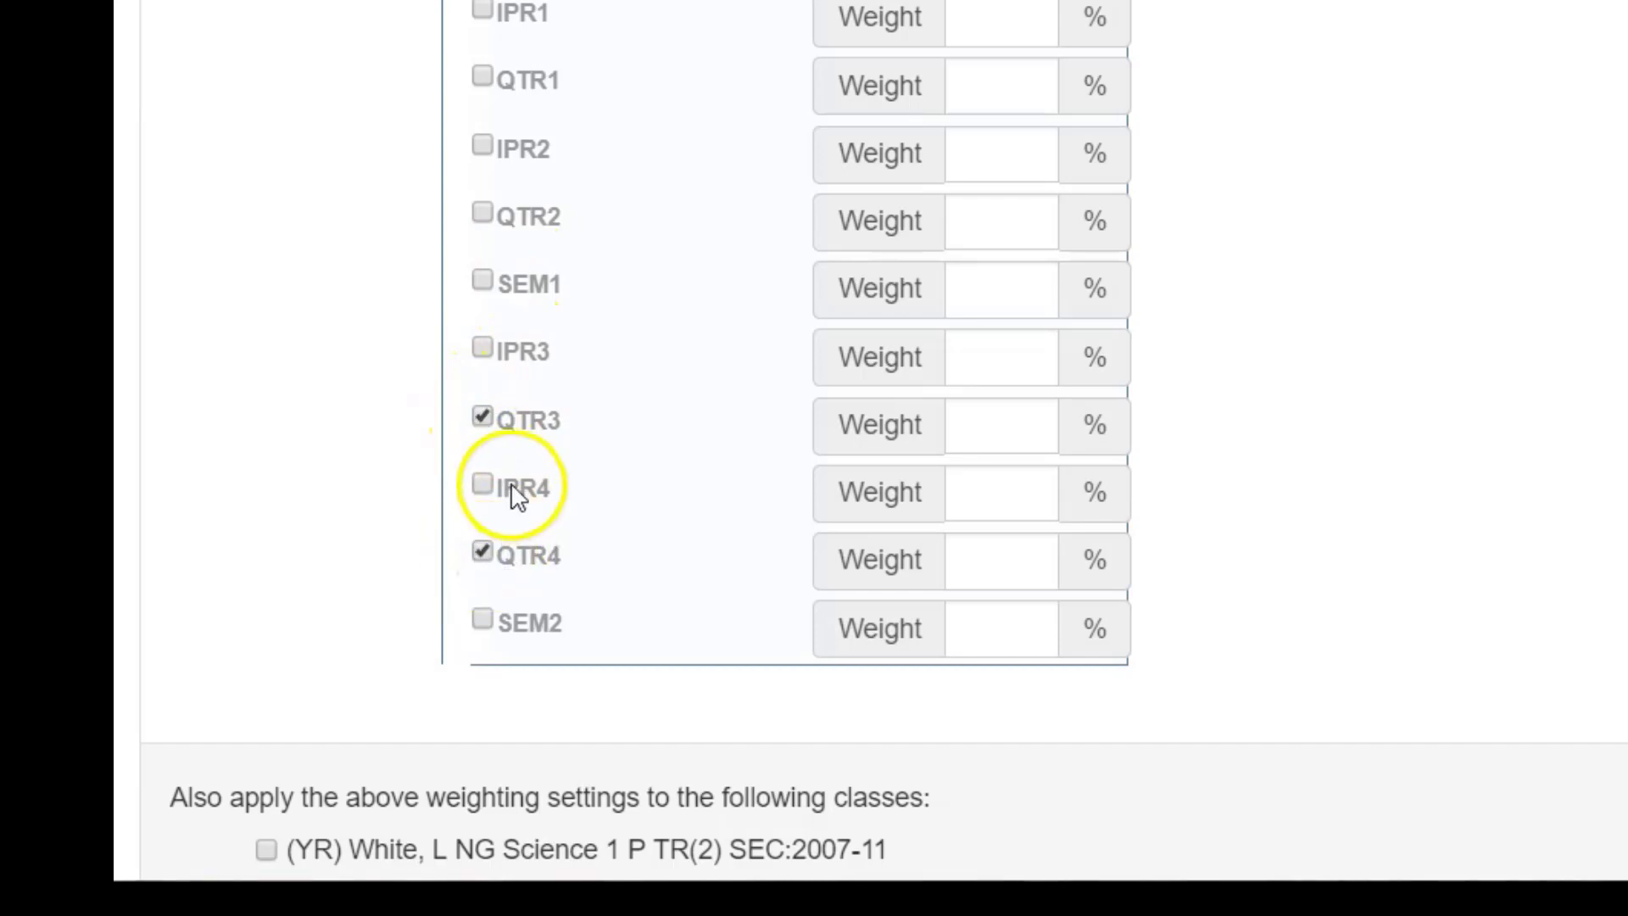
- Weight QTR3 at 40% and QTR4 at 60% for SEM2, and save the period weighting
{"action": "left_click", "coordinate": [995, 426]}
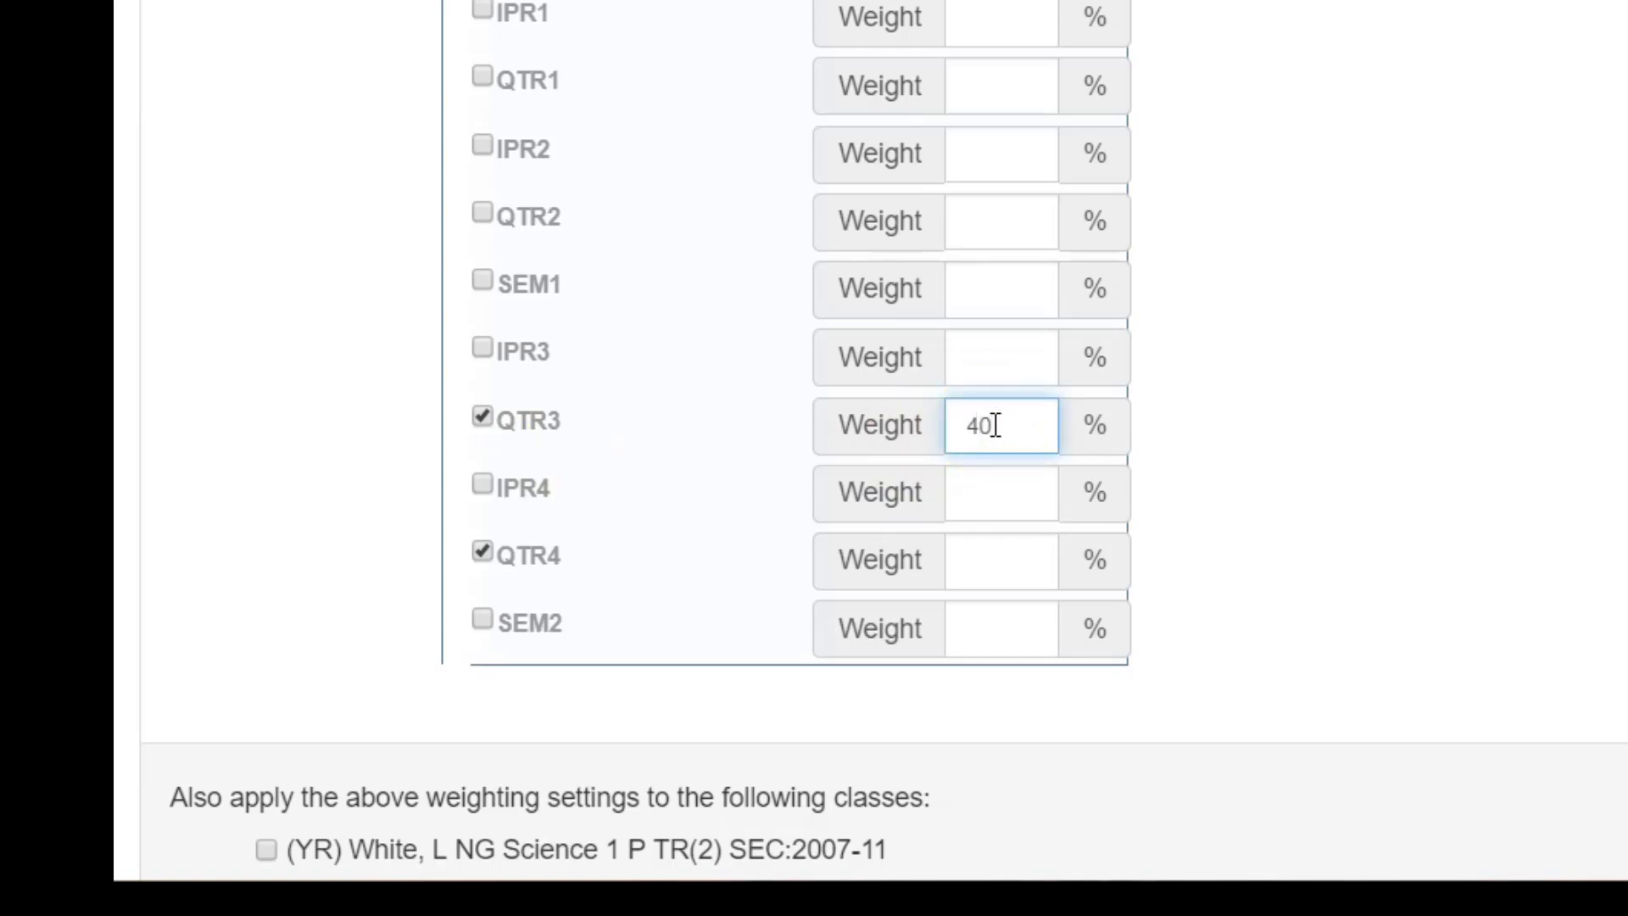
{"action": "left_click", "coordinate": [991, 555]}
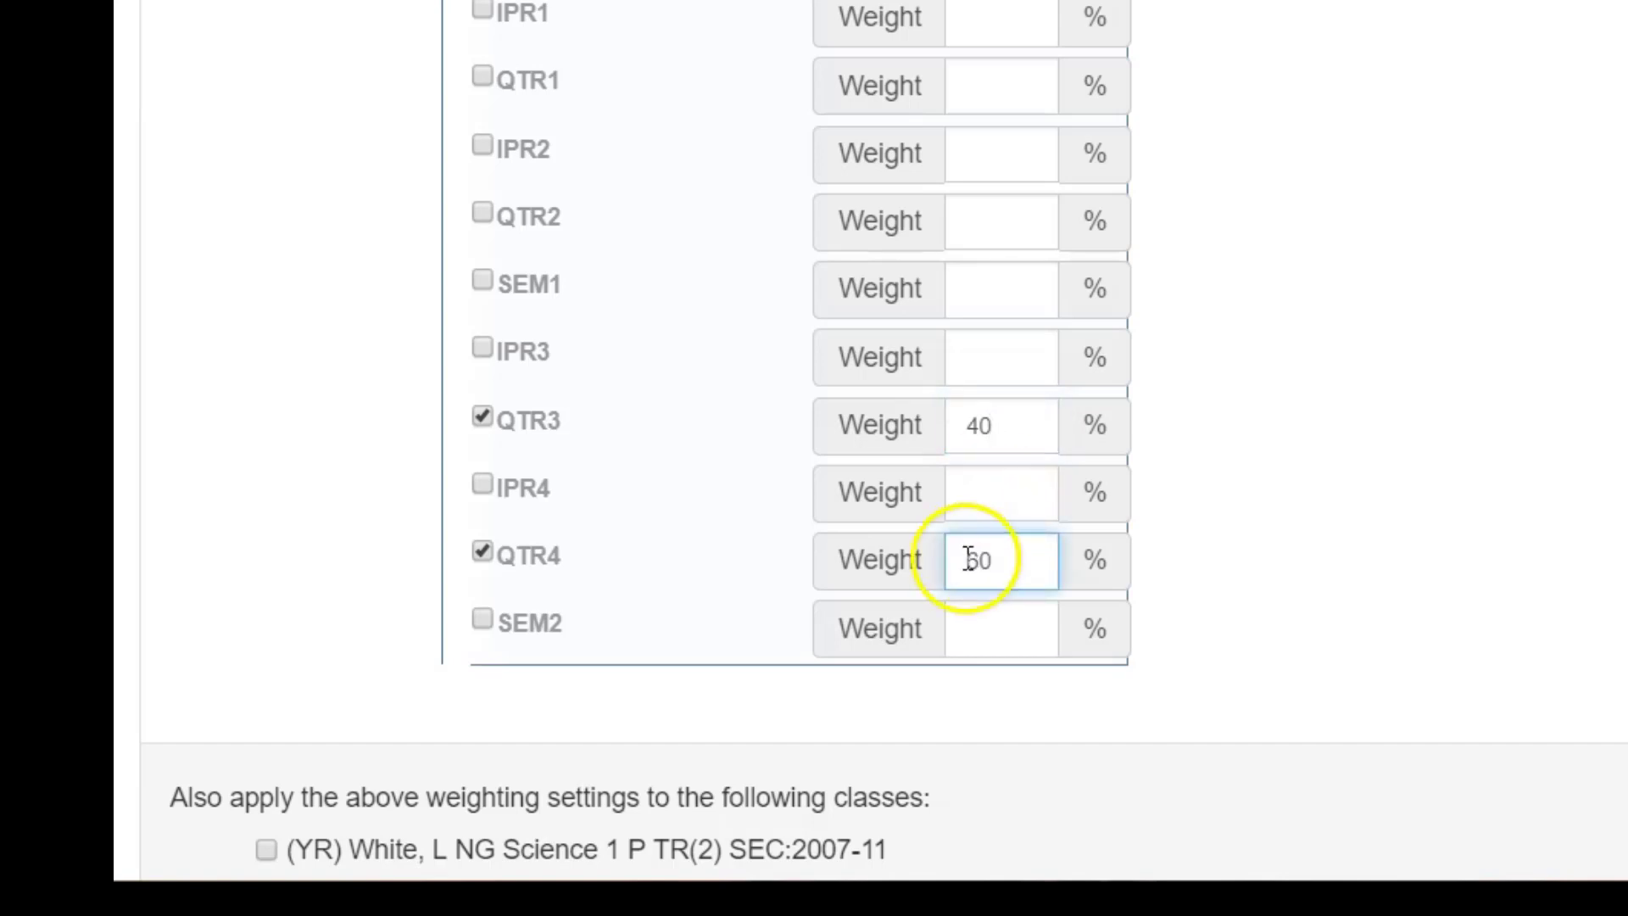
{"action": "scroll", "coordinate": [1417, 318], "scroll_direction": "down", "scroll_amount": 5}
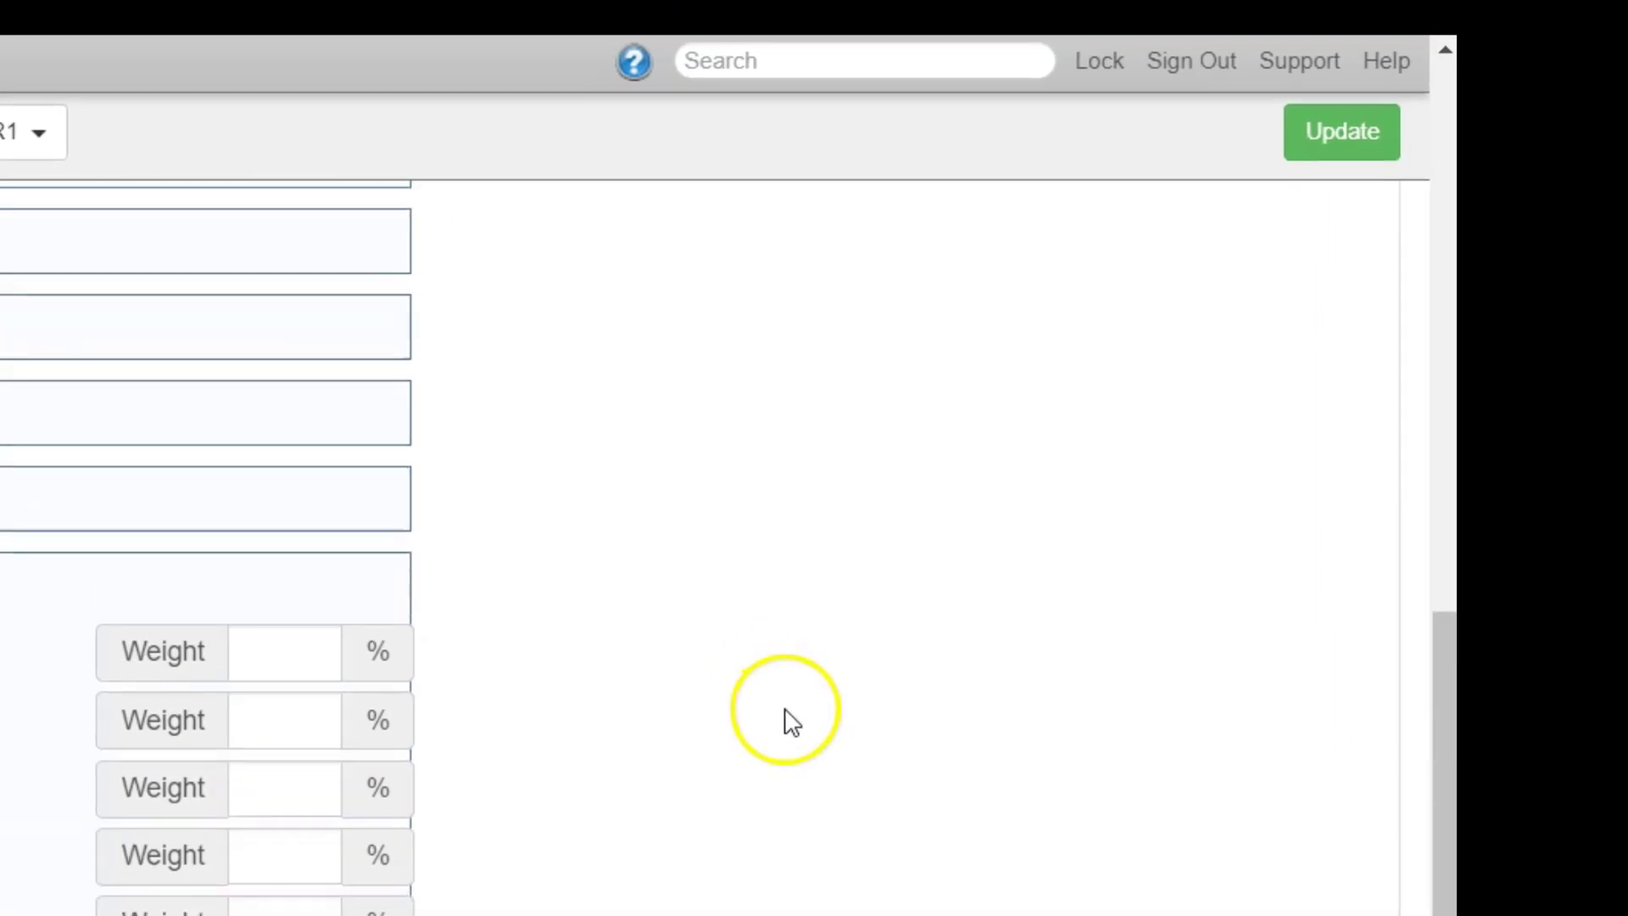
{"action": "left_click", "coordinate": [1361, 143]}
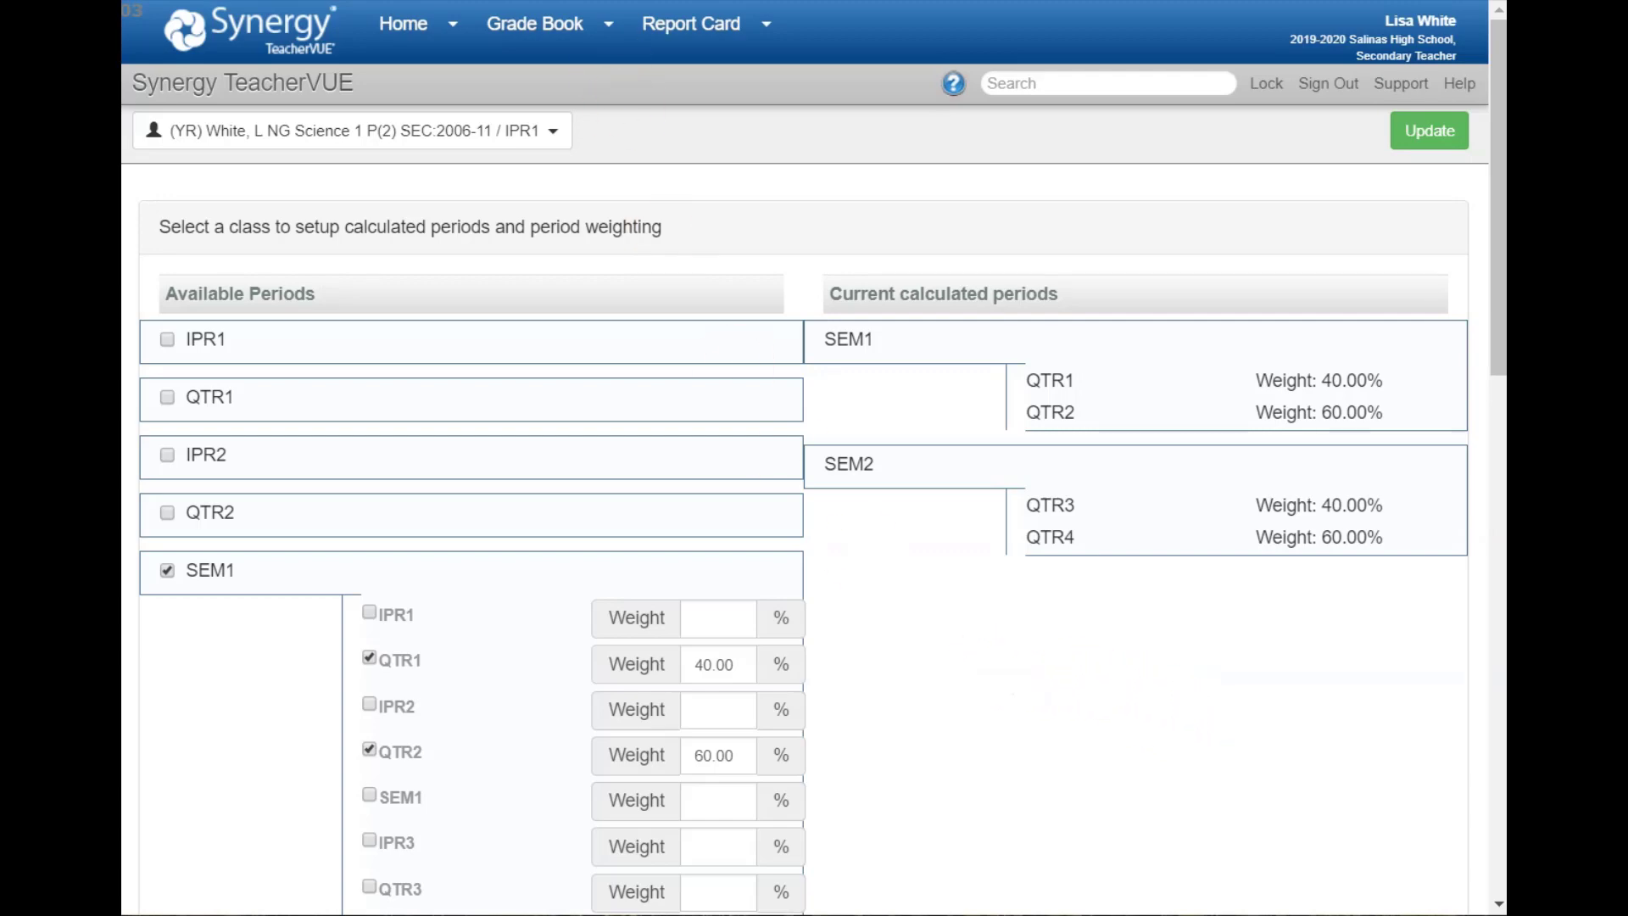
- In the grade book setup's settings, choose Assignment Due Date as the grading period default for new assignments
{"action": "left_click", "coordinate": [594, 21]}
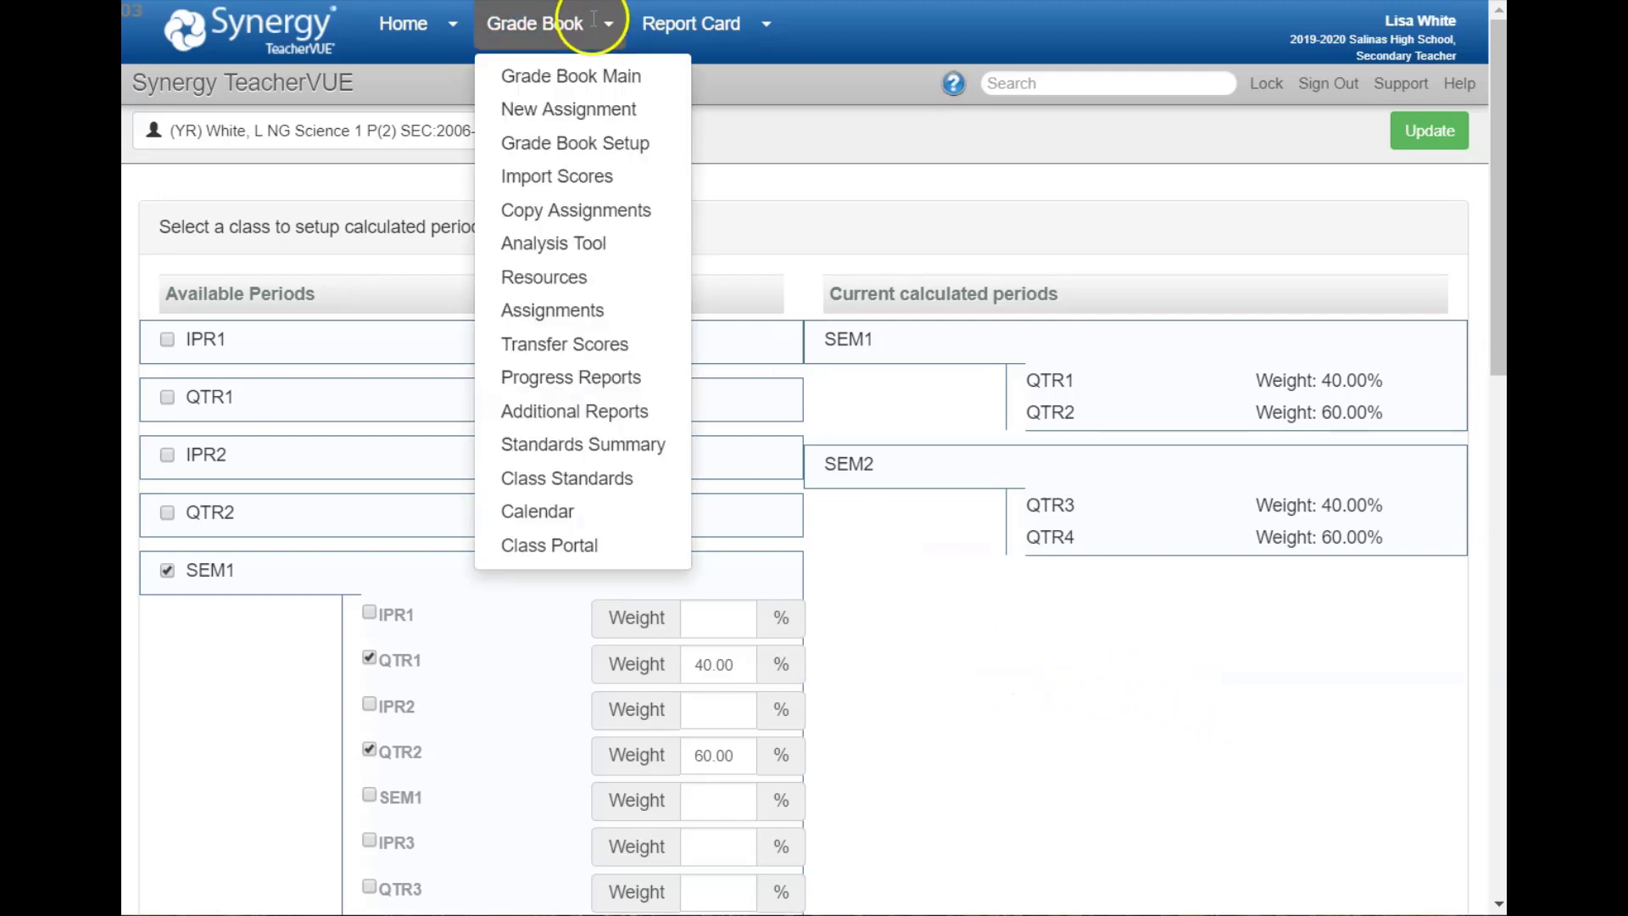
{"action": "left_click", "coordinate": [563, 145]}
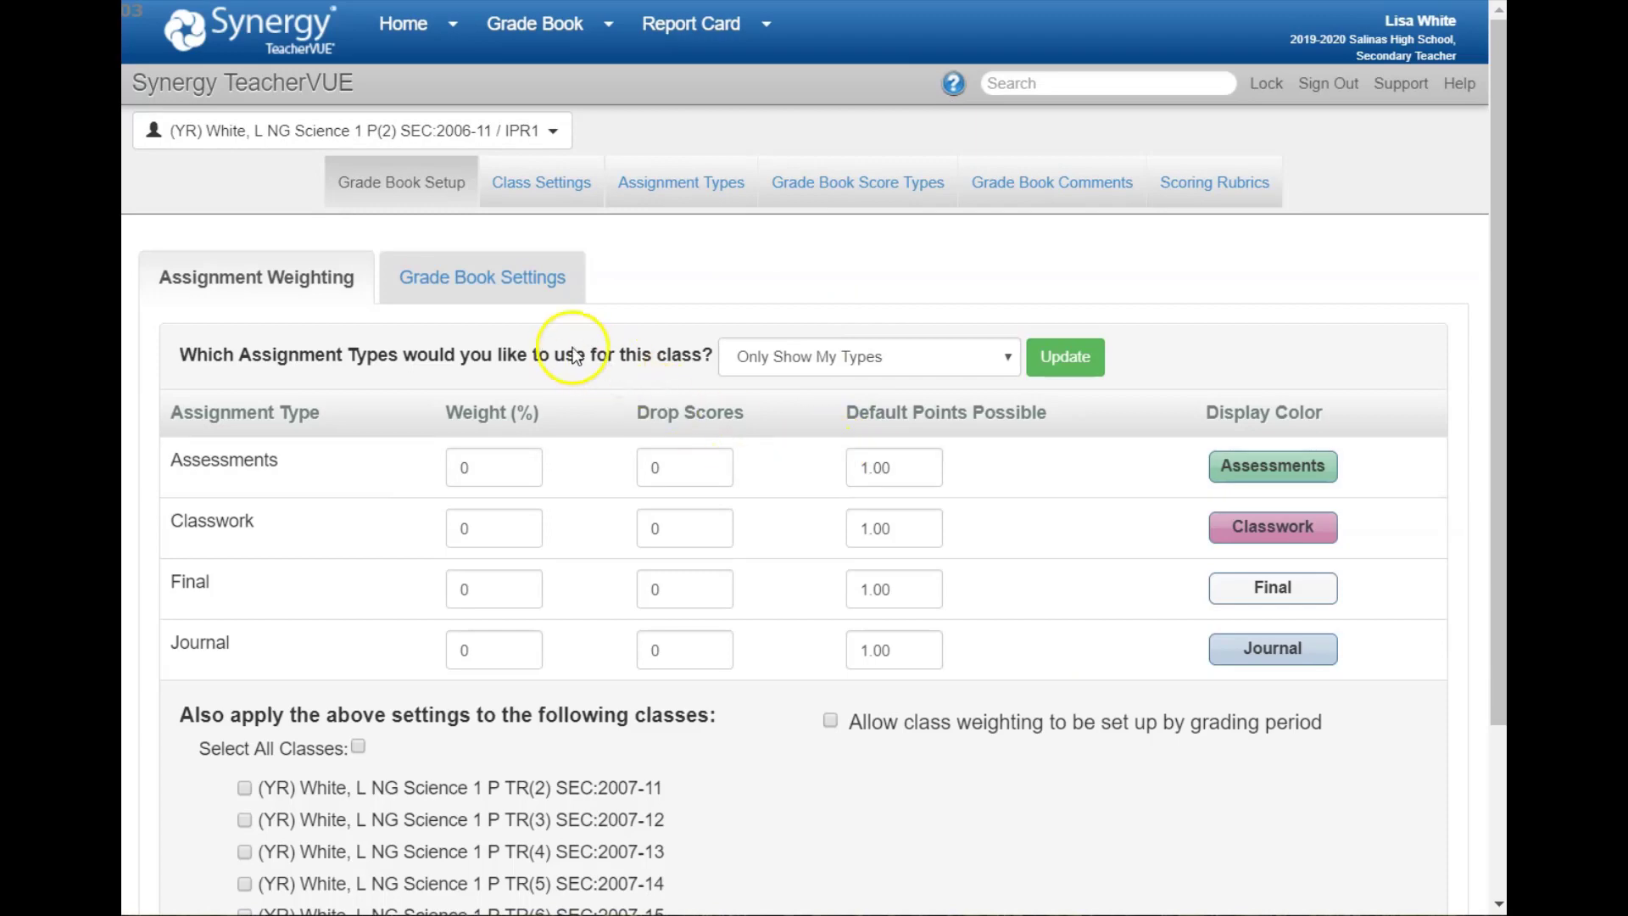
{"action": "left_click", "coordinate": [519, 281]}
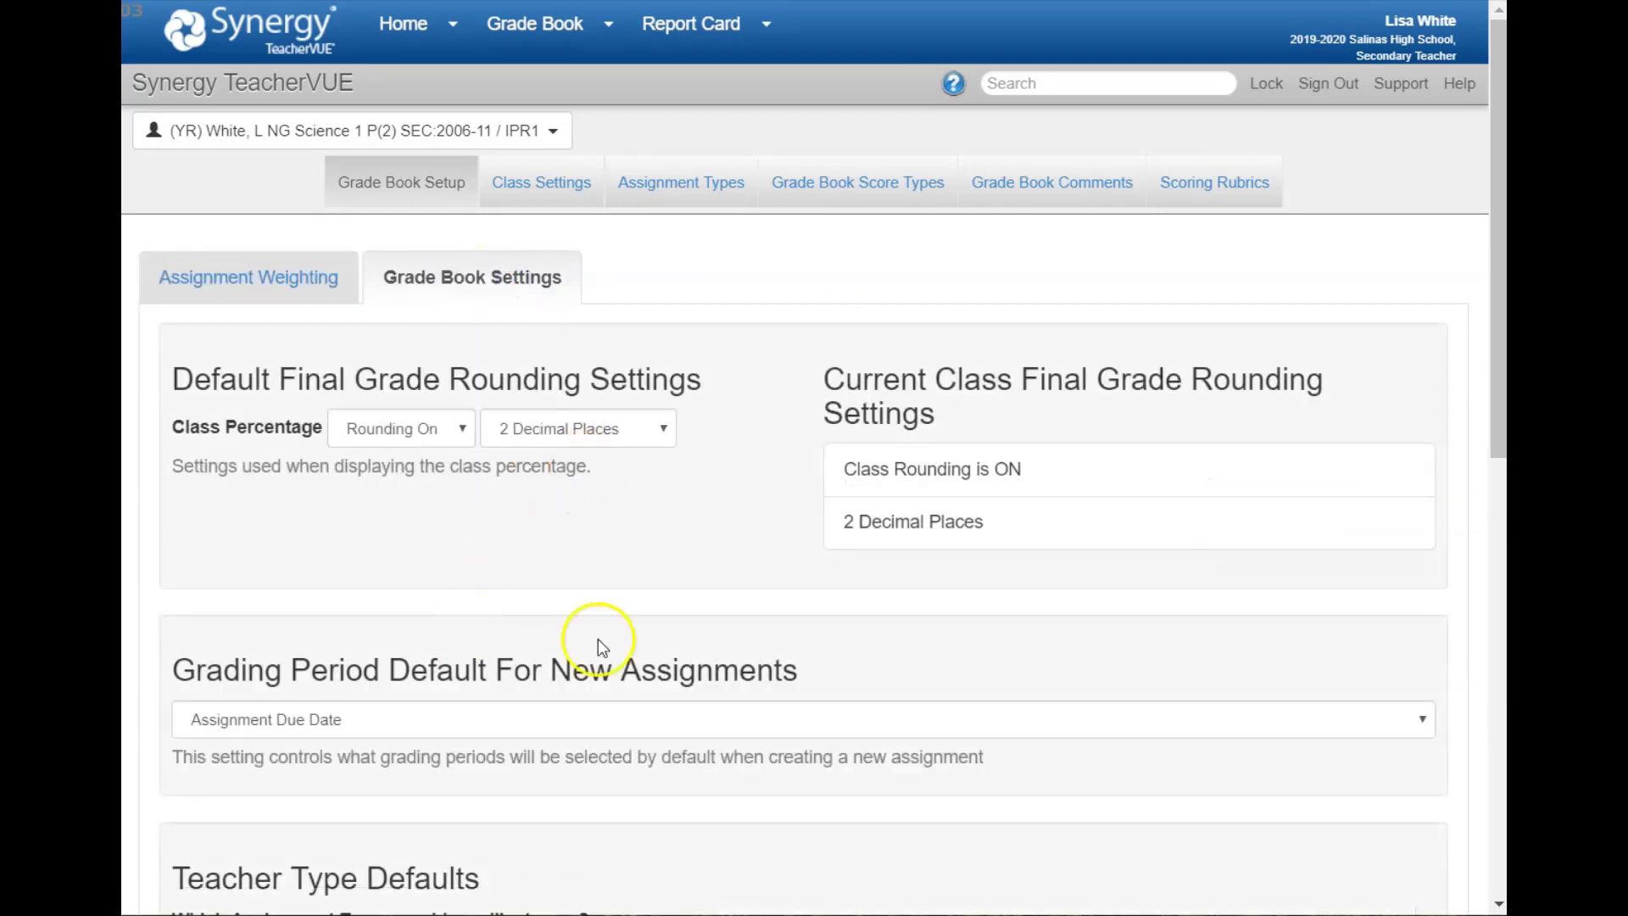
{"action": "scroll", "coordinate": [465, 647], "scroll_direction": "down", "scroll_amount": 2}
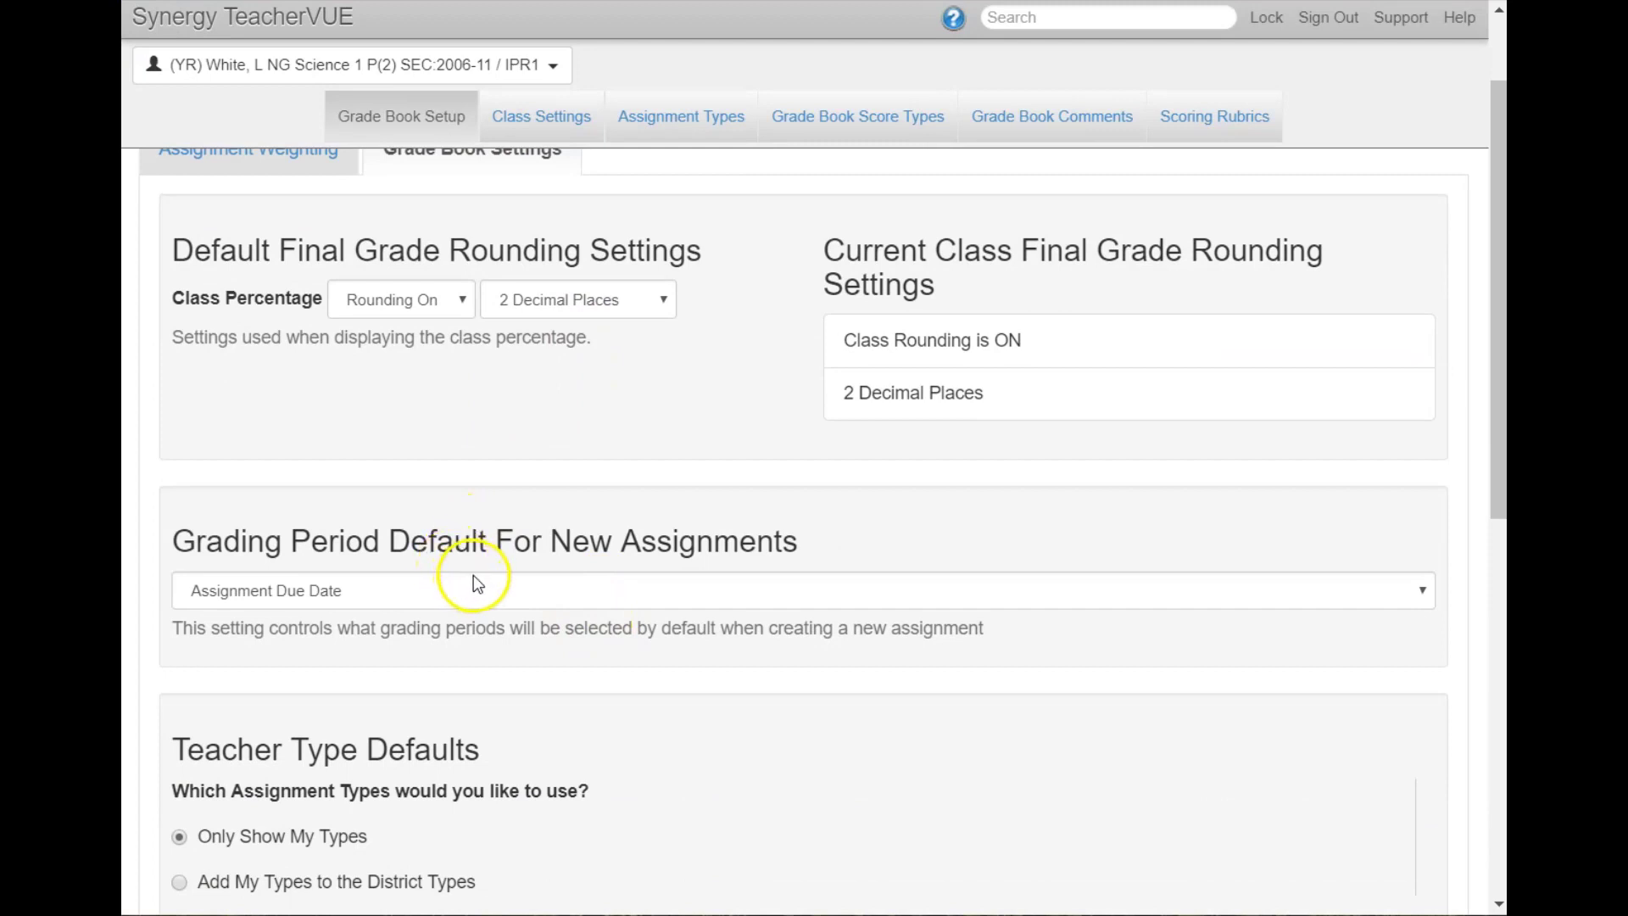
{"action": "left_click", "coordinate": [520, 593]}
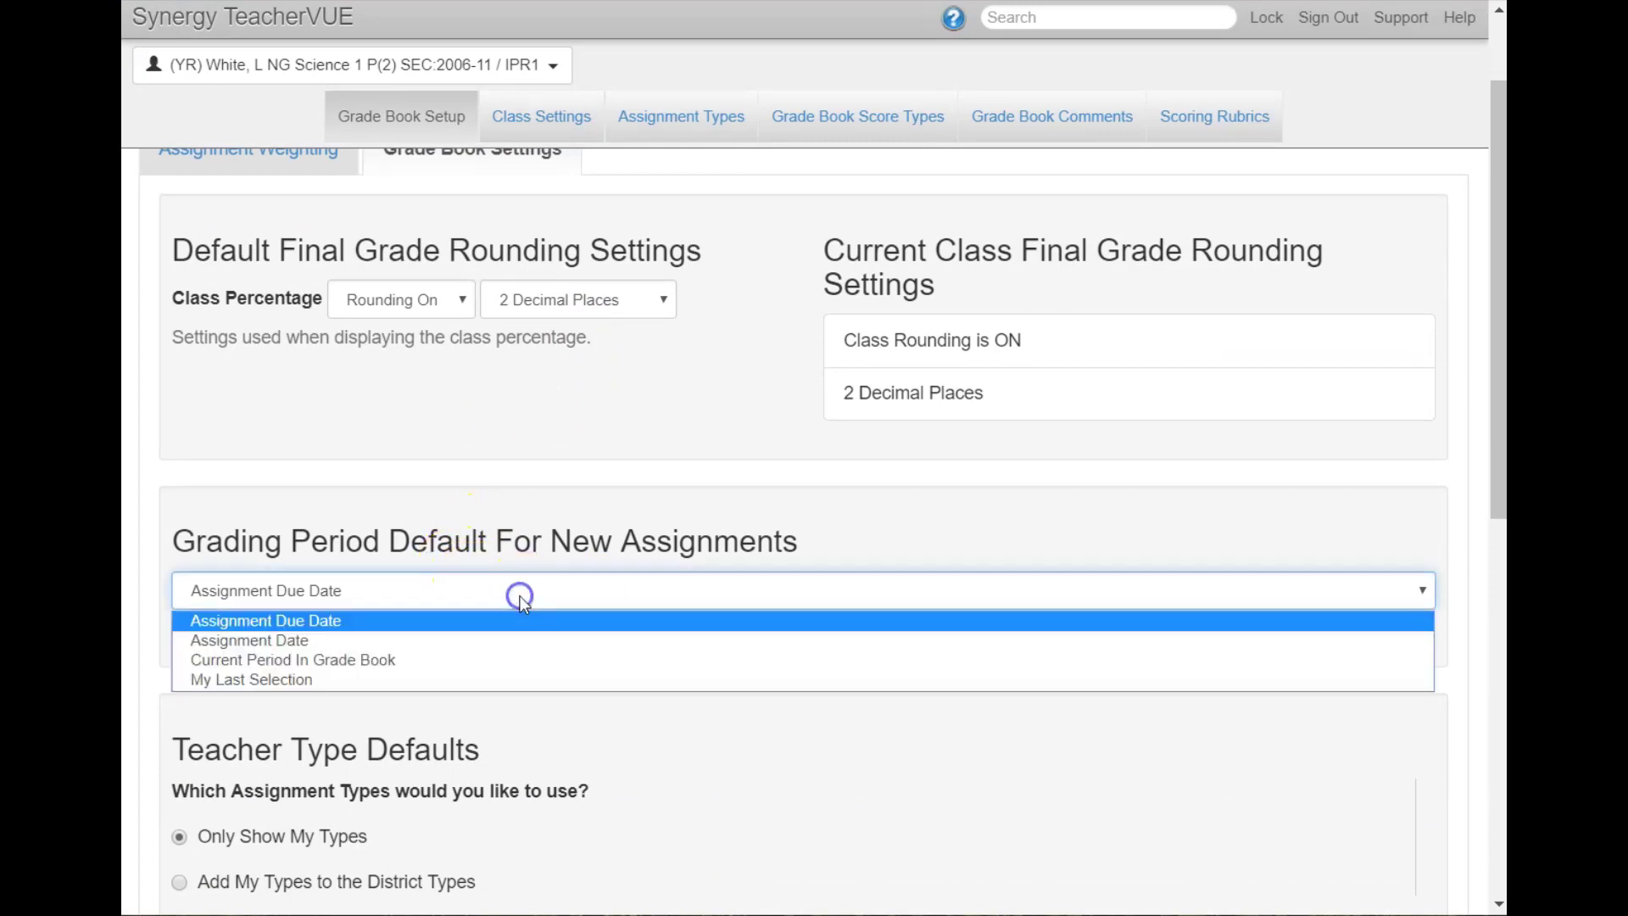
{"action": "left_click", "coordinate": [311, 624]}
{"action": "scroll", "coordinate": [643, 485], "scroll_direction": "up", "scroll_amount": 2}
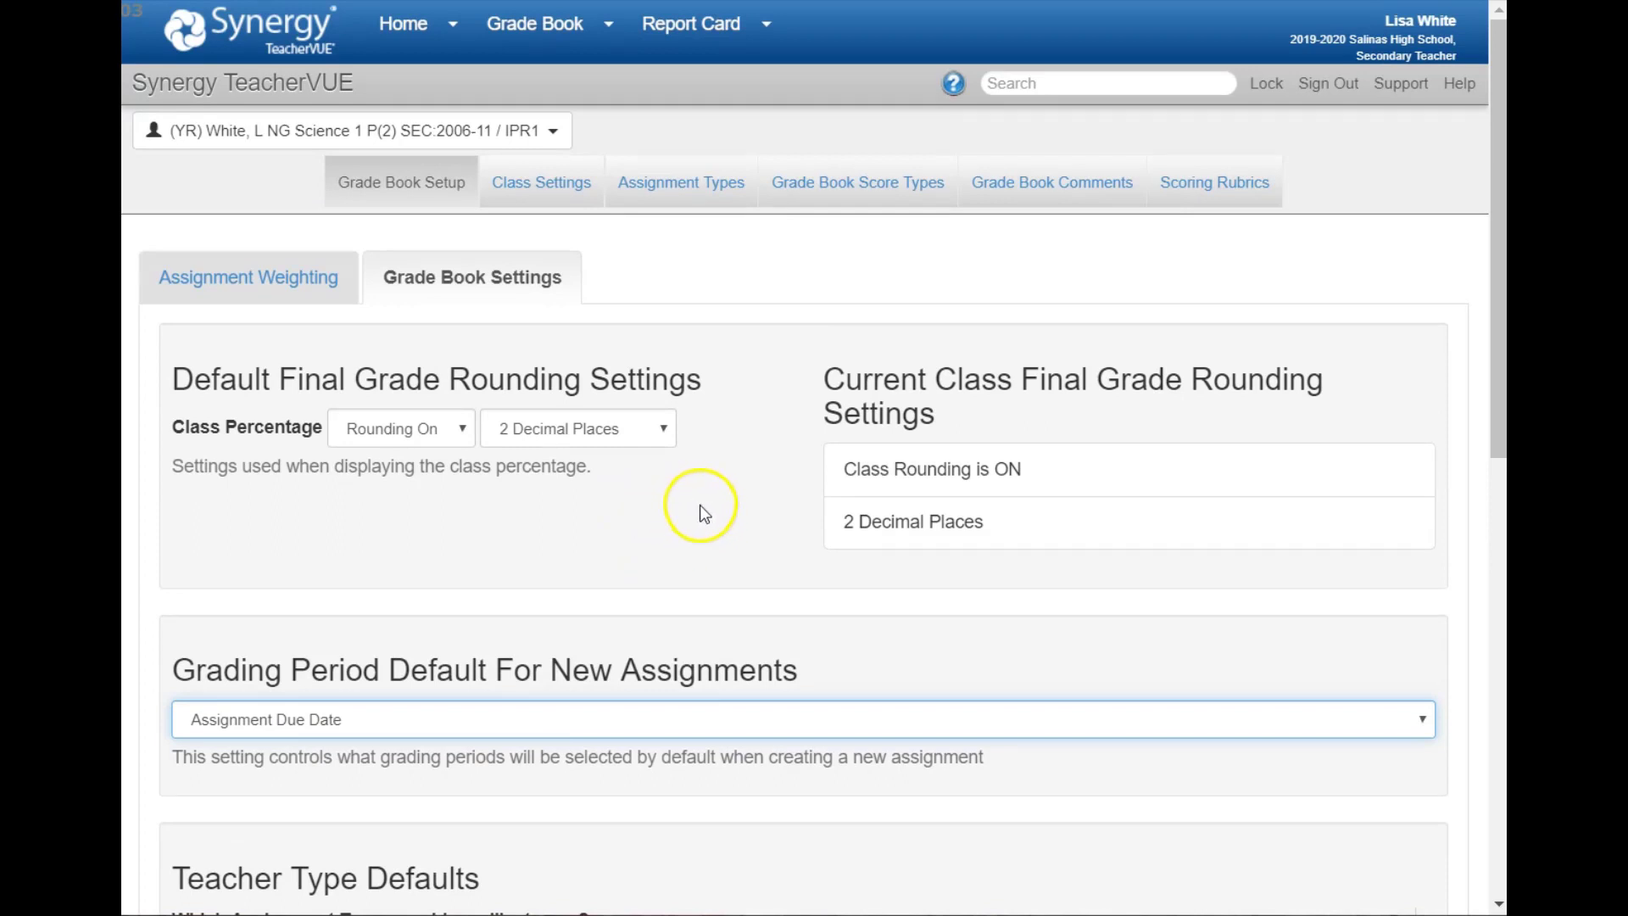
- Return to the main grade book and start a new assignment
{"action": "left_click", "coordinate": [536, 27]}
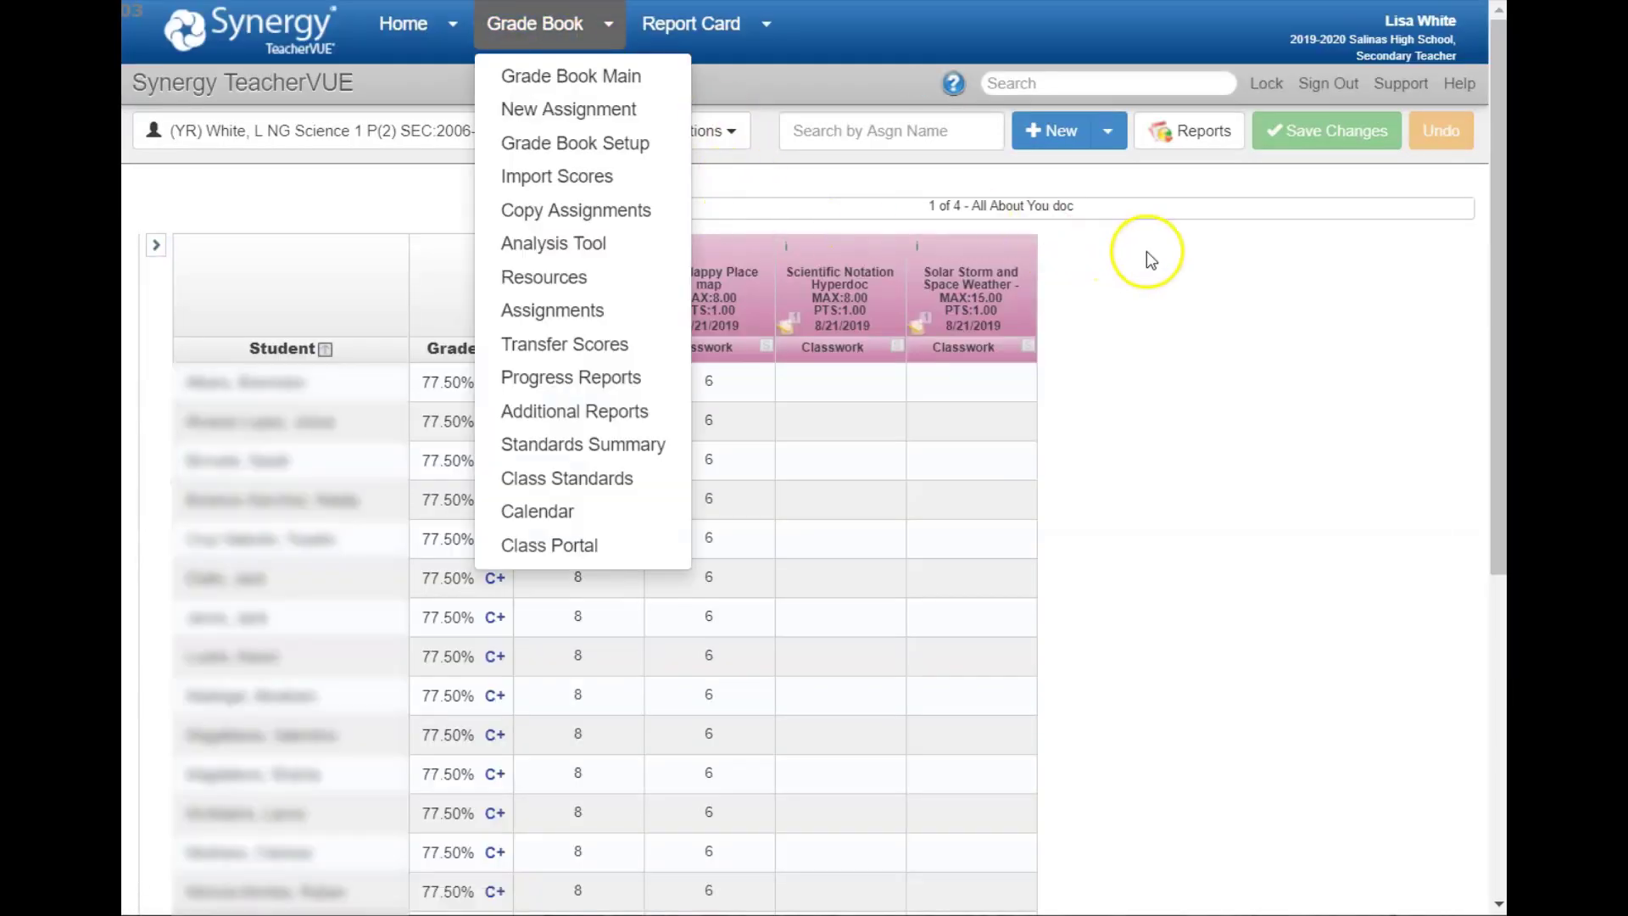
{"action": "left_click", "coordinate": [1107, 132]}
{"action": "left_click", "coordinate": [1133, 180]}
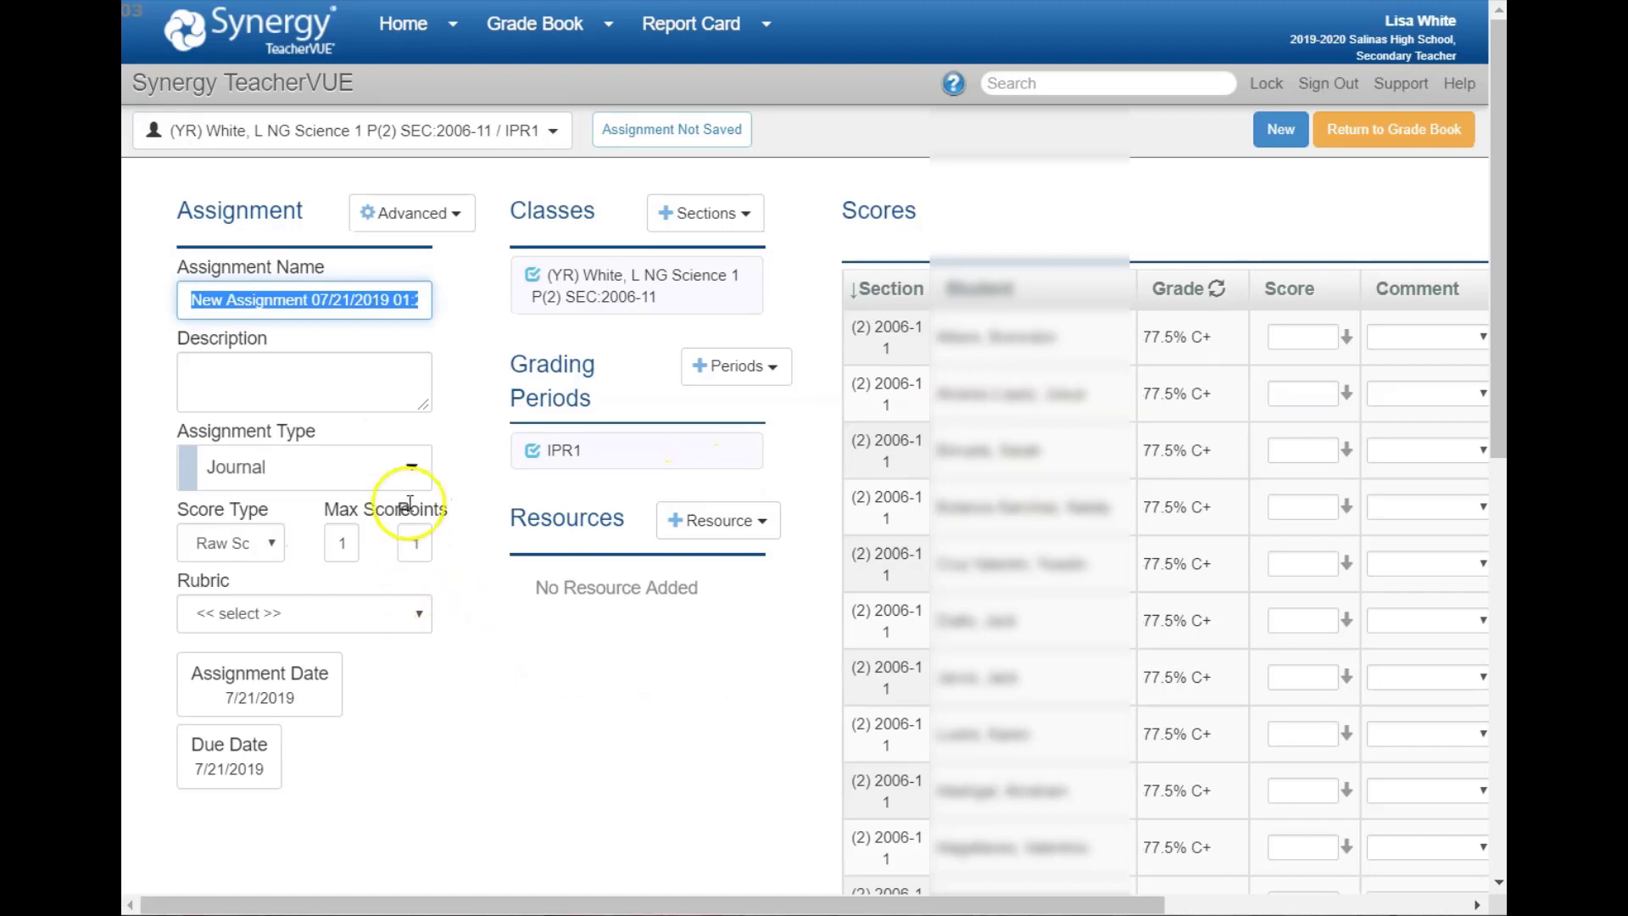
- Set the new assignment's due date to 8/21/2019 and remove SEM1 from its grading periods
{"action": "left_click", "coordinate": [227, 763]}
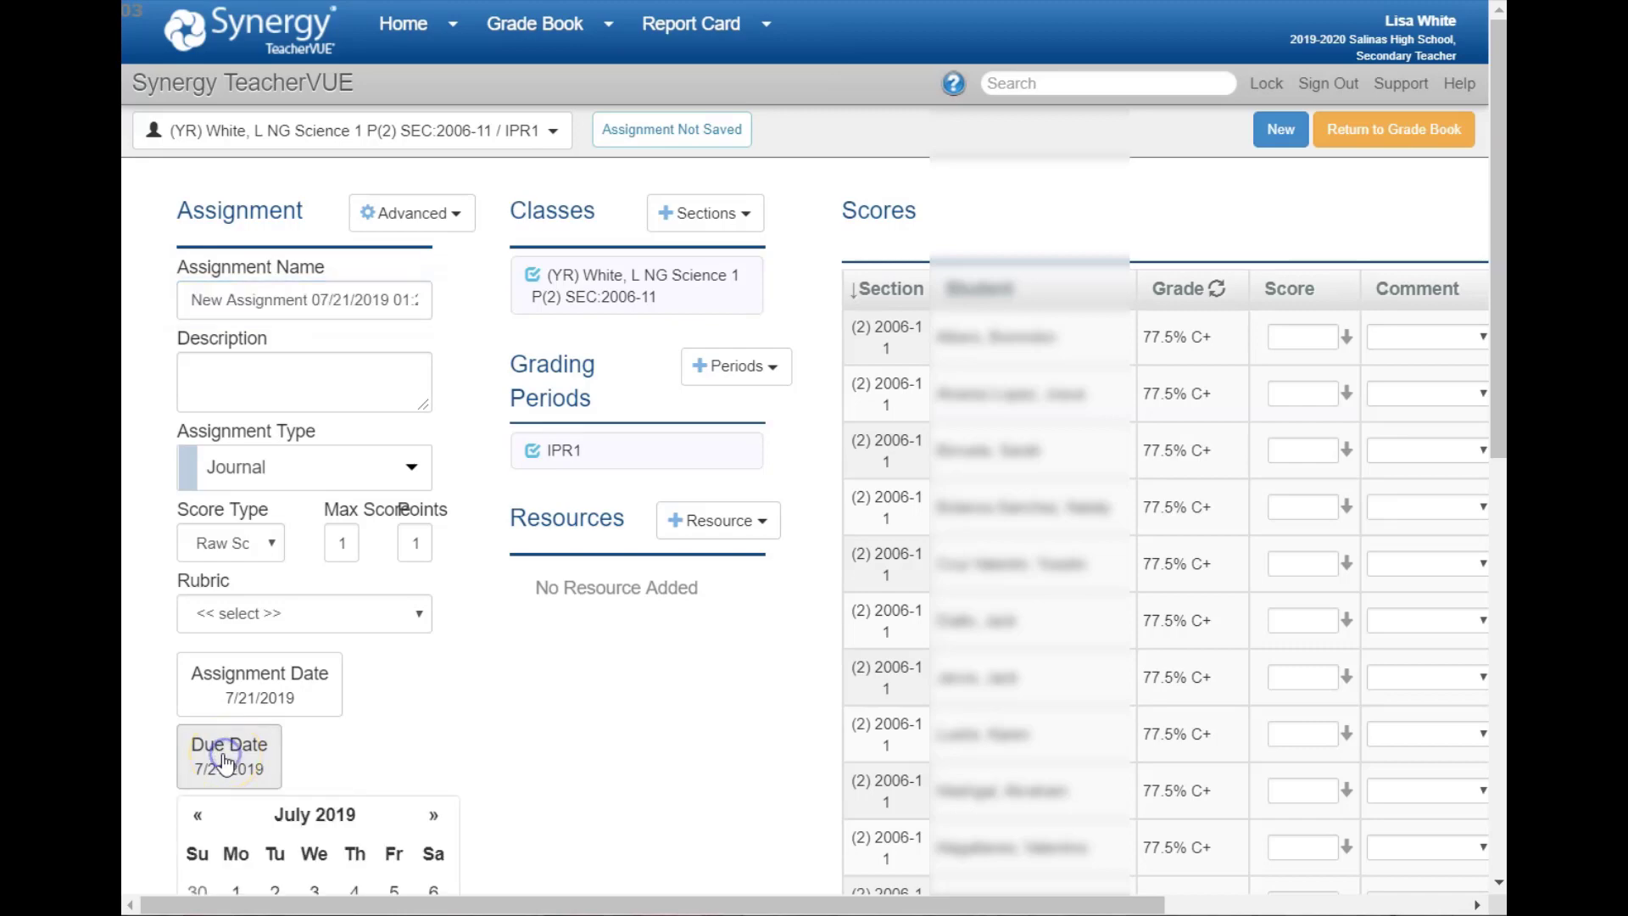
{"action": "scroll", "coordinate": [436, 723], "scroll_direction": "down", "scroll_amount": 3}
{"action": "left_click", "coordinate": [433, 560]}
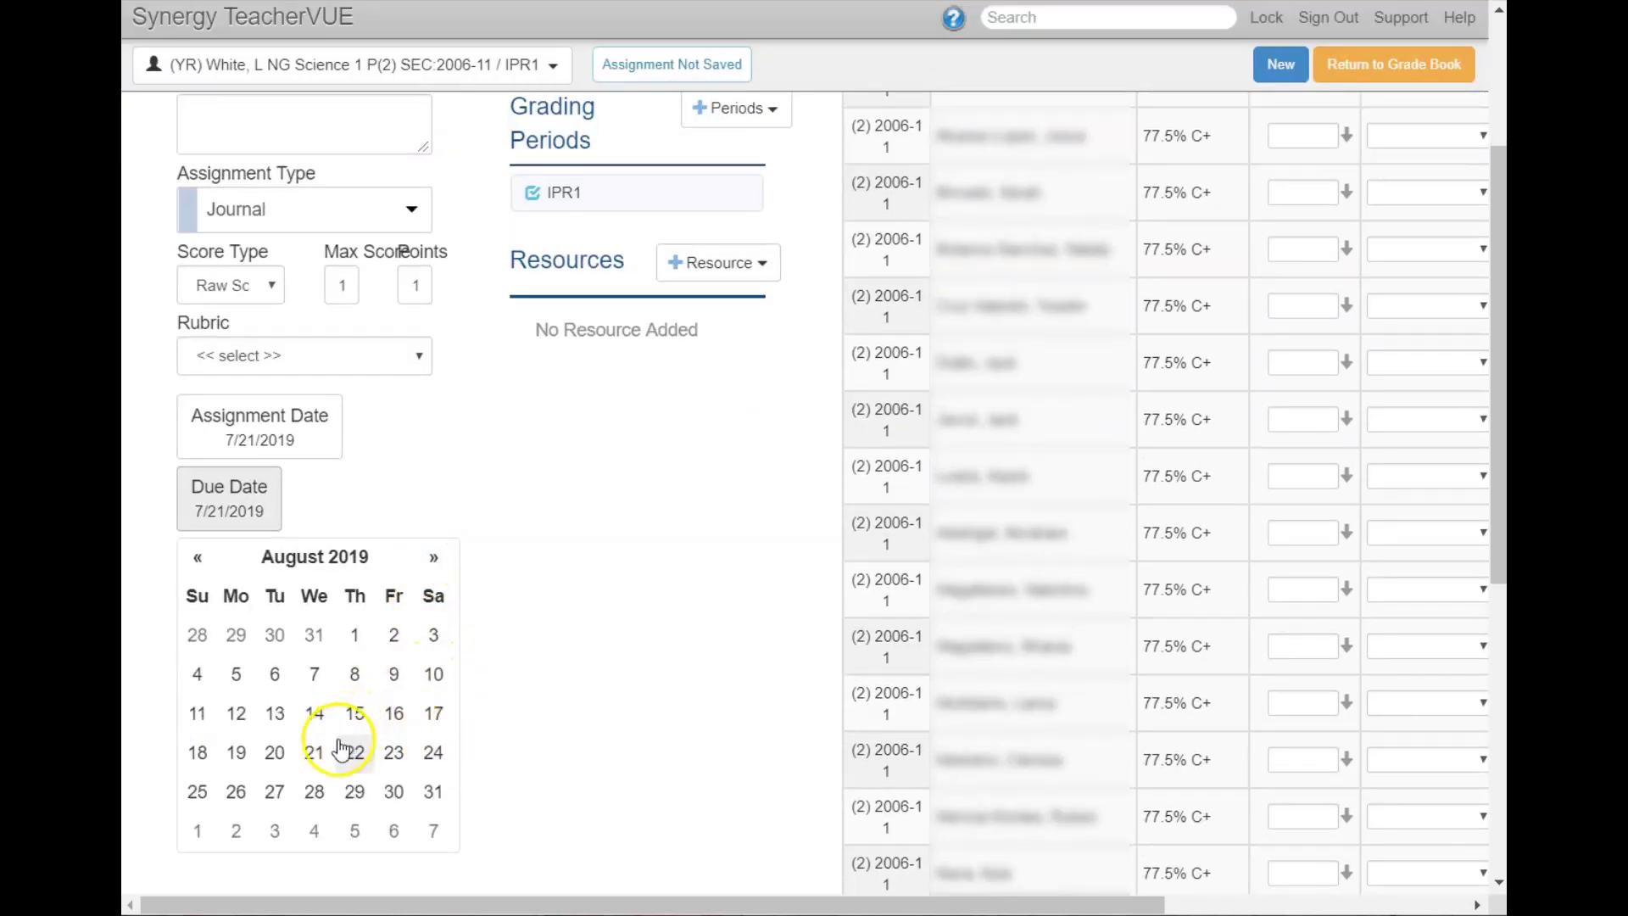
{"action": "left_click", "coordinate": [314, 757]}
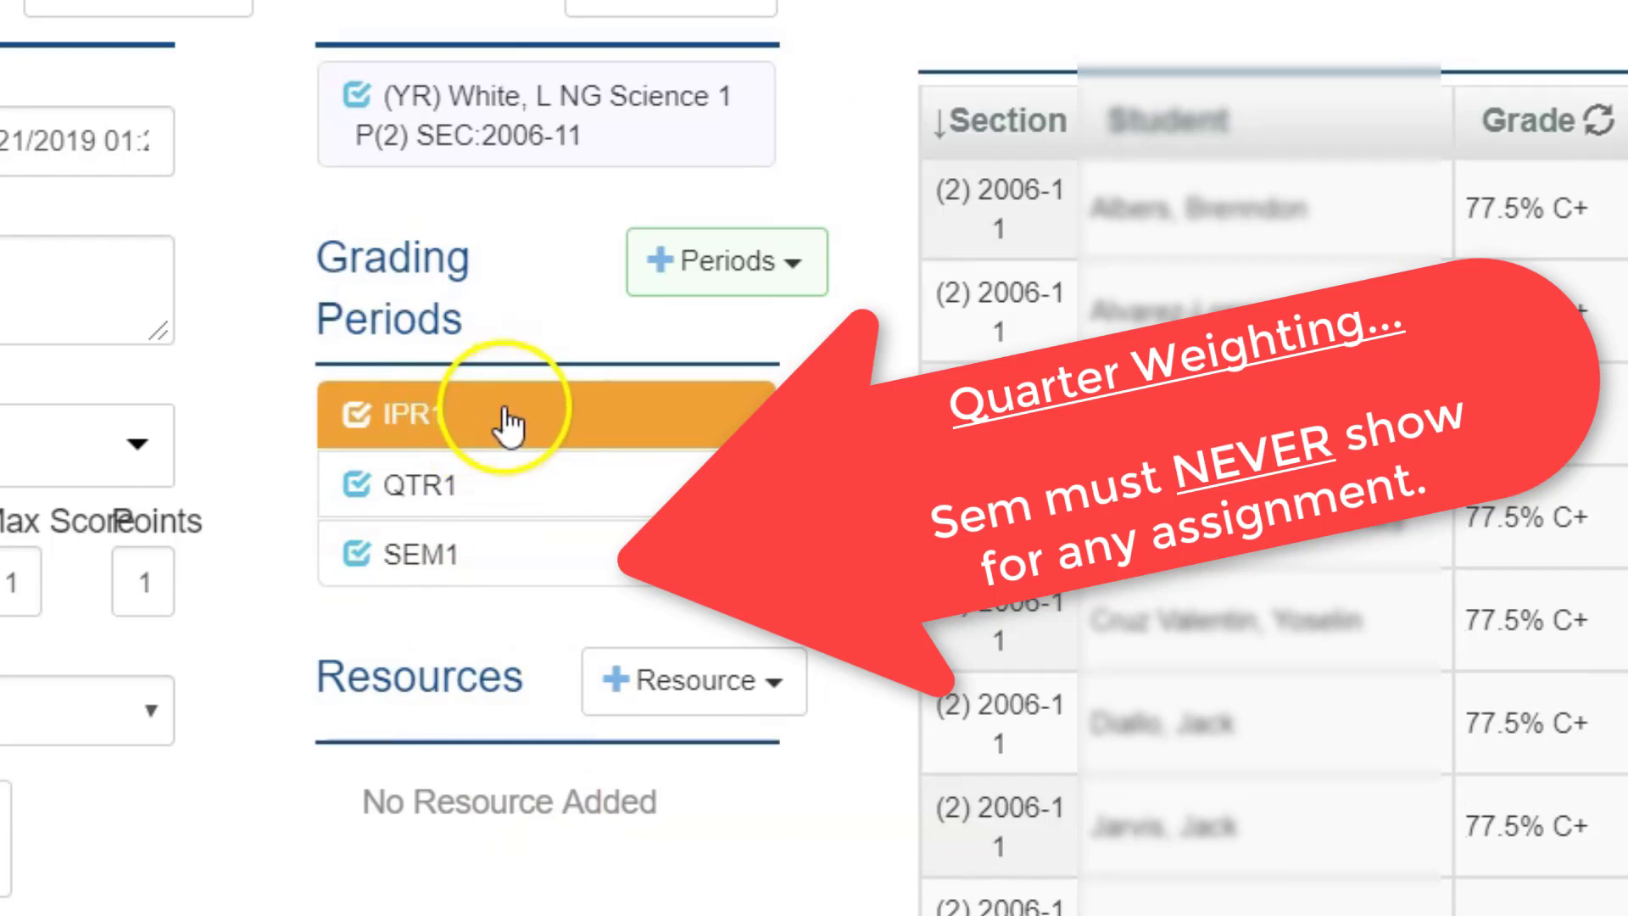
{"action": "left_click", "coordinate": [473, 561]}
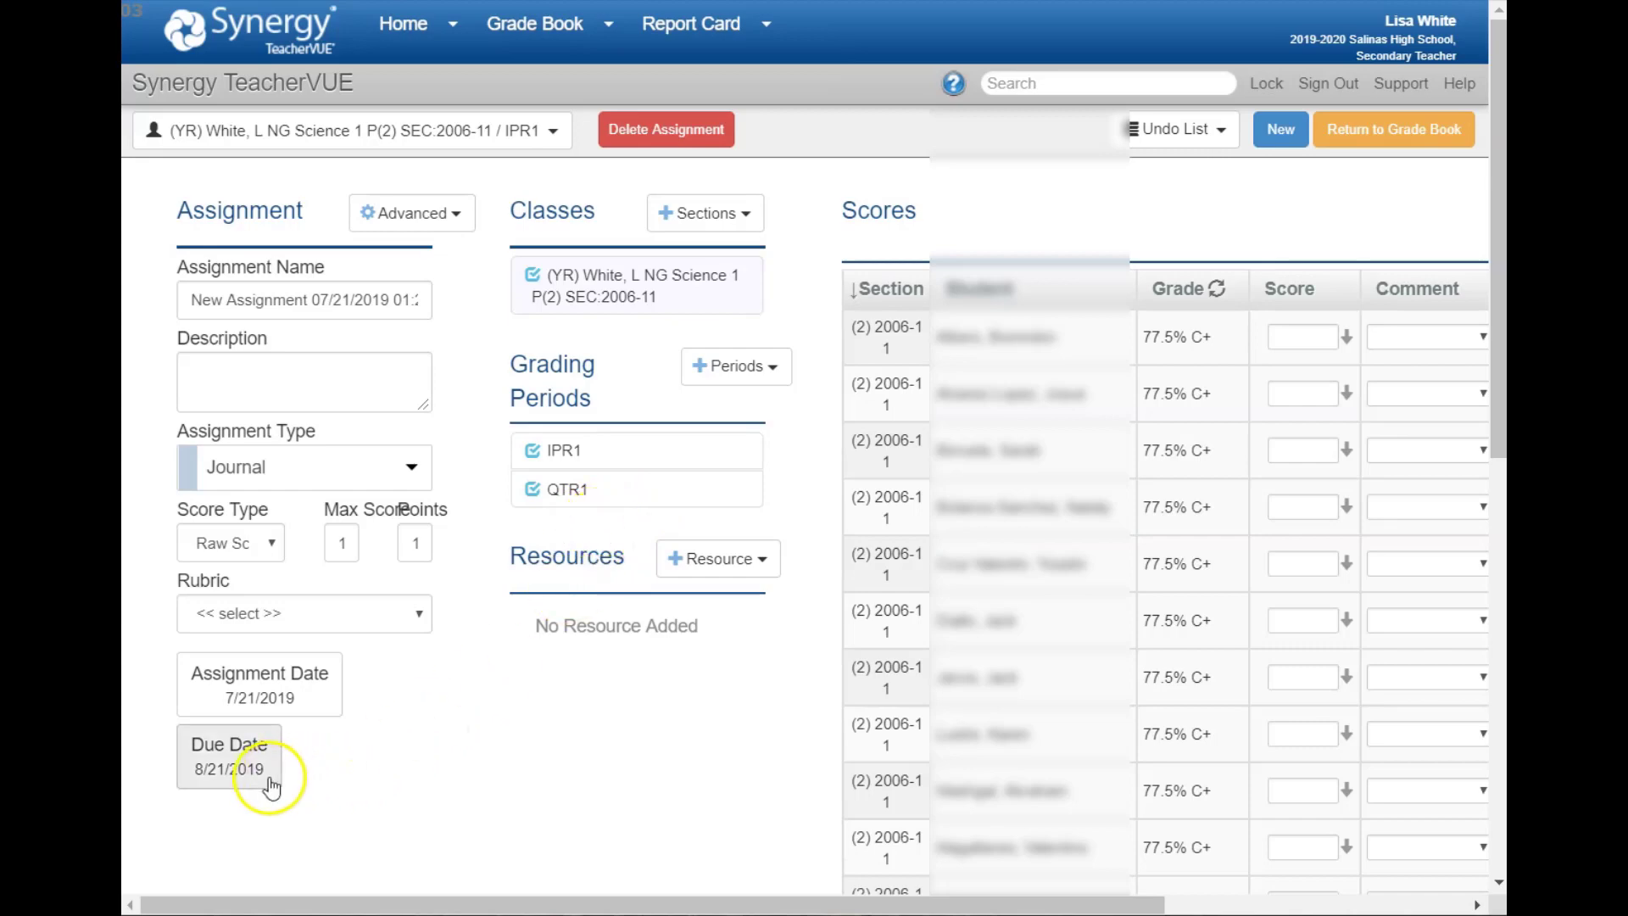
- Change the assignment's due date to 11/13/2019
{"action": "left_click", "coordinate": [230, 768]}
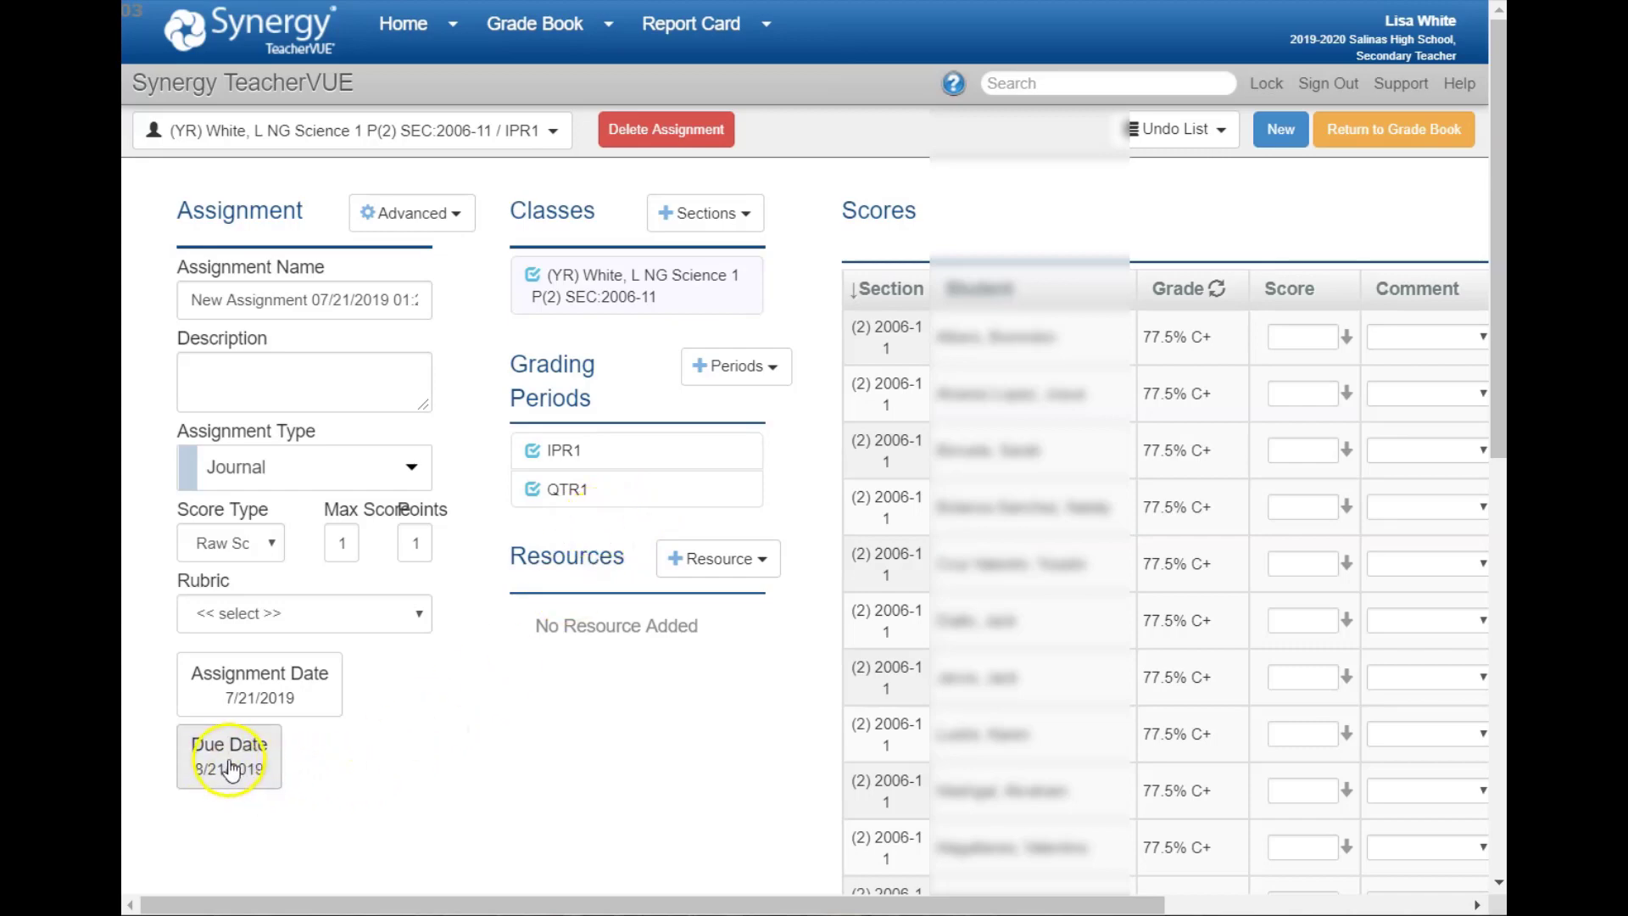
{"action": "scroll", "coordinate": [478, 739], "scroll_direction": "down", "scroll_amount": 3}
{"action": "left_click", "coordinate": [430, 560]}
{"action": "left_click", "coordinate": [430, 560]}
{"action": "left_click", "coordinate": [430, 559]}
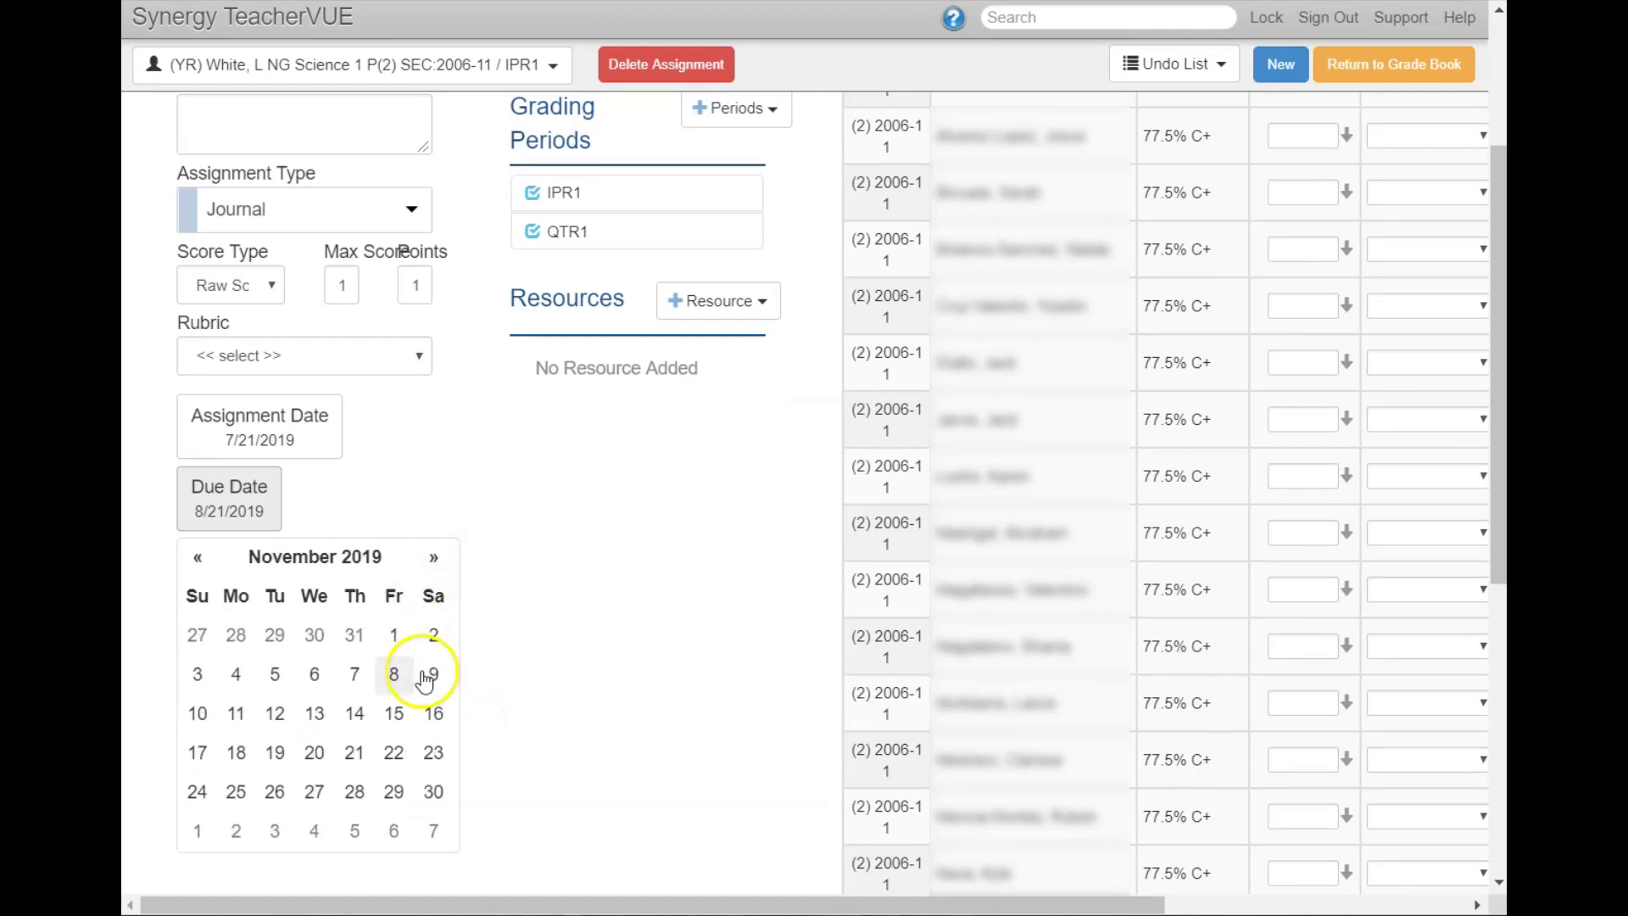
{"action": "left_click", "coordinate": [315, 715]}
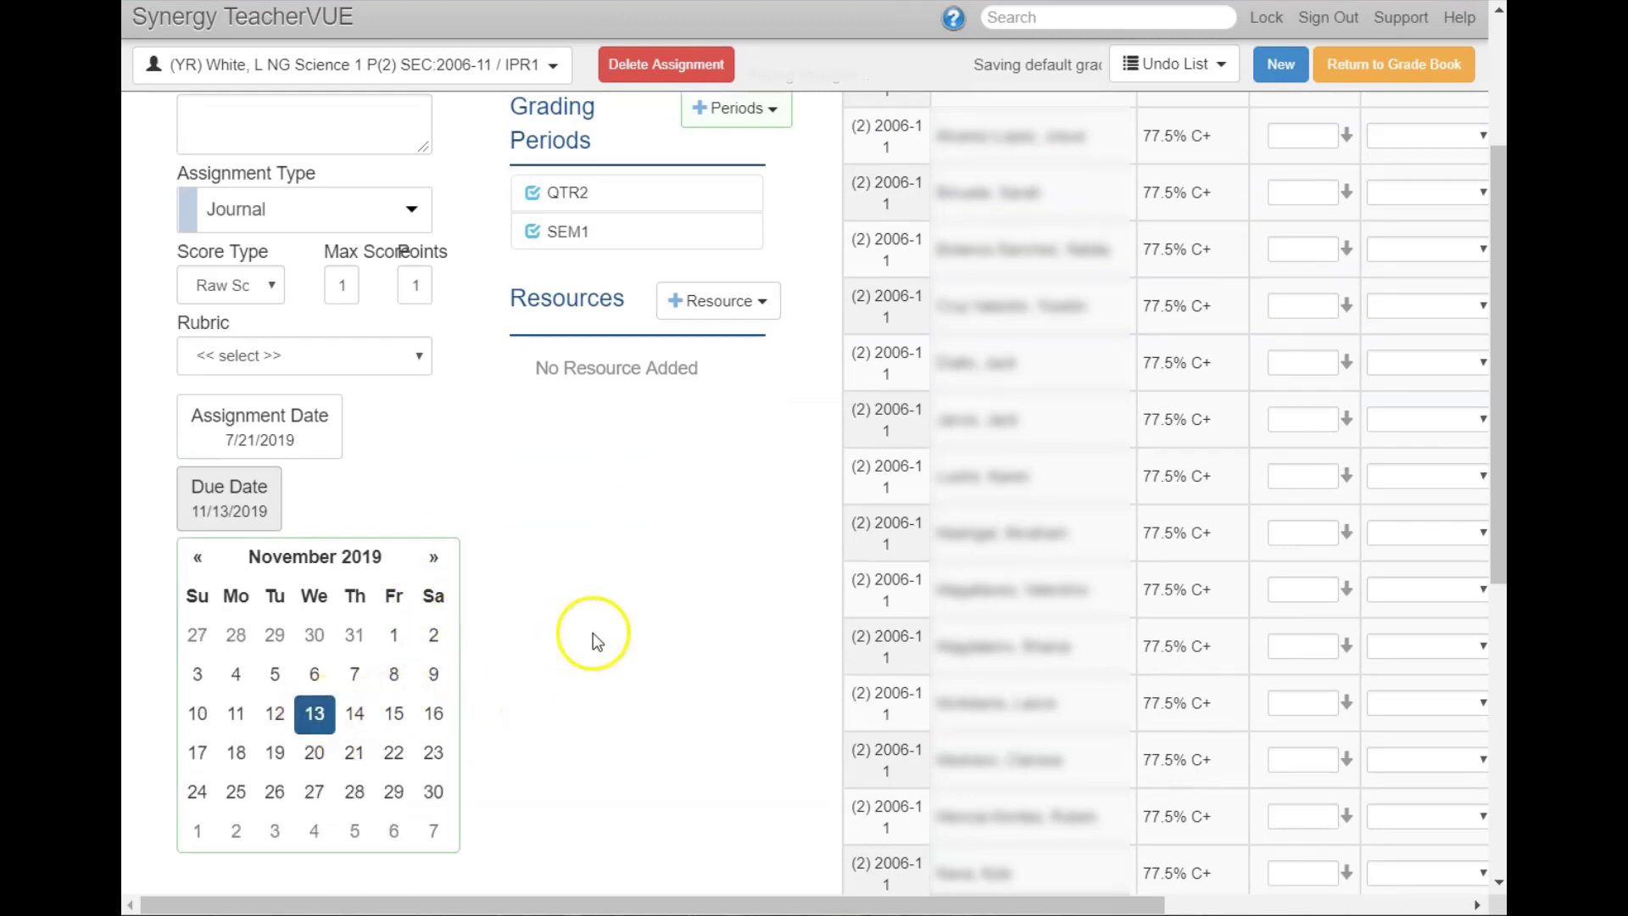
- Remove SEM1 from the grading periods of the assignment due 11/13/2019, keeping only QTR2
{"action": "scroll", "coordinate": [592, 633], "scroll_direction": "up", "scroll_amount": 3}
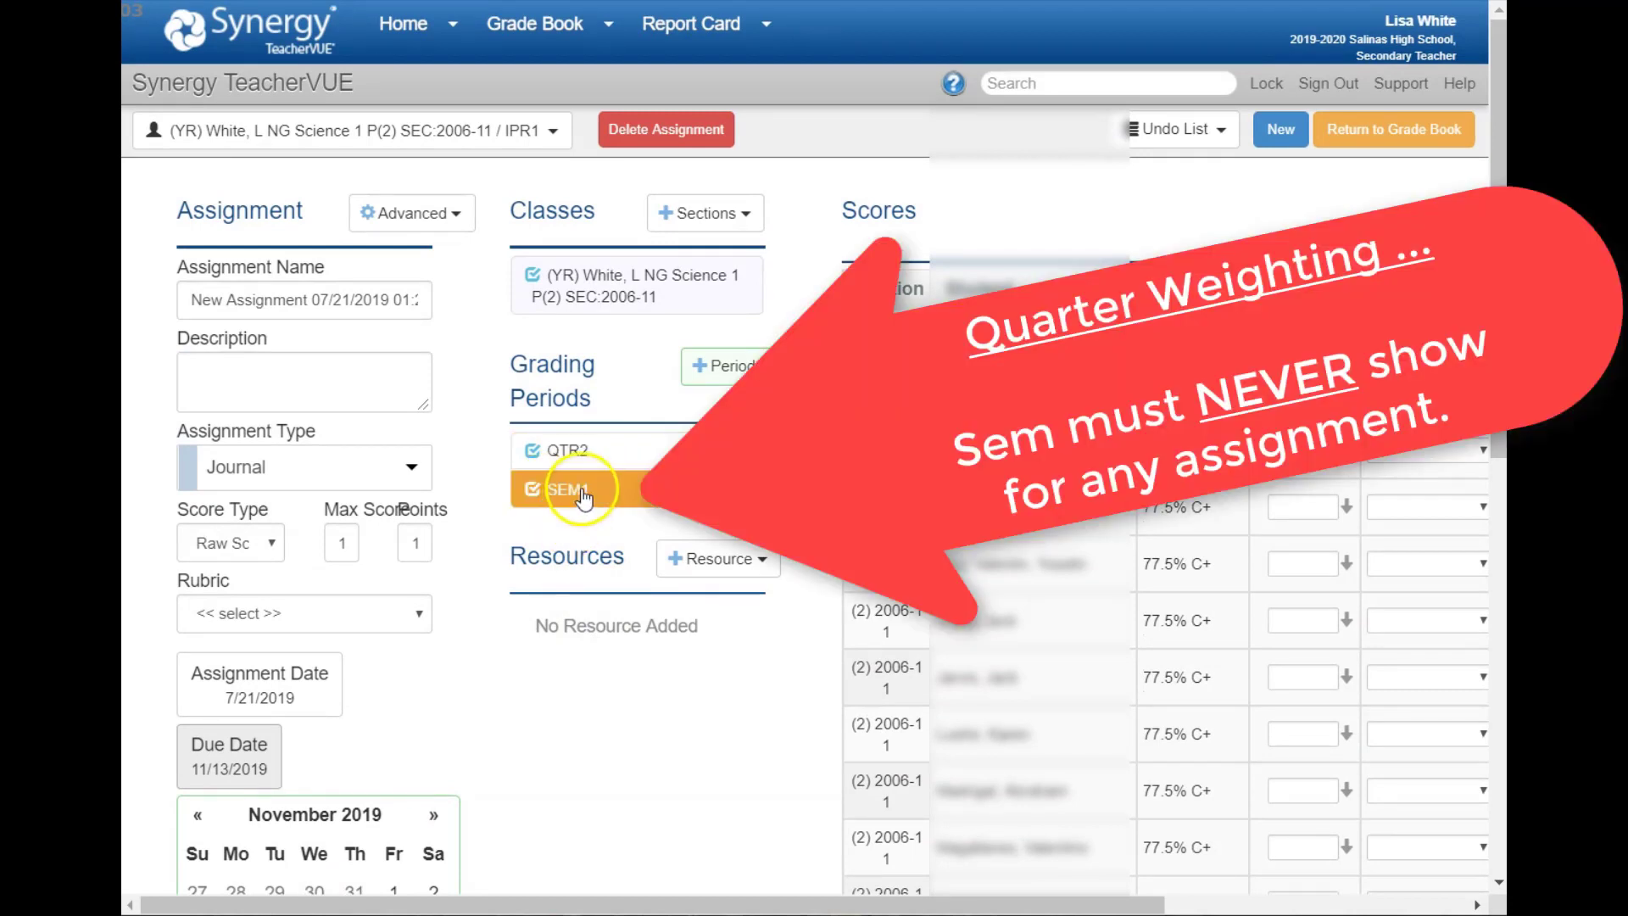
{"action": "left_click", "coordinate": [584, 496]}
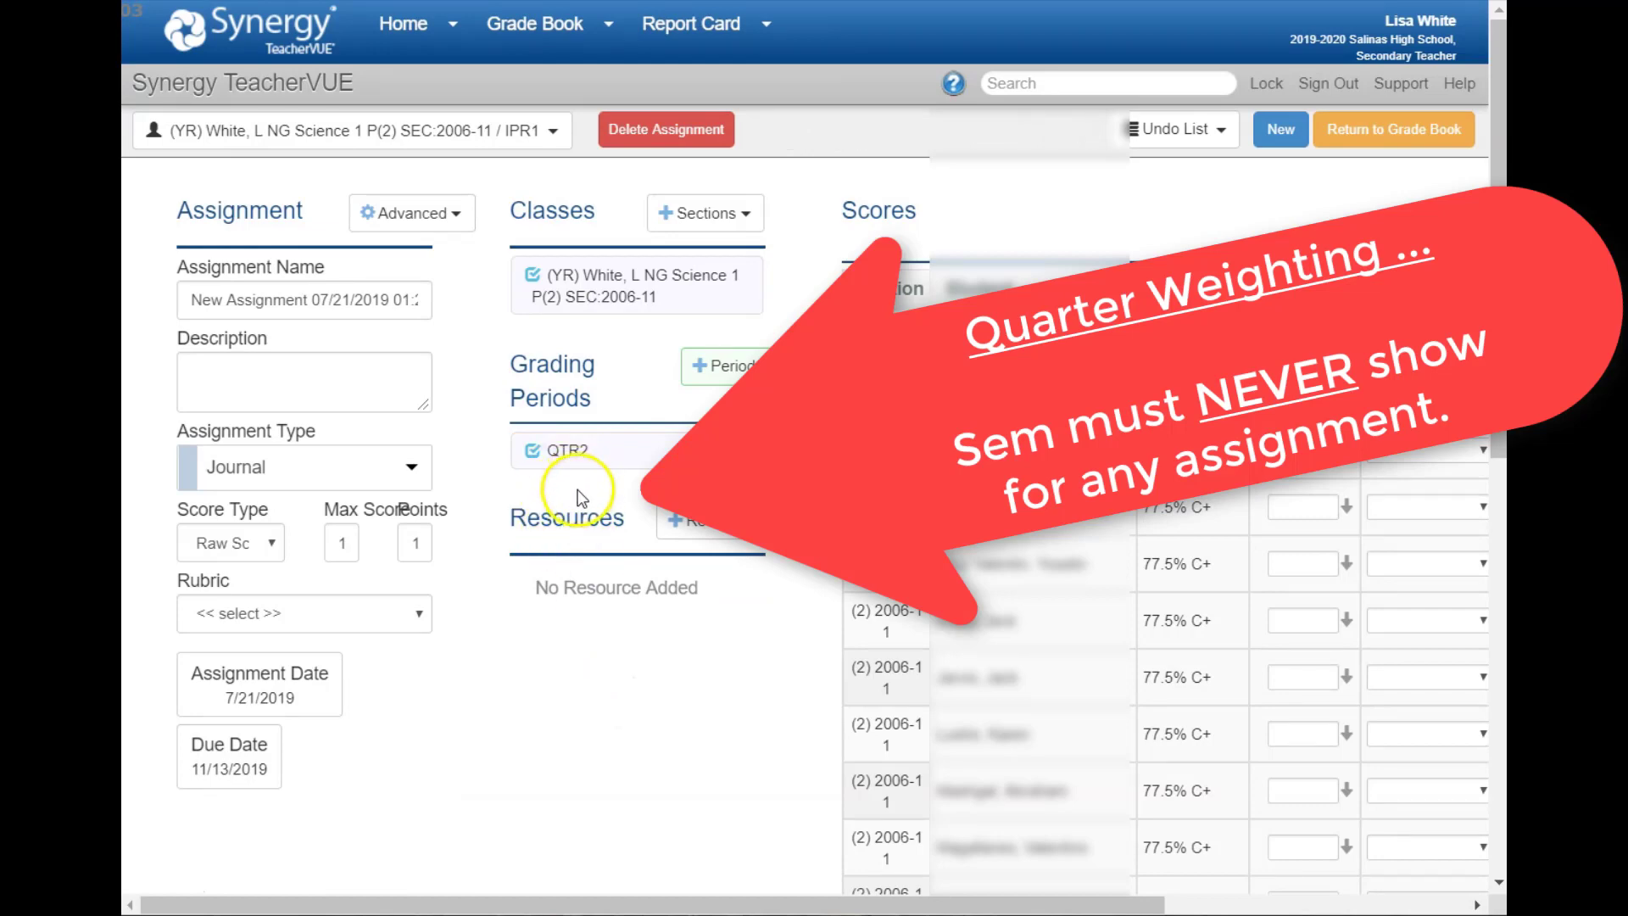
{"action": "left_click", "coordinate": [585, 500]}
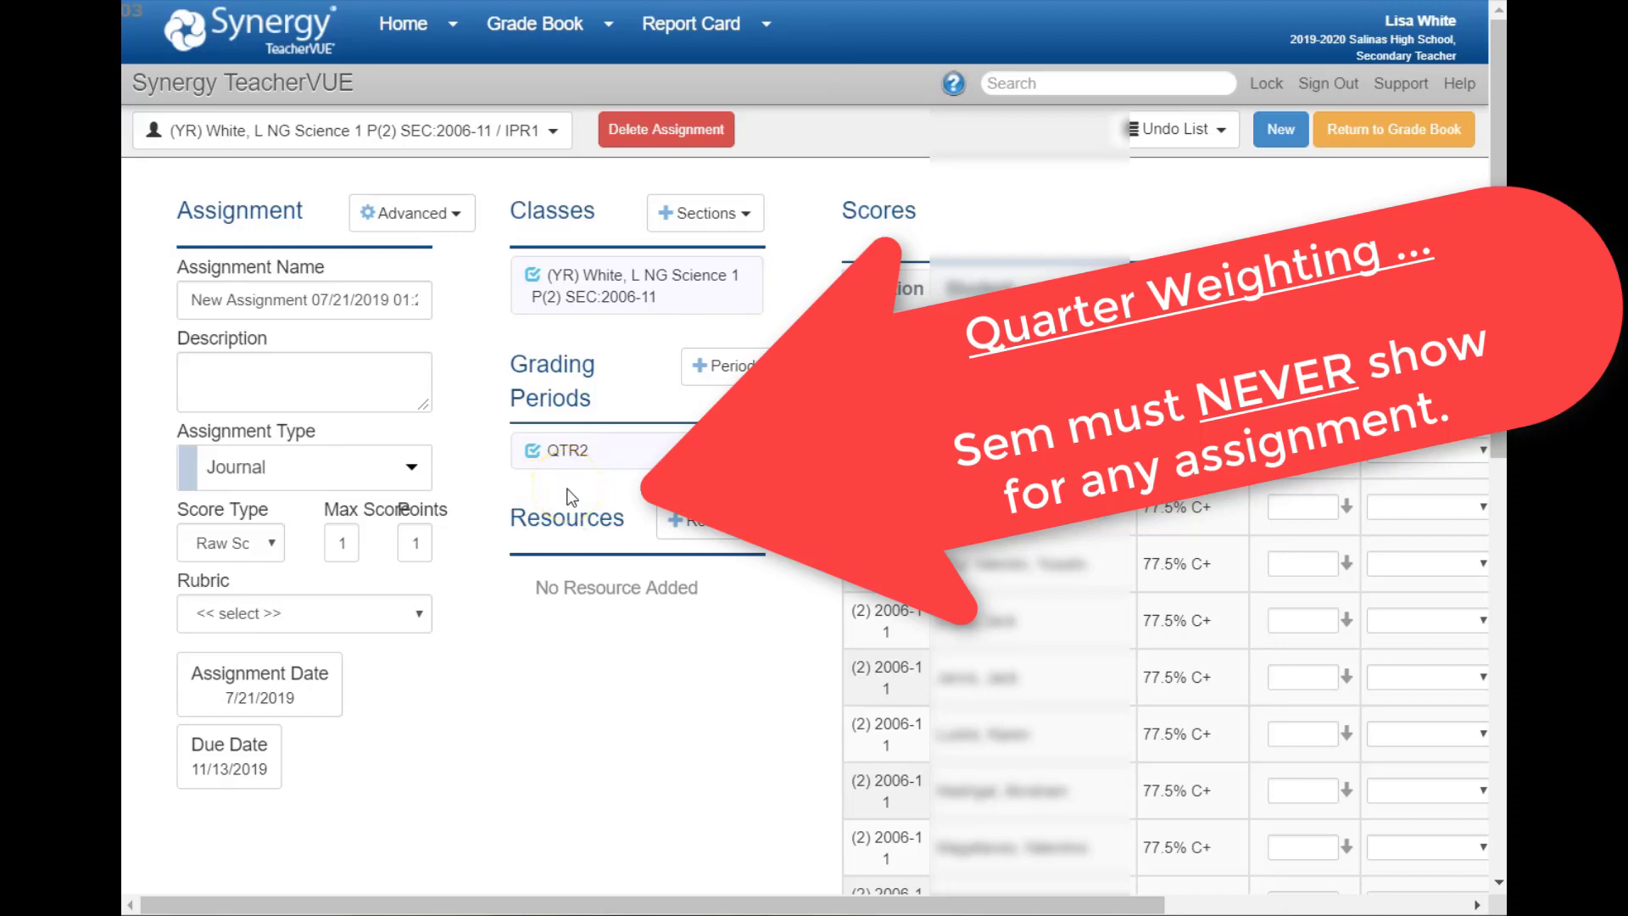
{"action": "left_click", "coordinate": [566, 497]}
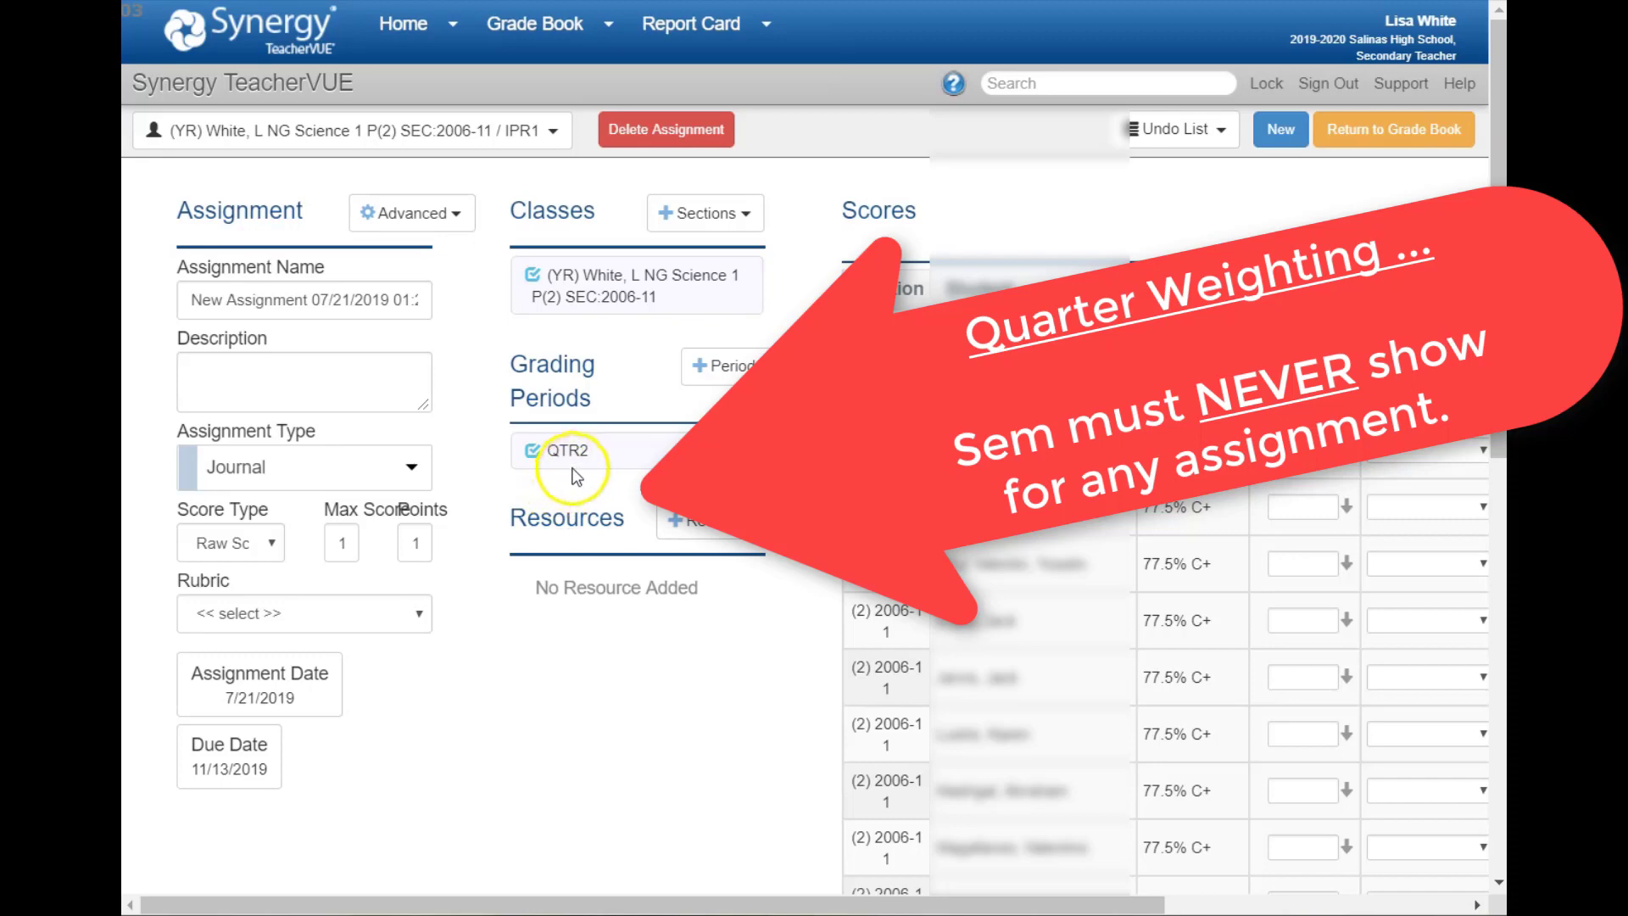